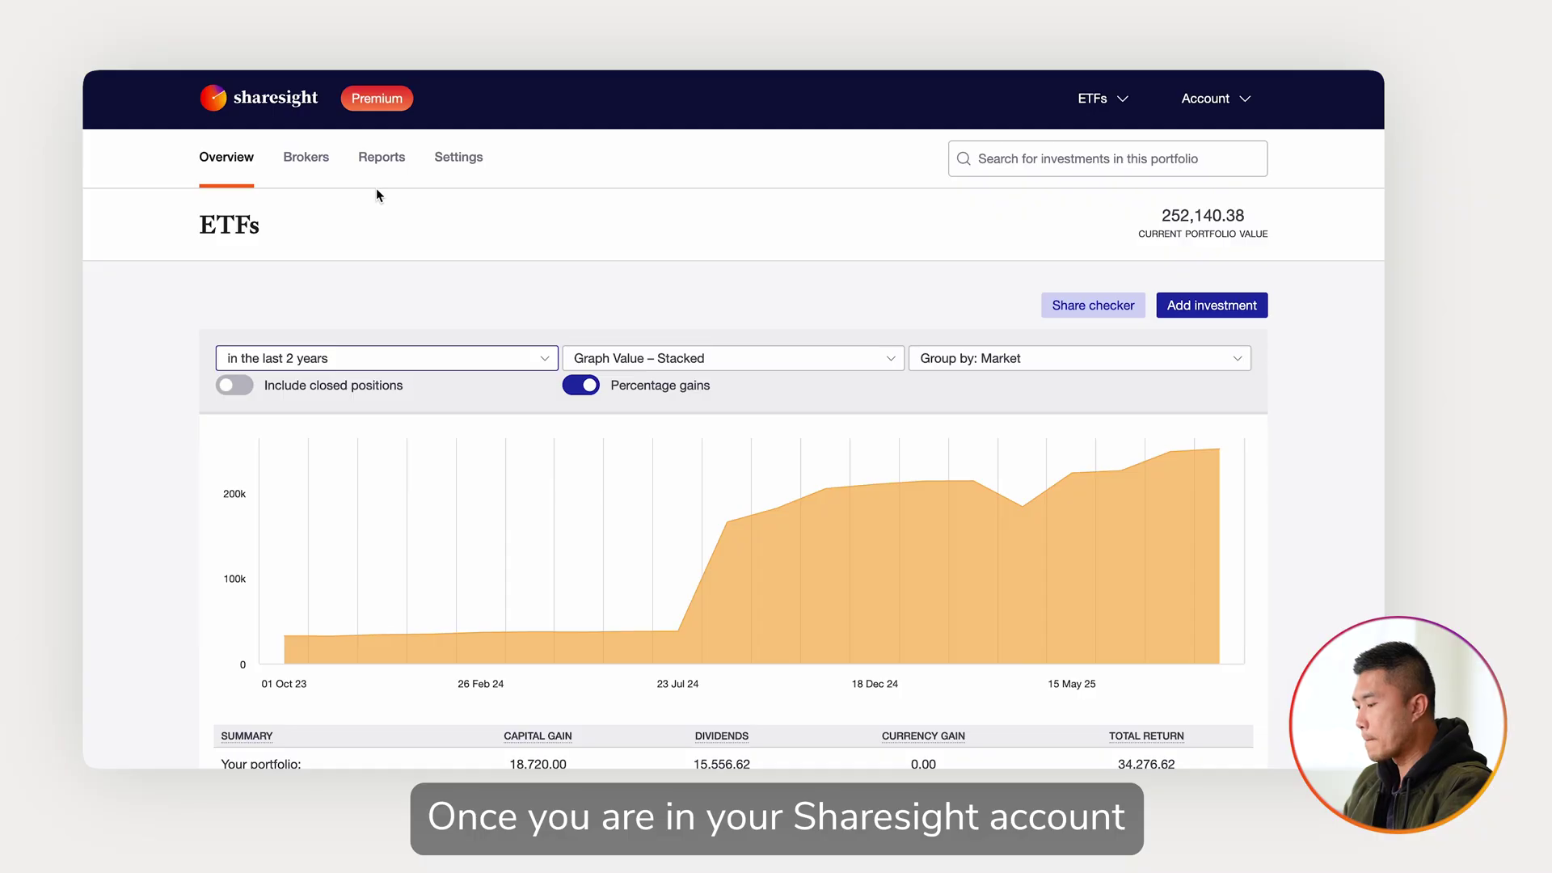
Step: Open the portfolio's Taxable income report from Reports
click(377, 162)
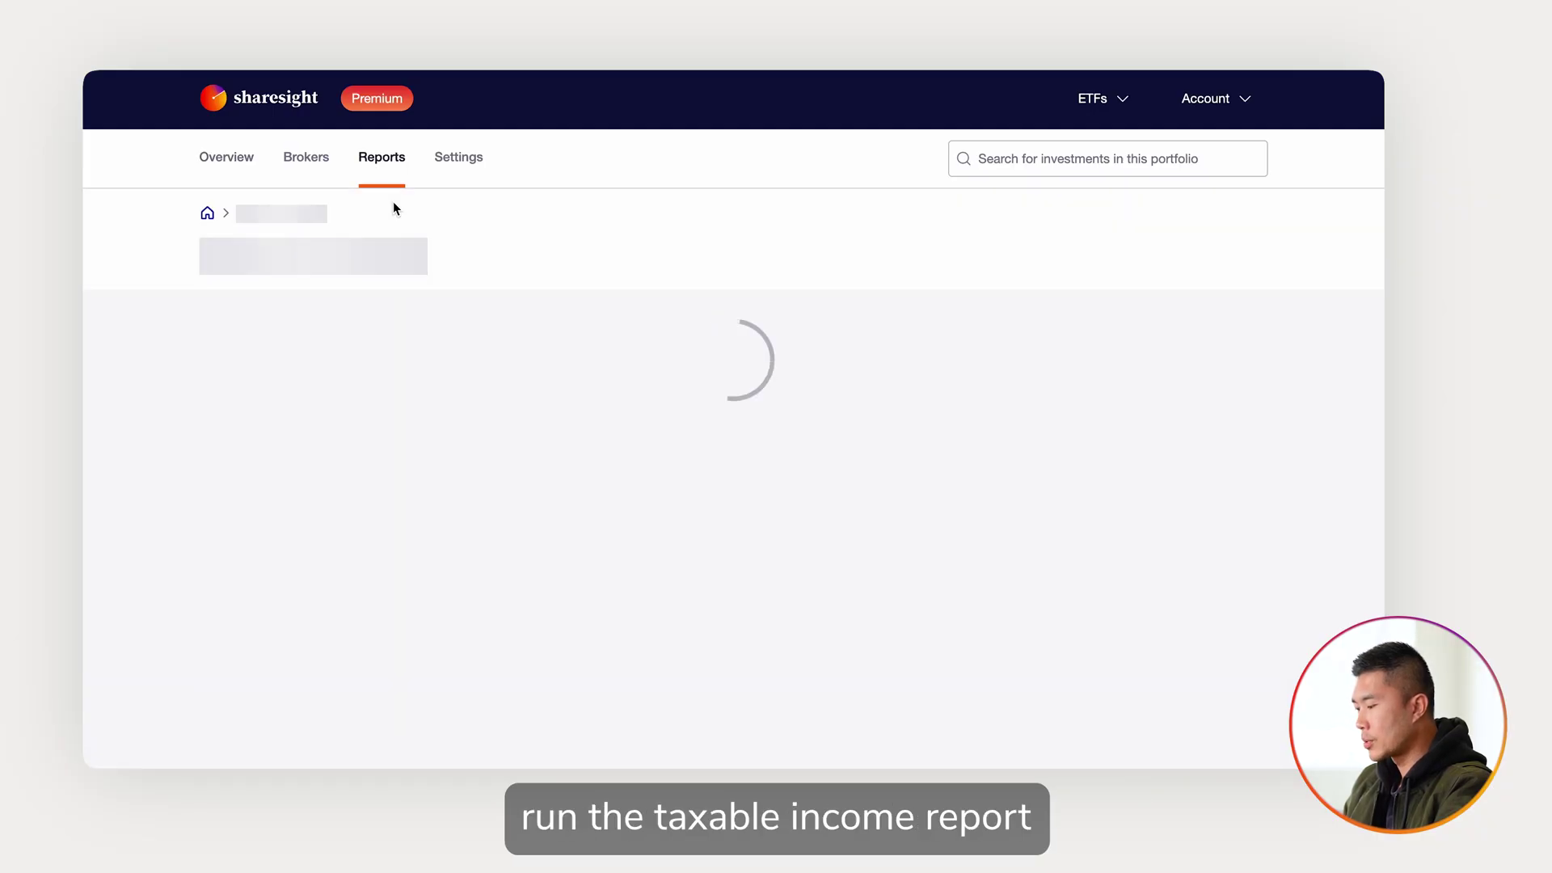
scroll(392, 230, down, 10)
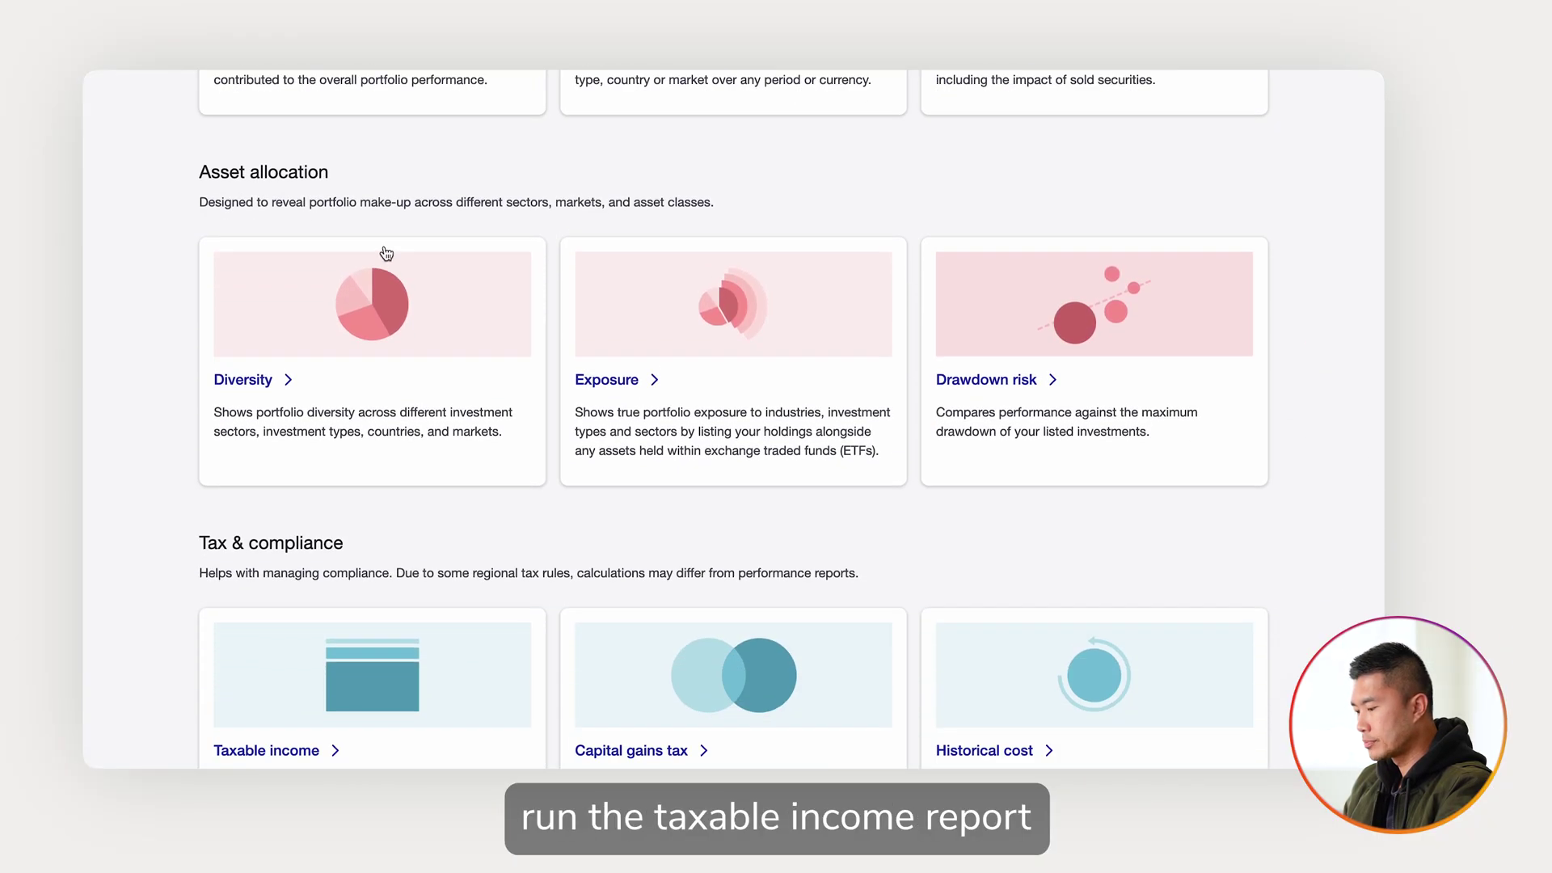
scroll(387, 253, down, 4)
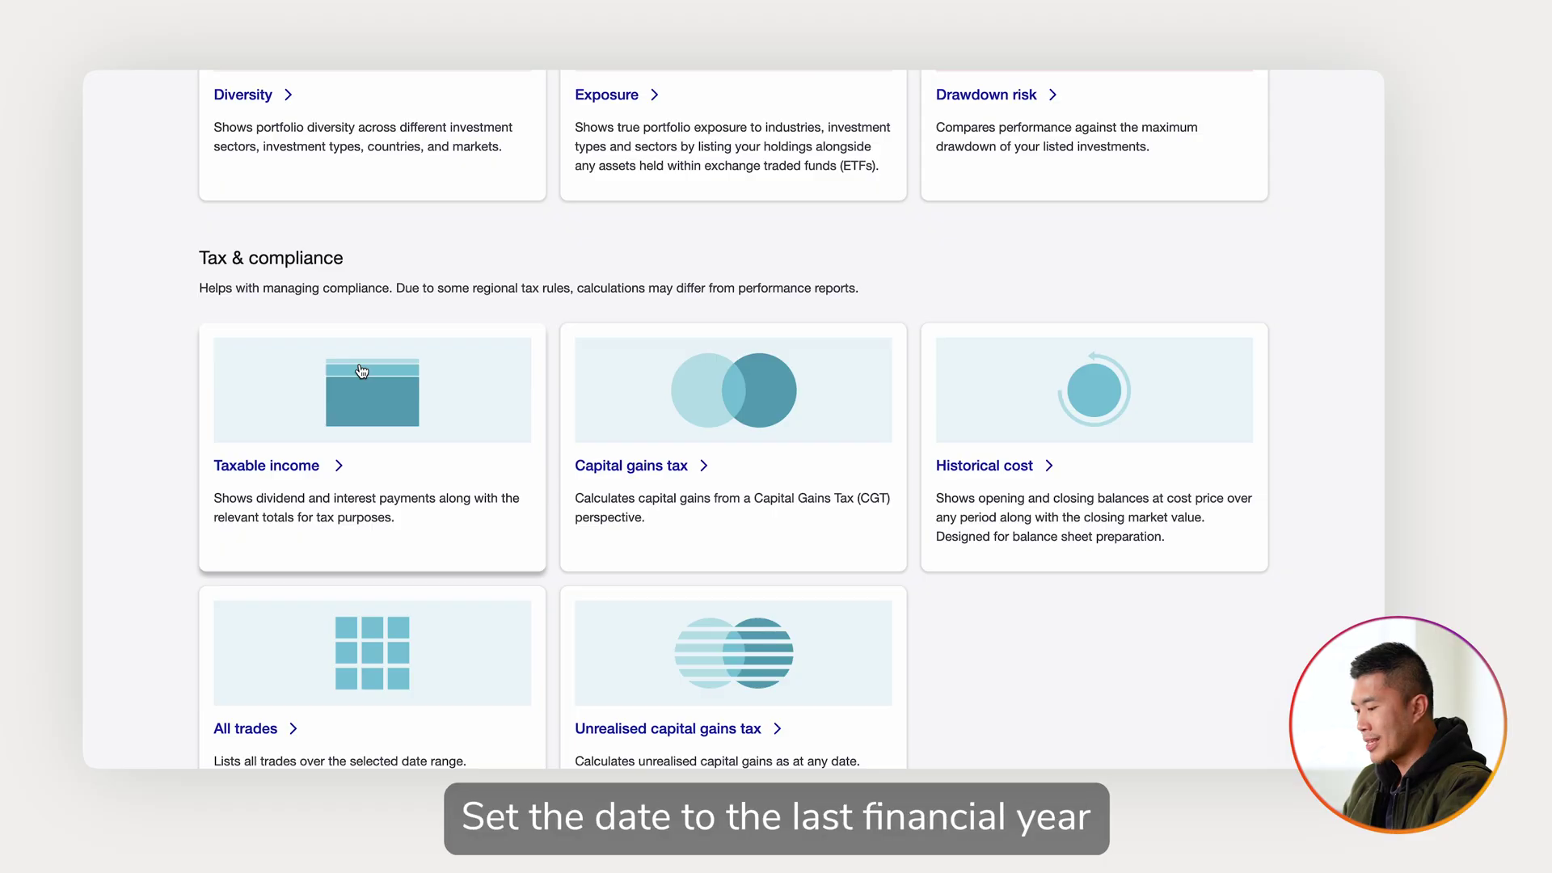
click(362, 371)
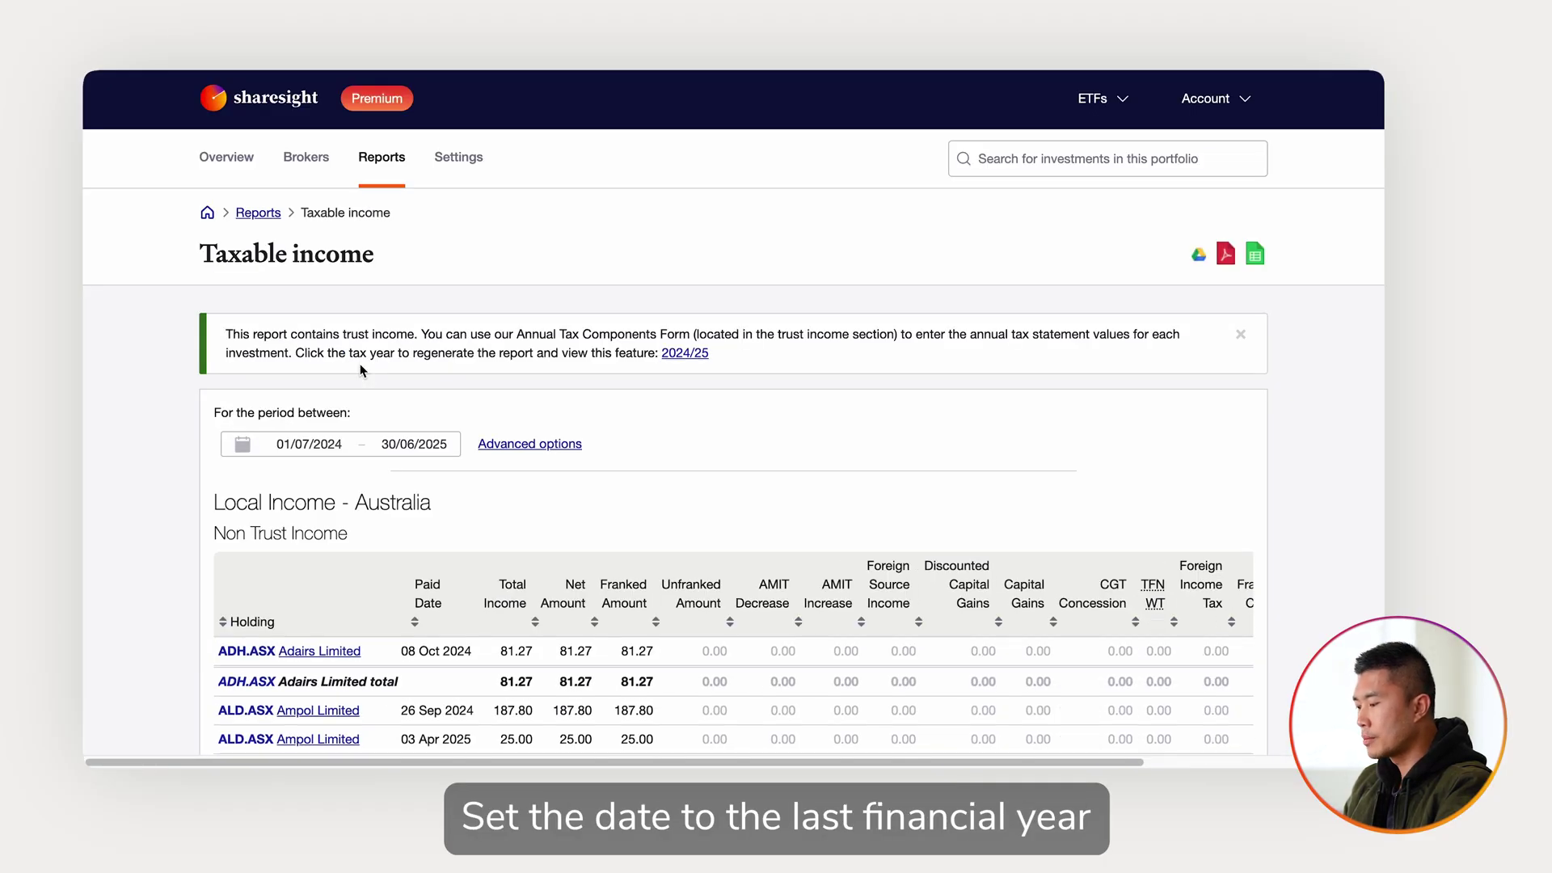
Step: Set the report period to Last financial year (01/07/2024–30/06/2025) and show holding totals
click(315, 445)
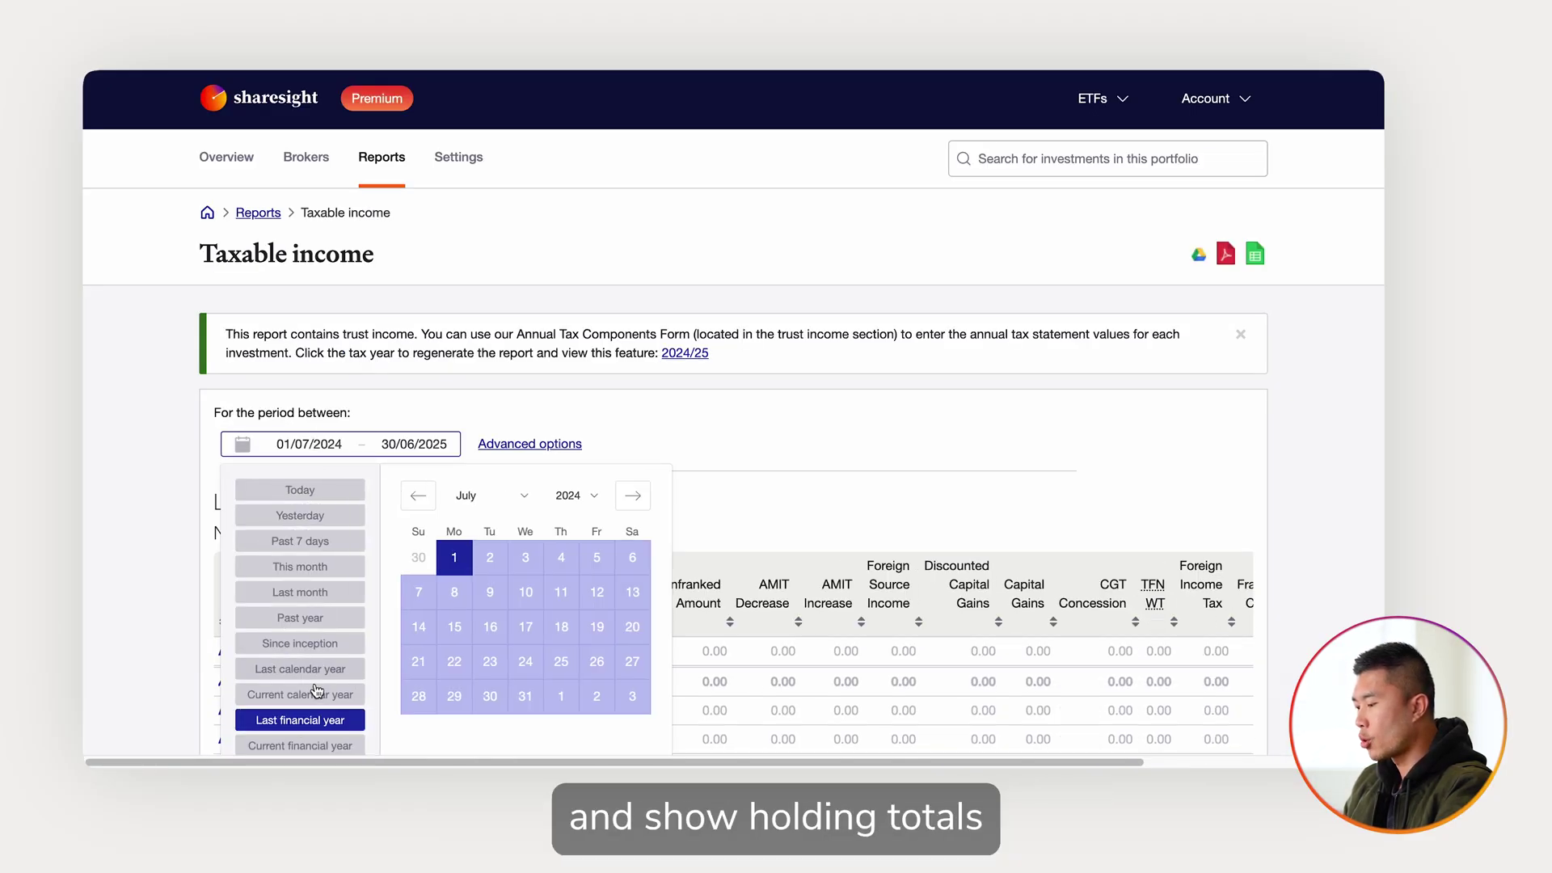
click(316, 719)
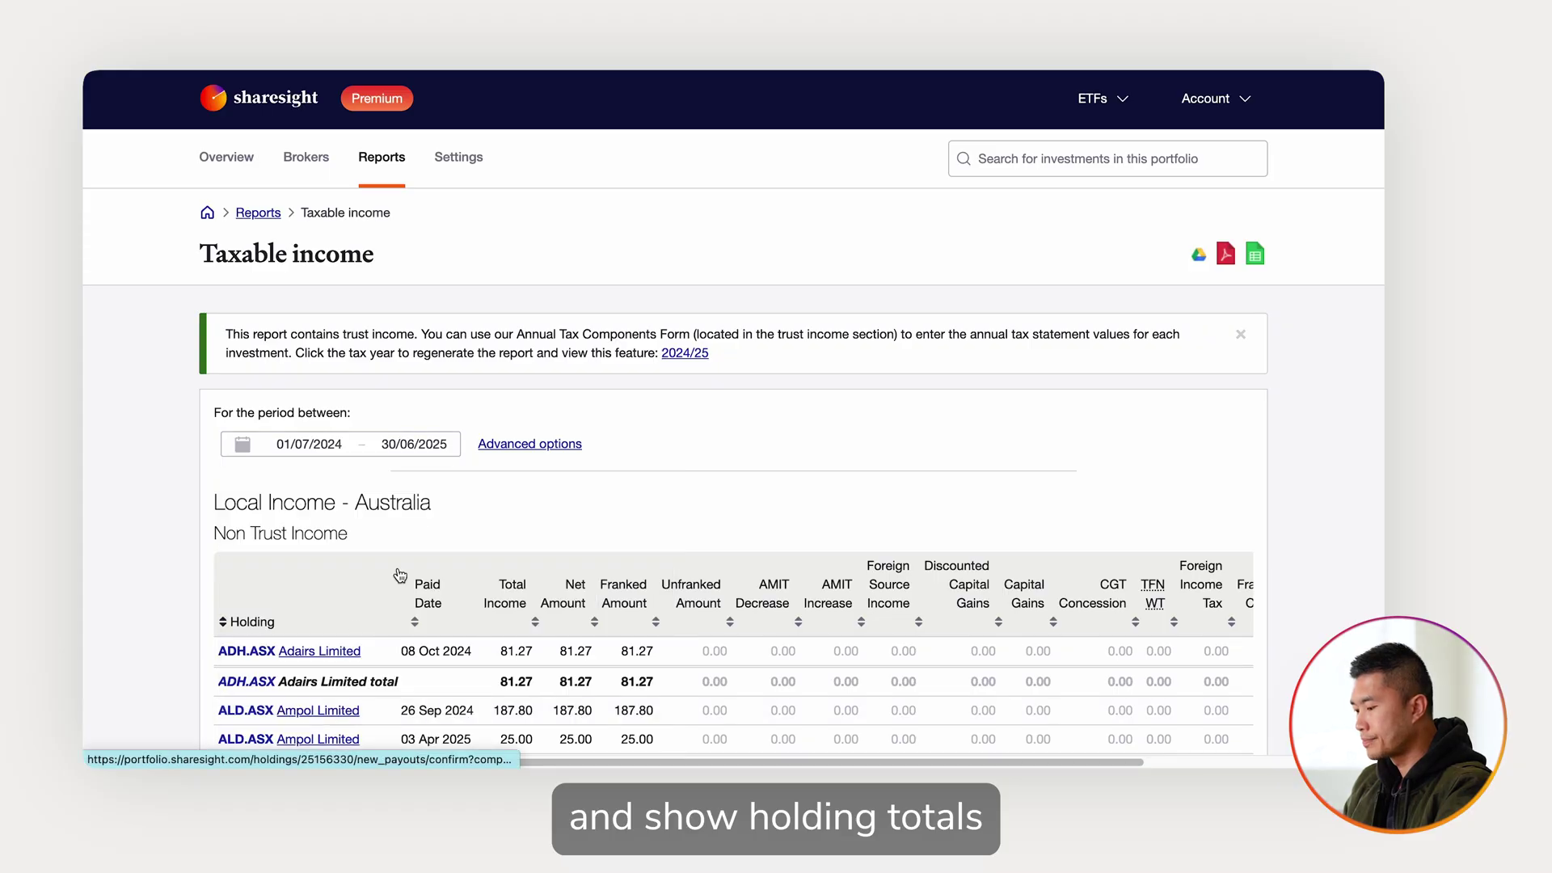
click(503, 447)
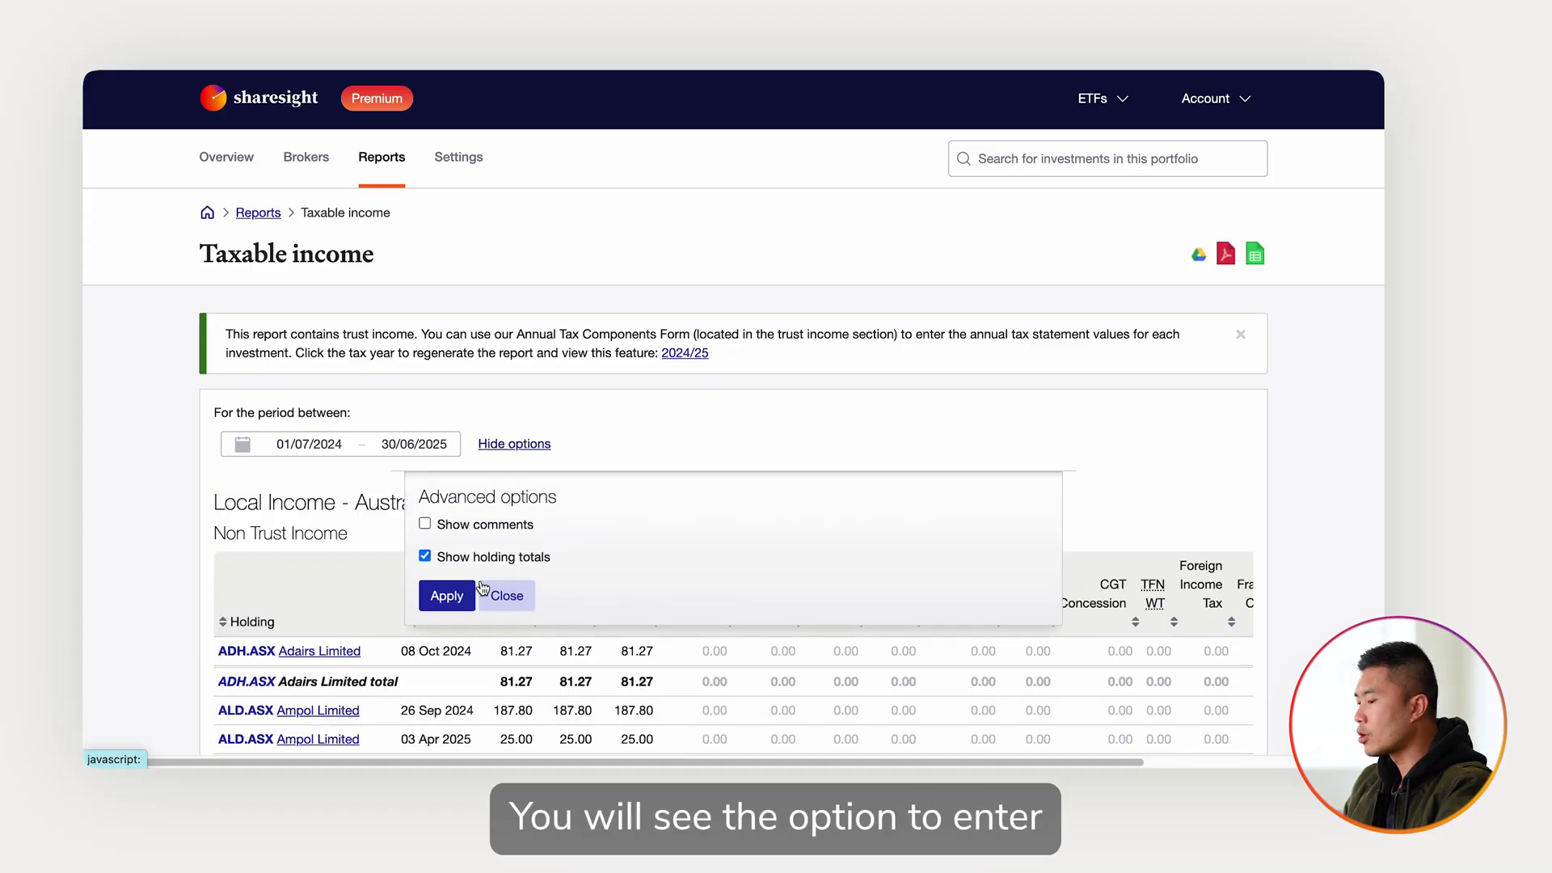
click(447, 596)
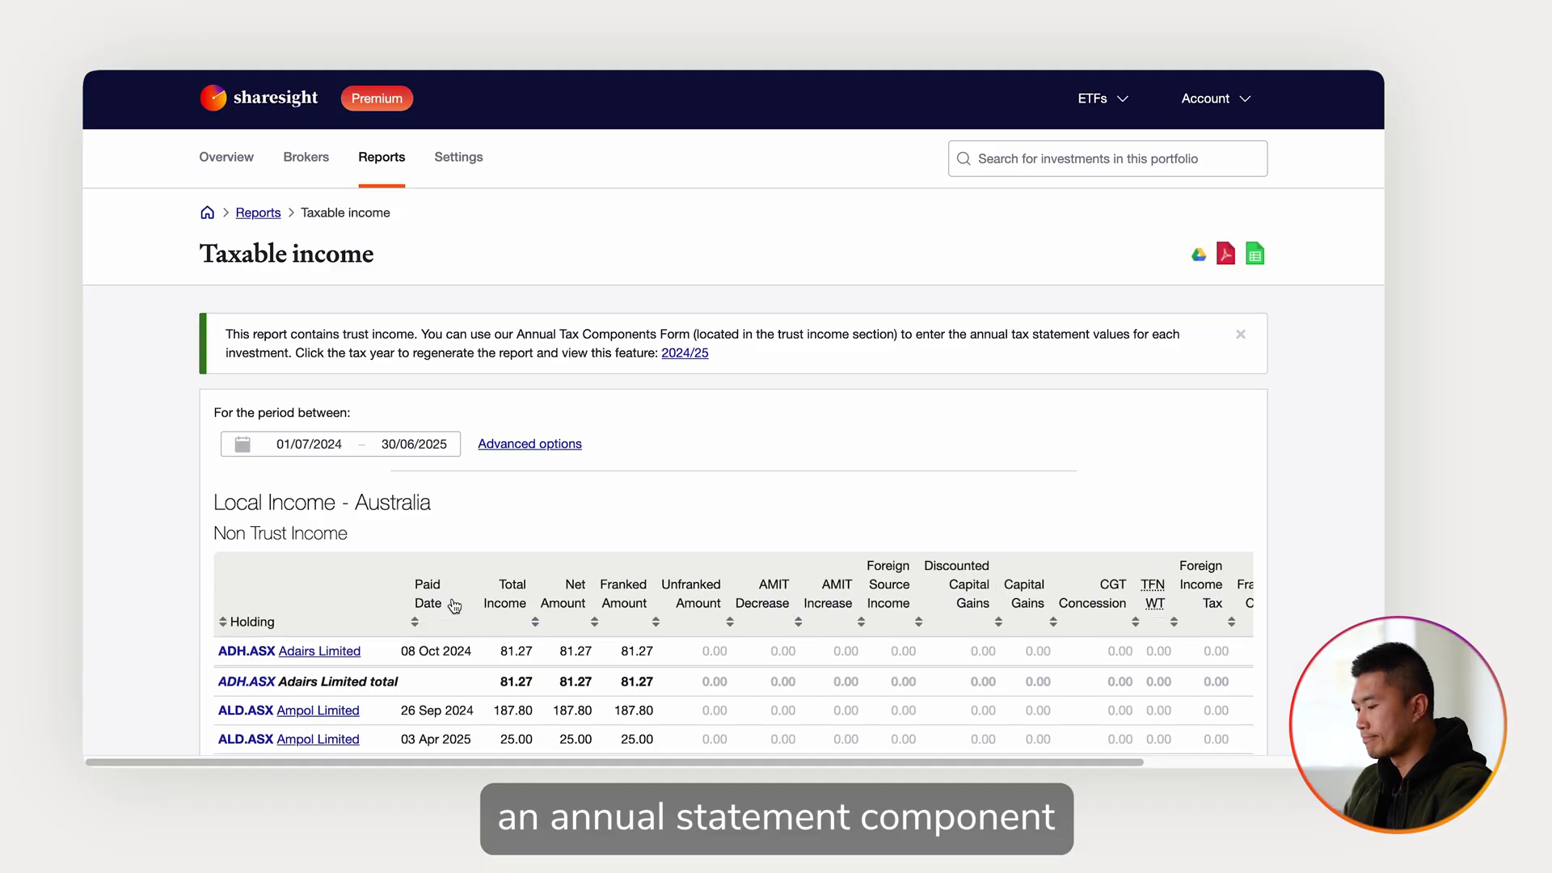
Step: Scroll down to the VAS.ASX holding in the Trust Income table
scroll(467, 469, down, 15)
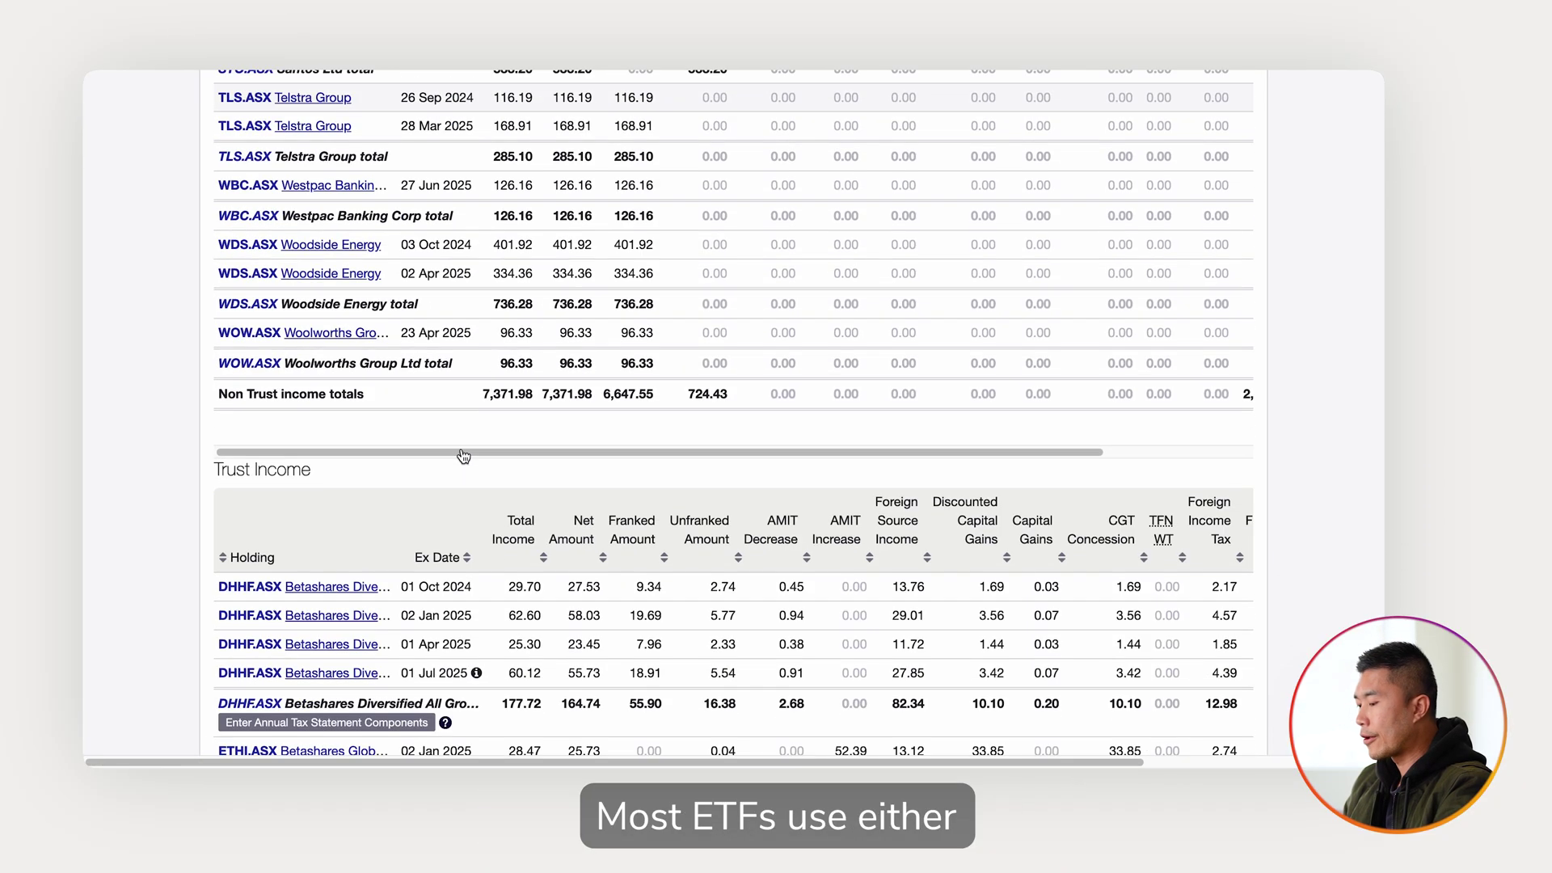
scroll(463, 456, down, 5)
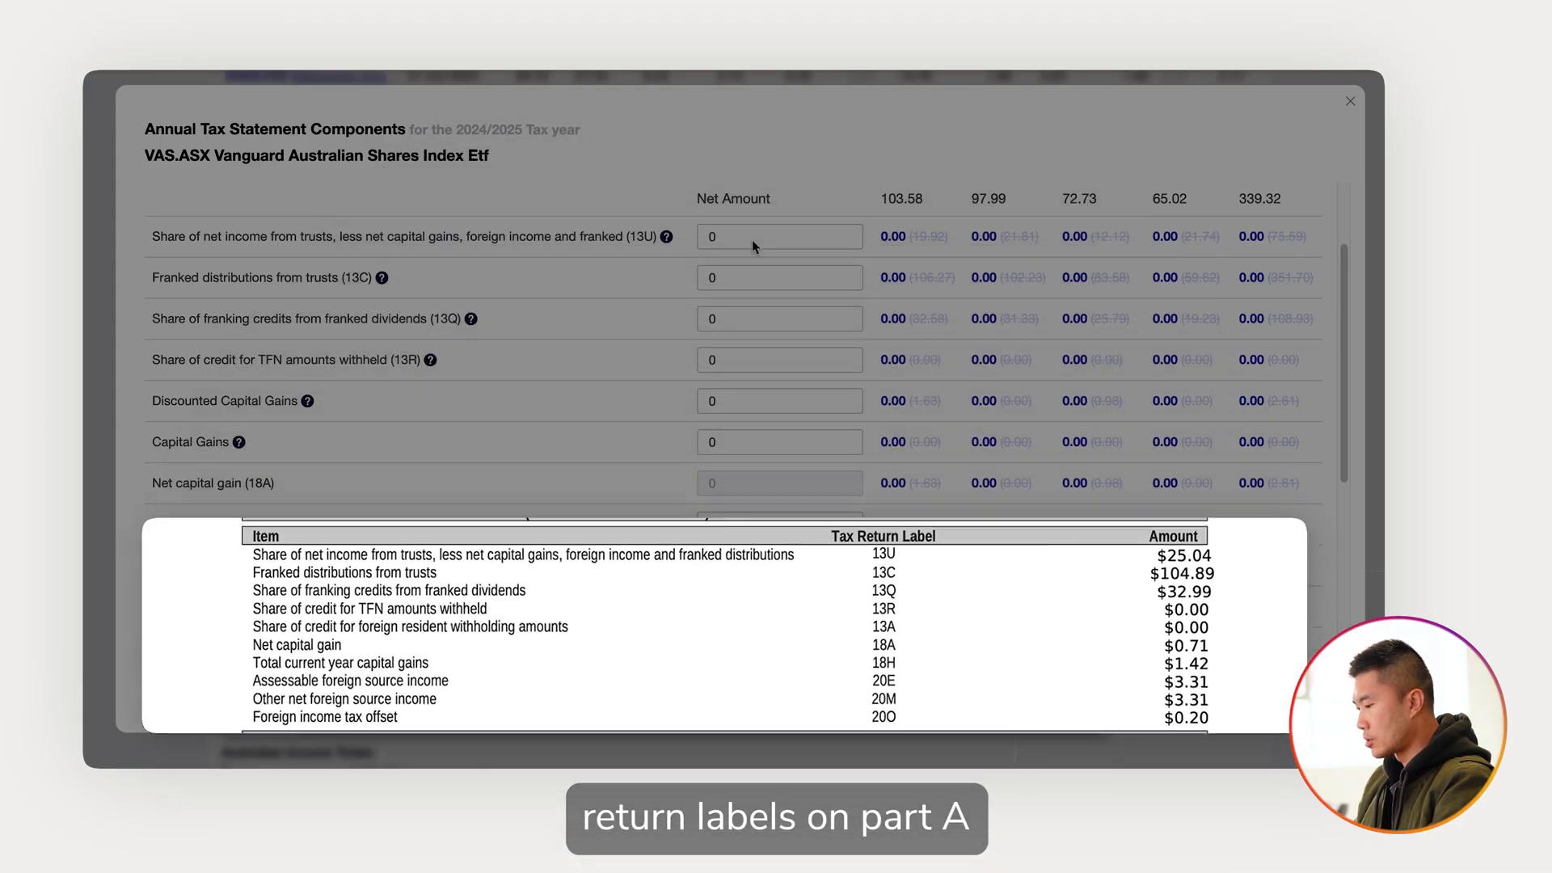
Step: Enter VAS net amounts of 25.04 for 13U, 104.89 for 13C and 32.99 for 13Q
click(752, 239)
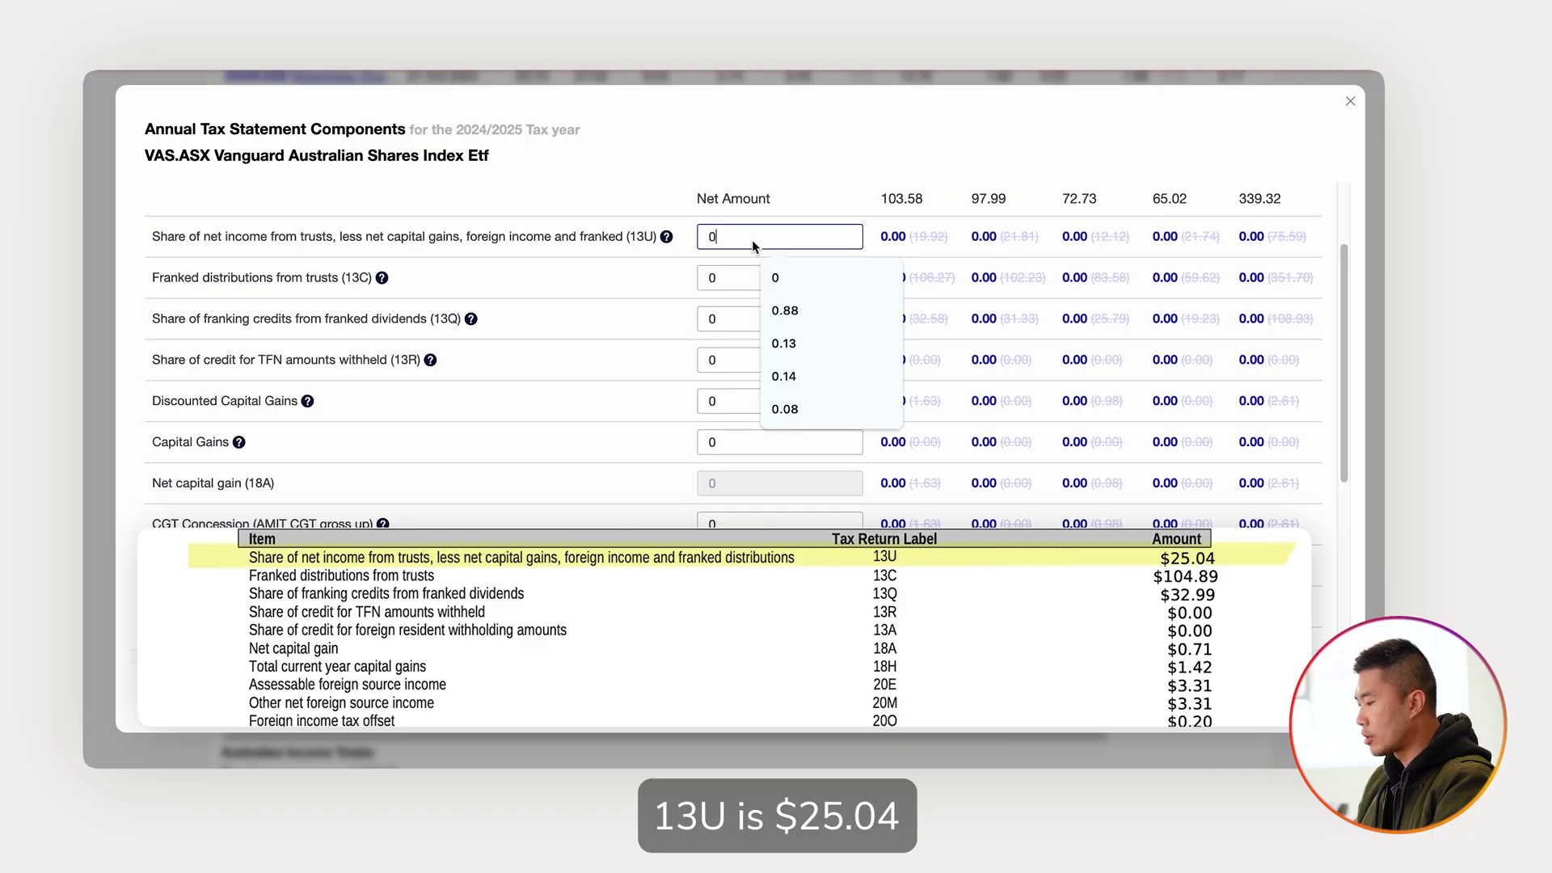
key(BackSpace)
text(25.)
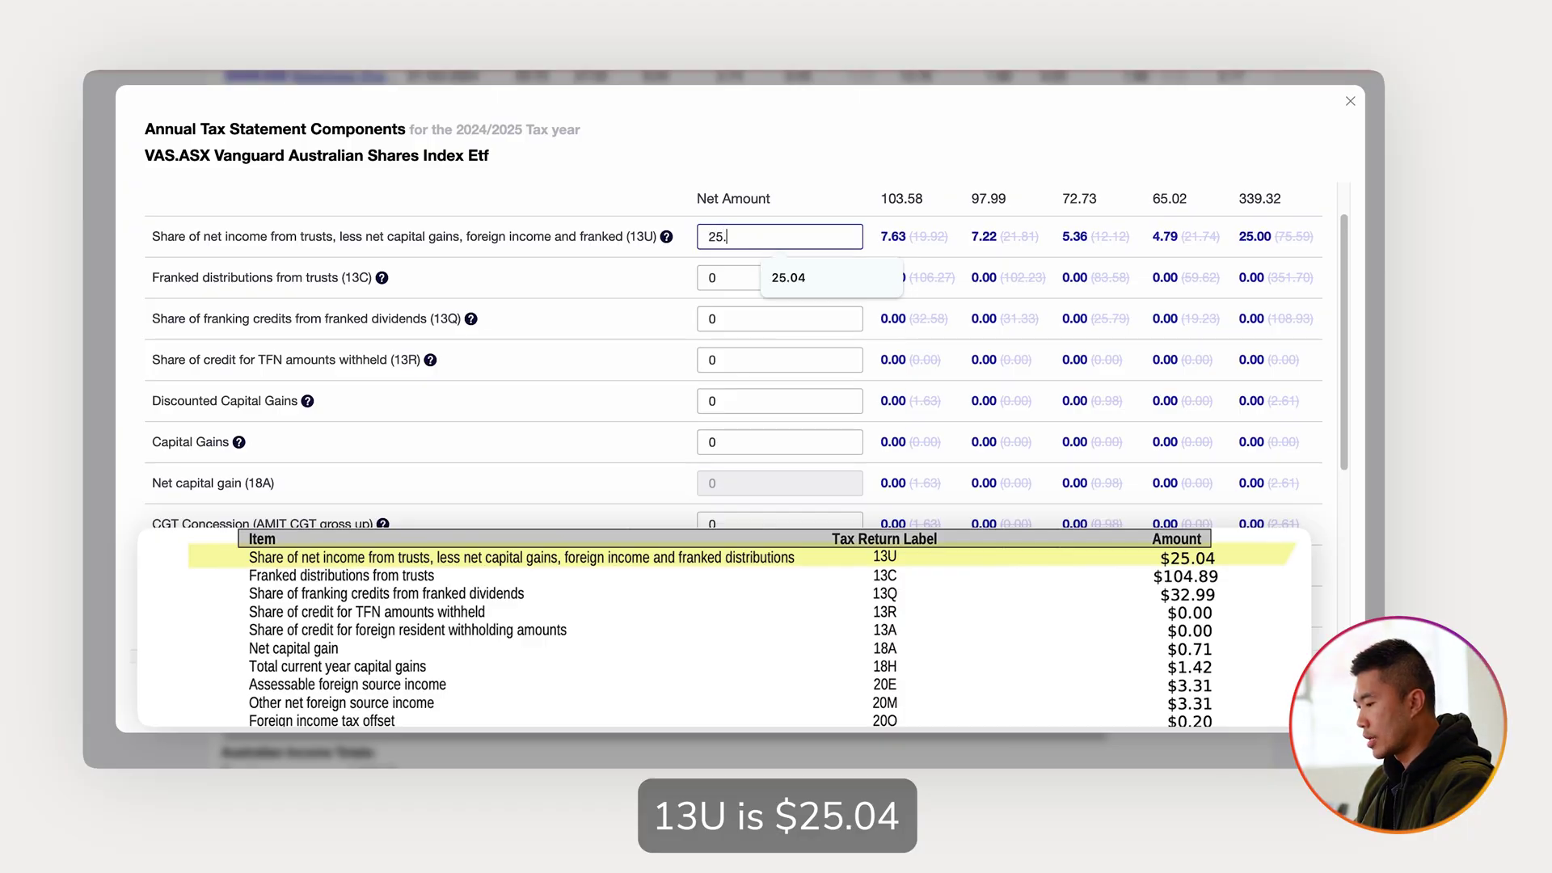
text(04)
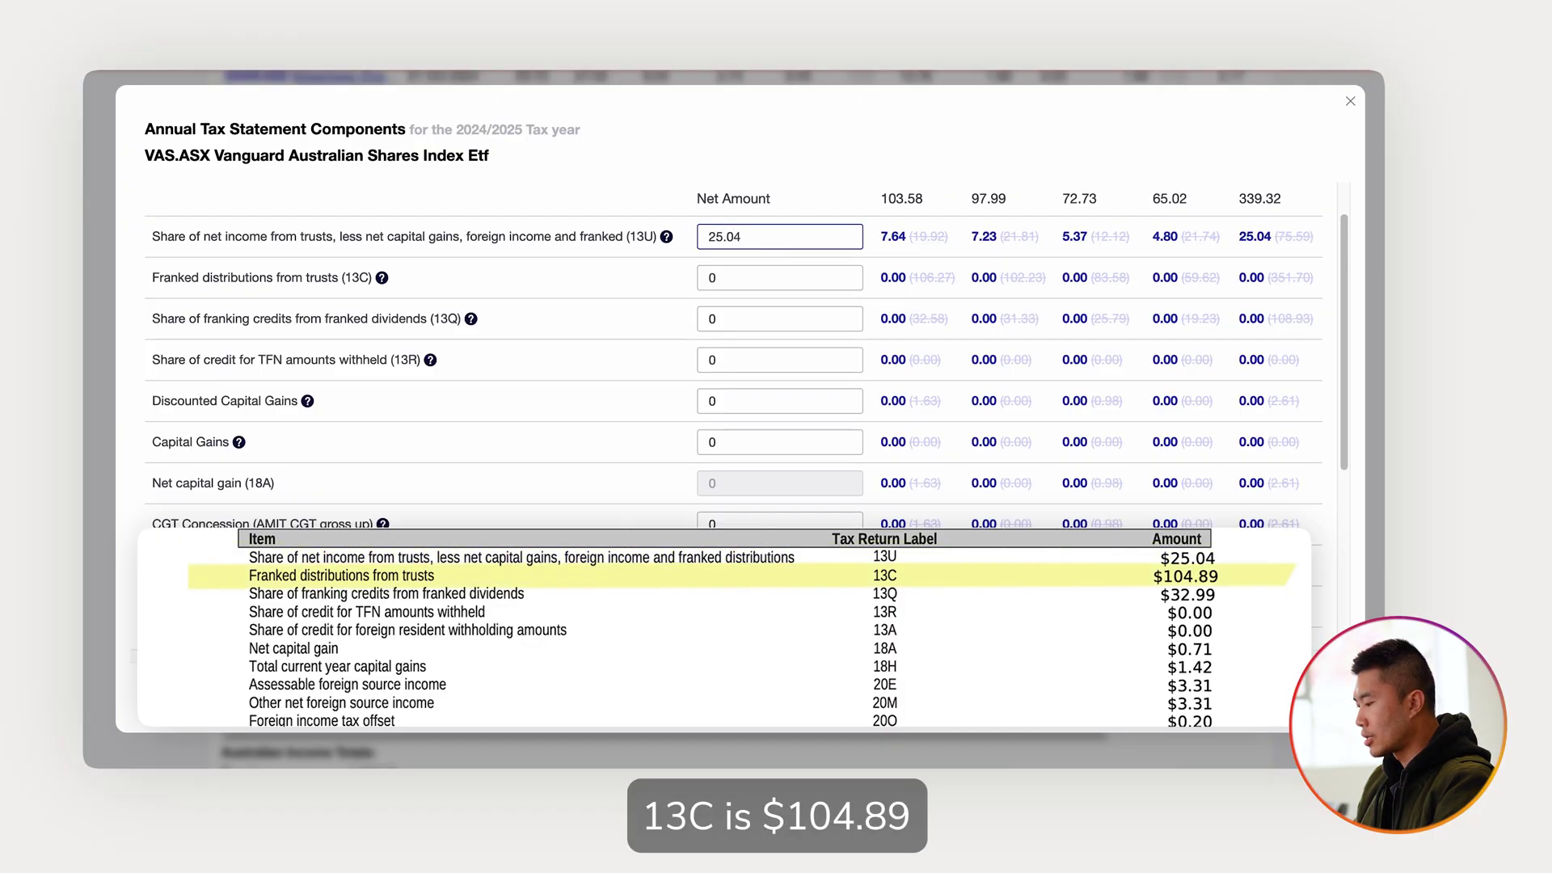
key(Tab)
text(104.)
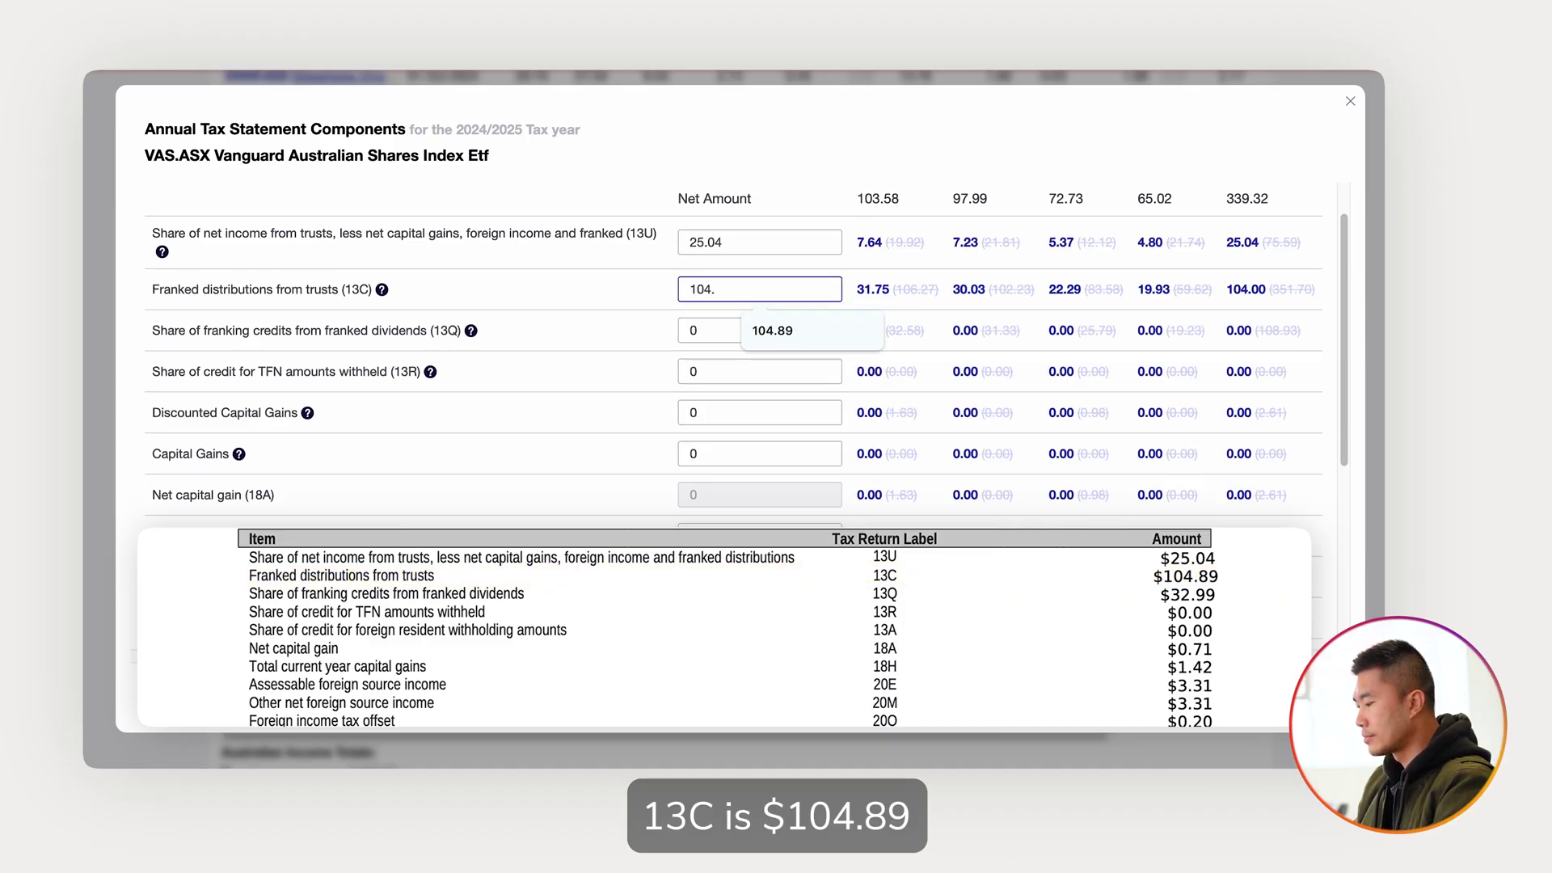
text(89)
key(Tab)
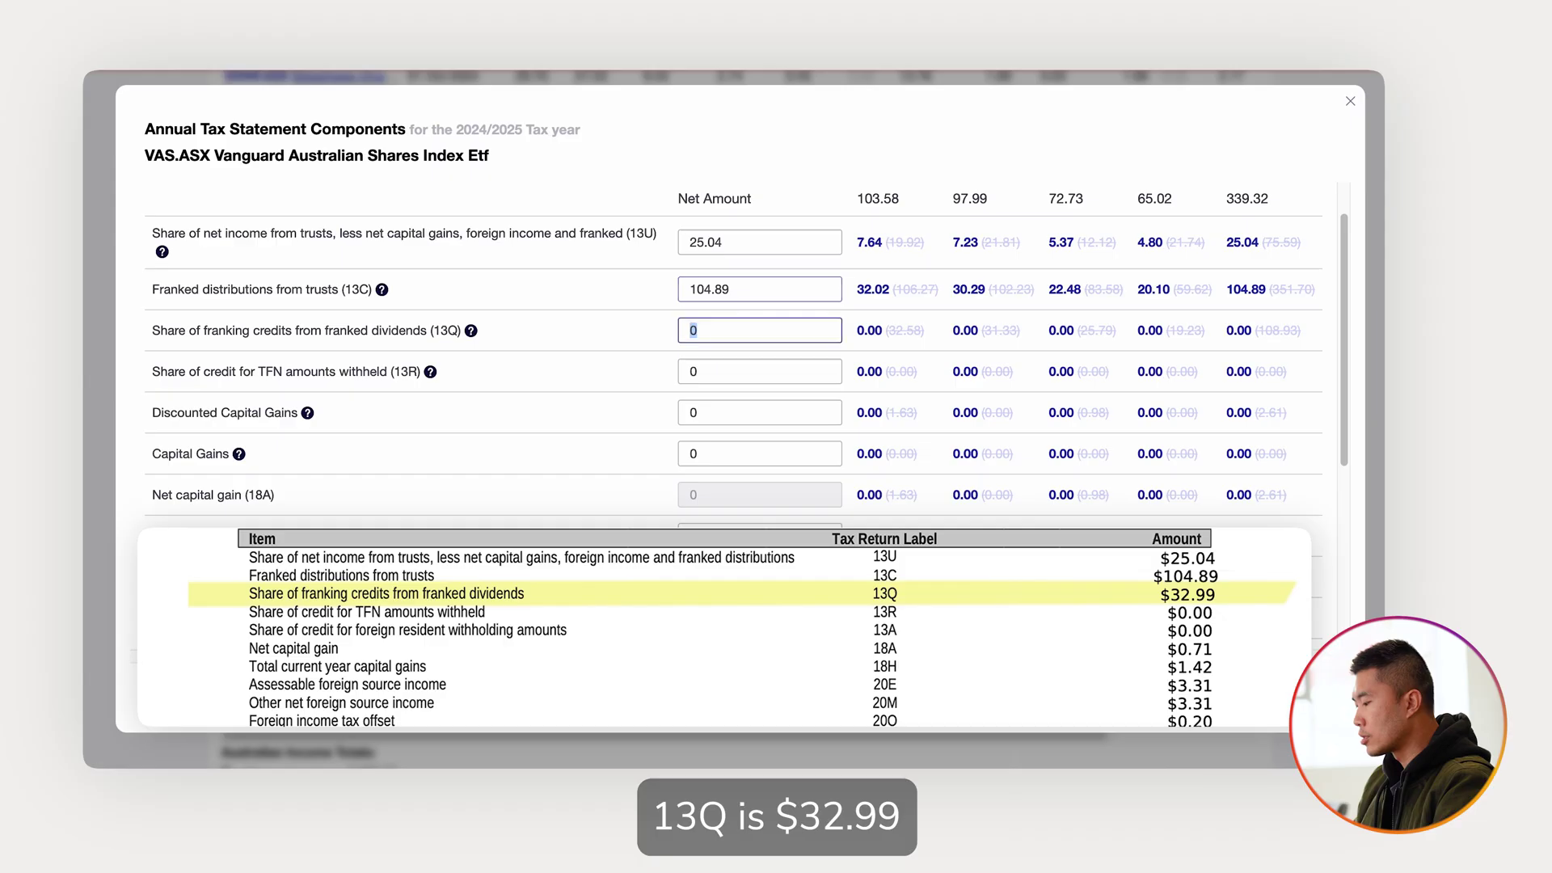
text(32.99)
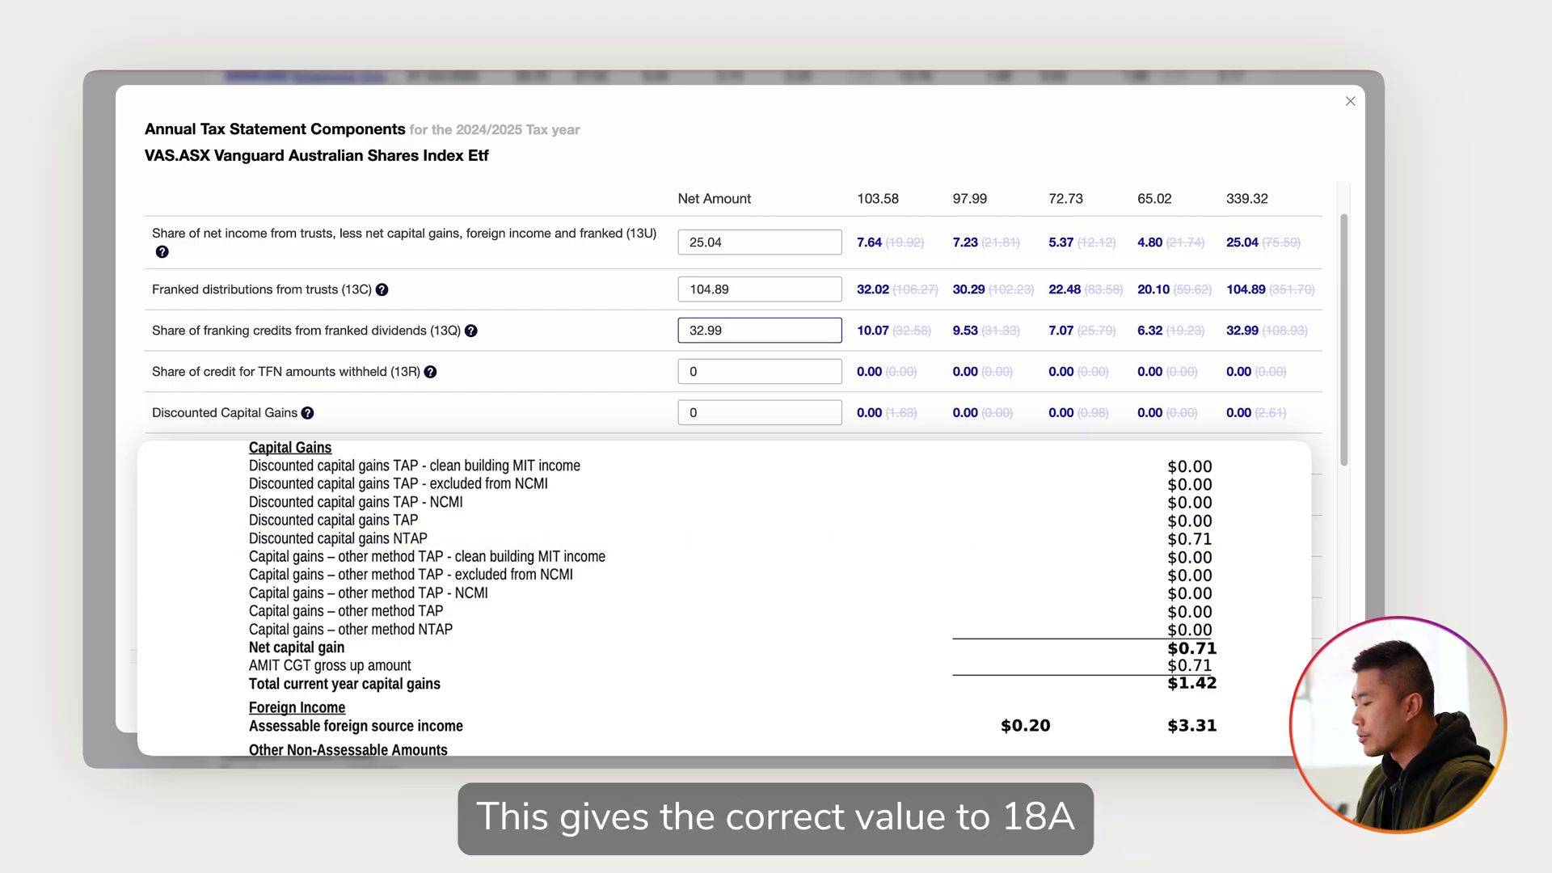
Step: Enter 0.71 for both VAS's Discounted Capital Gains and CGT Concession amounts
click(712, 412)
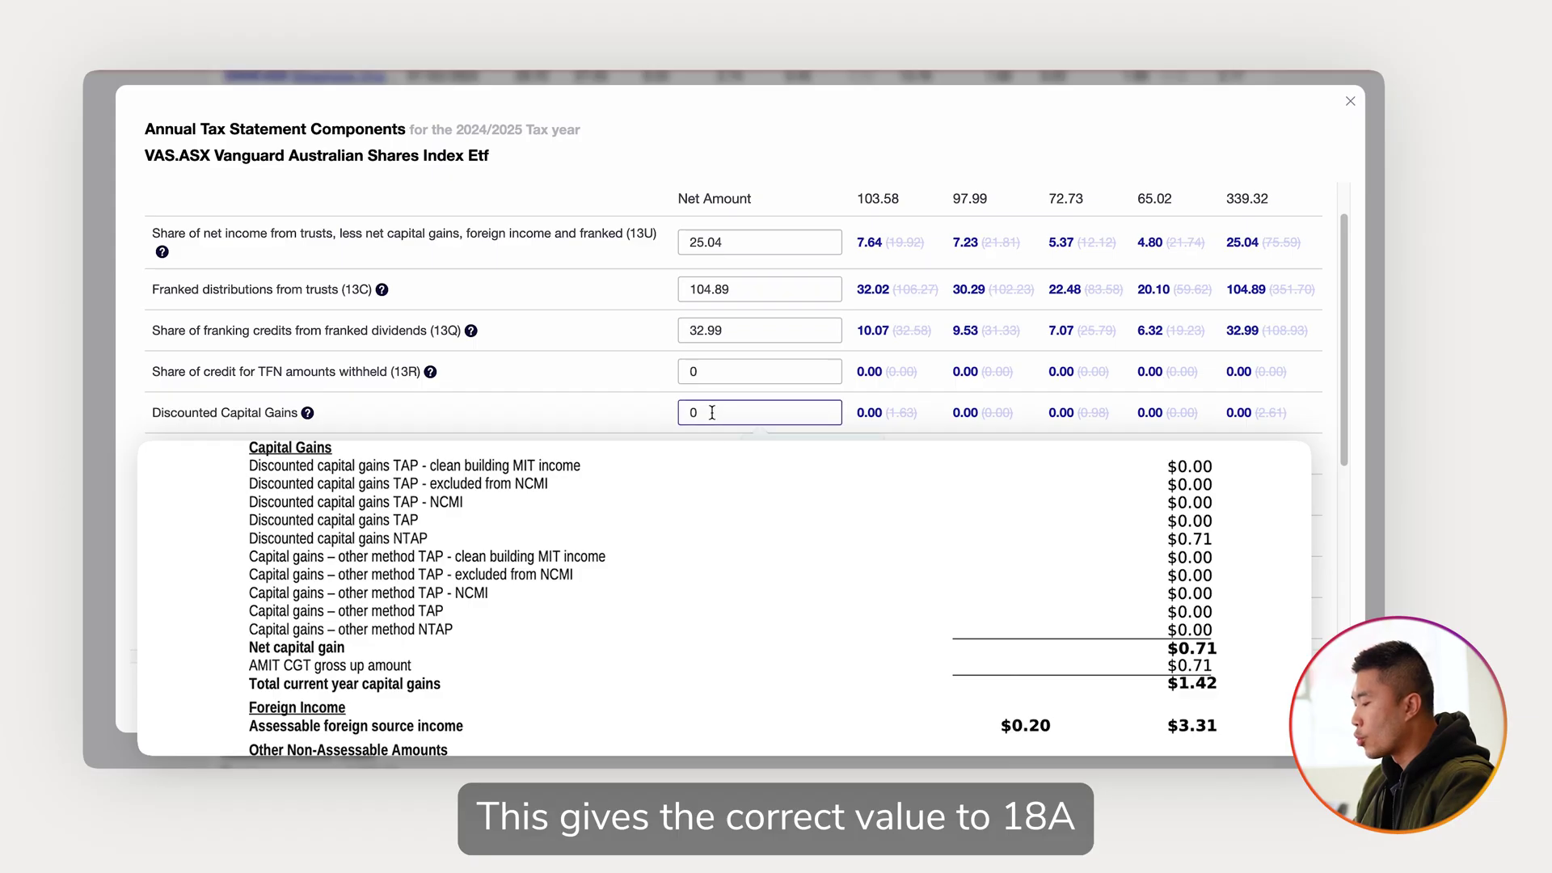
text(.71)
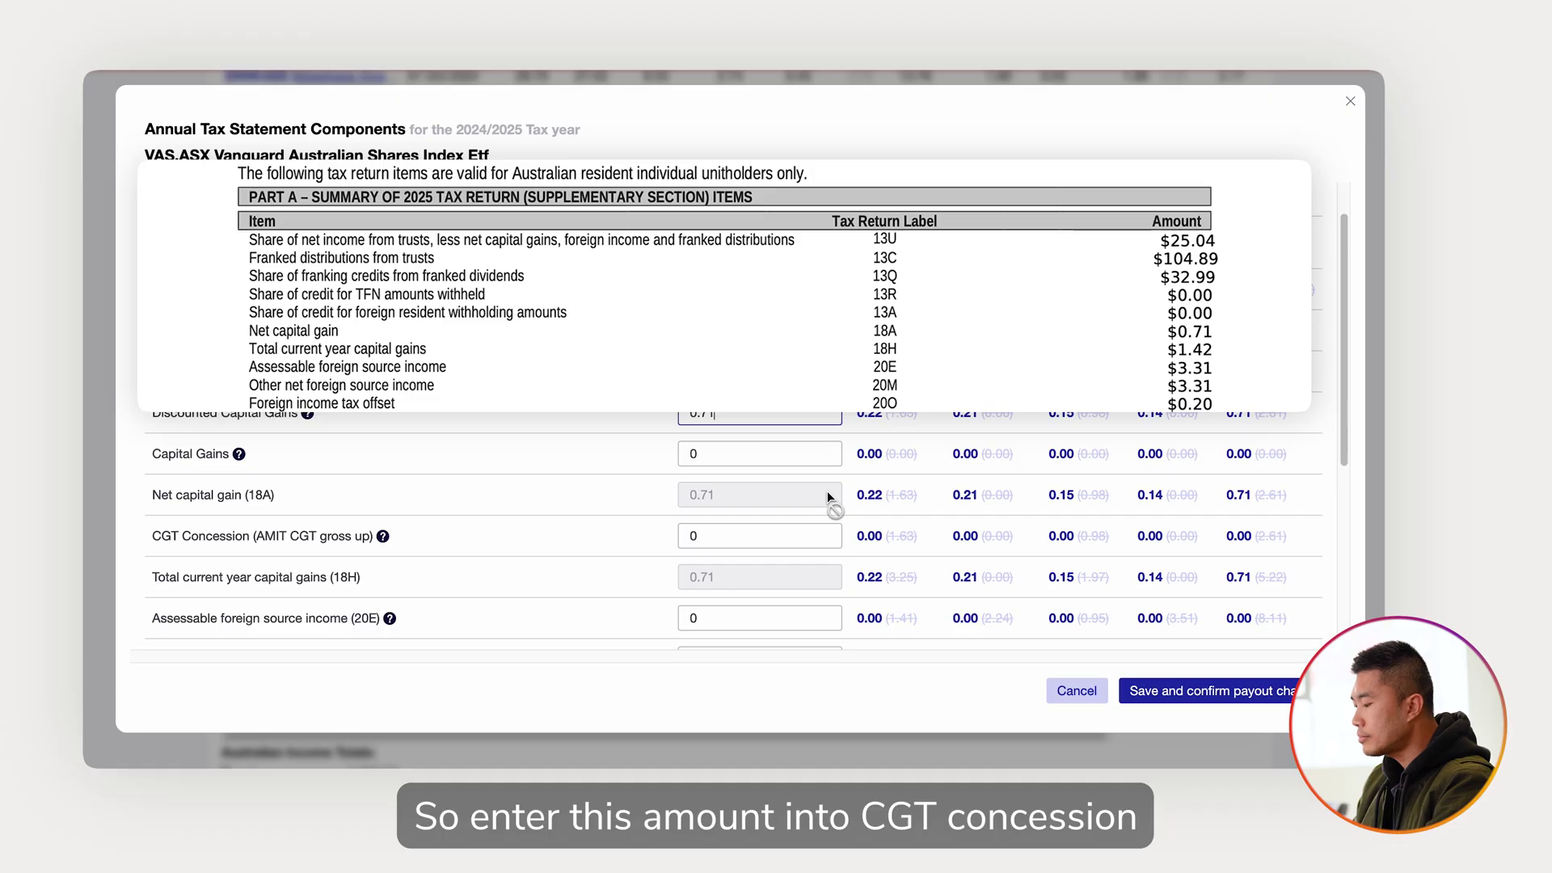
click(758, 535)
text(.71)
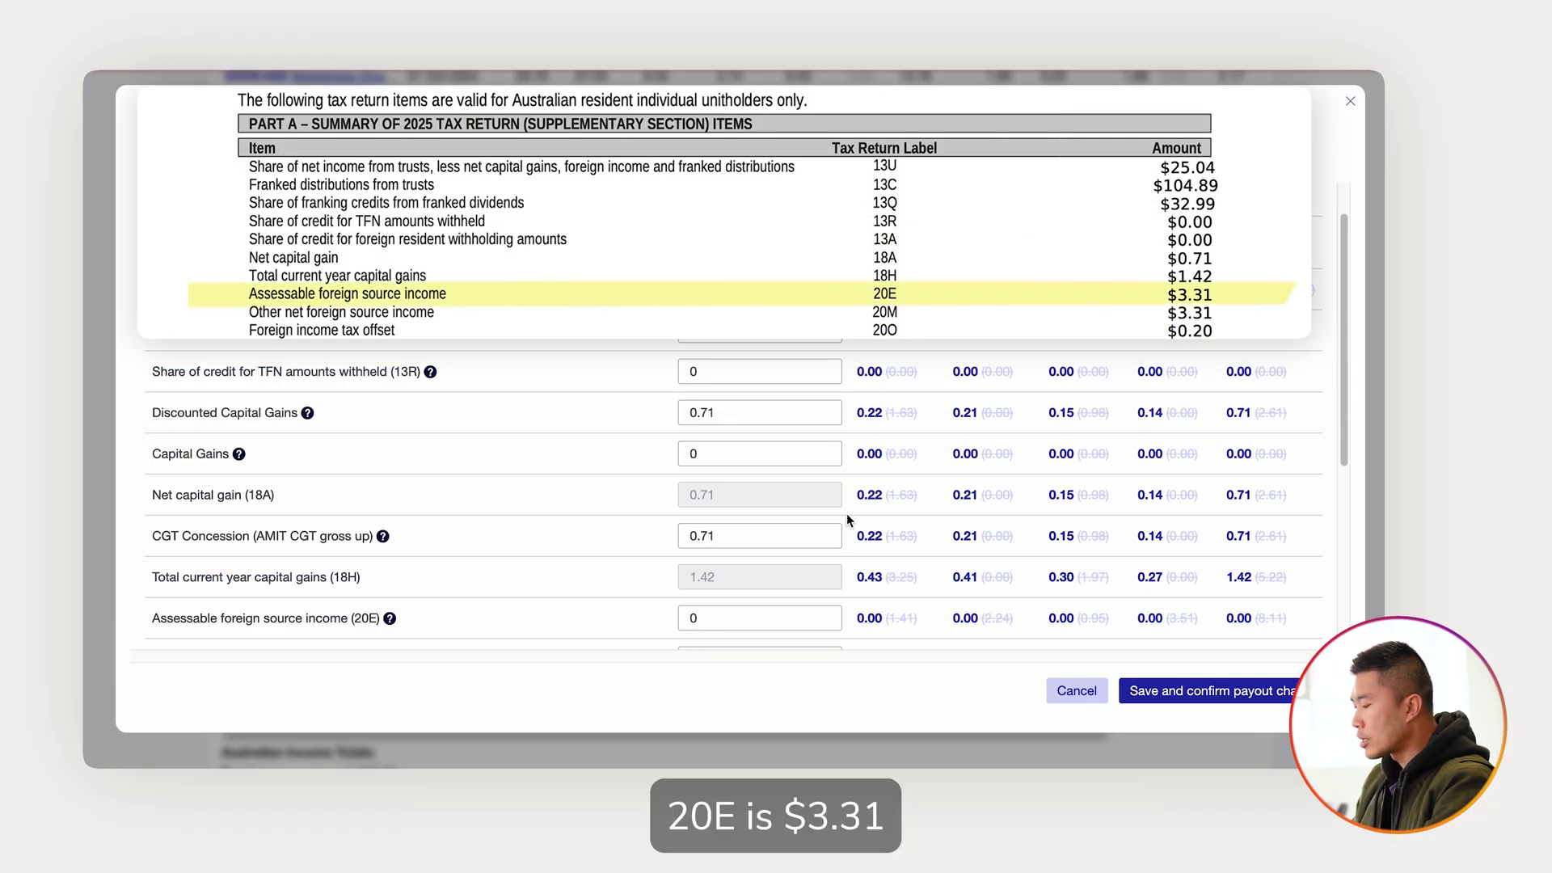
Step: Set VAS's 20E to 3.31 and its foreign income tax offset (20O) to 0.20
scroll(830, 503, down, 3)
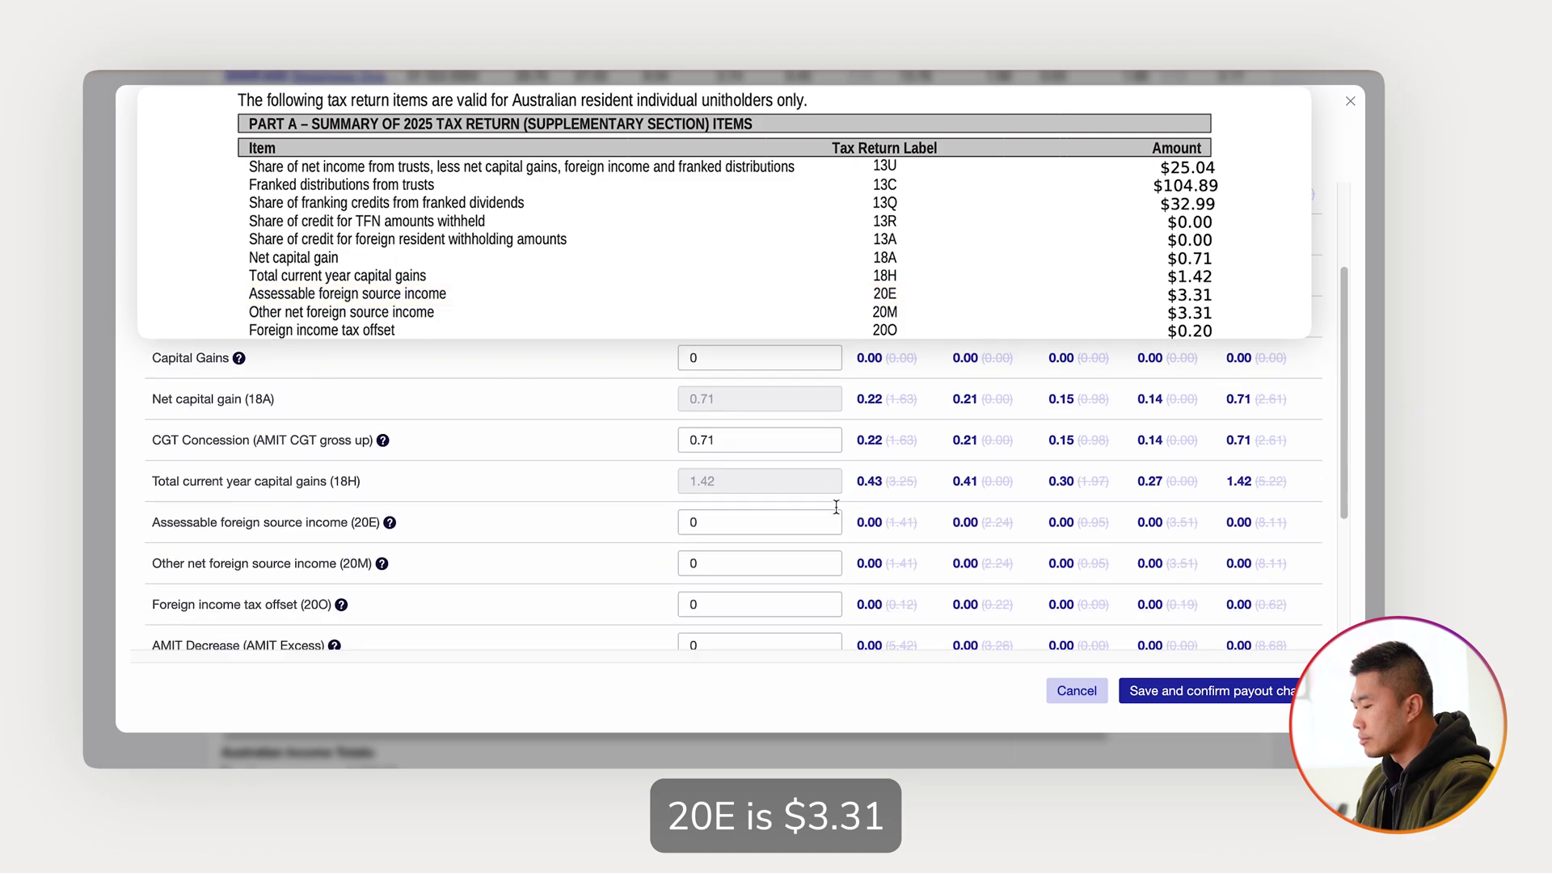
click(748, 511)
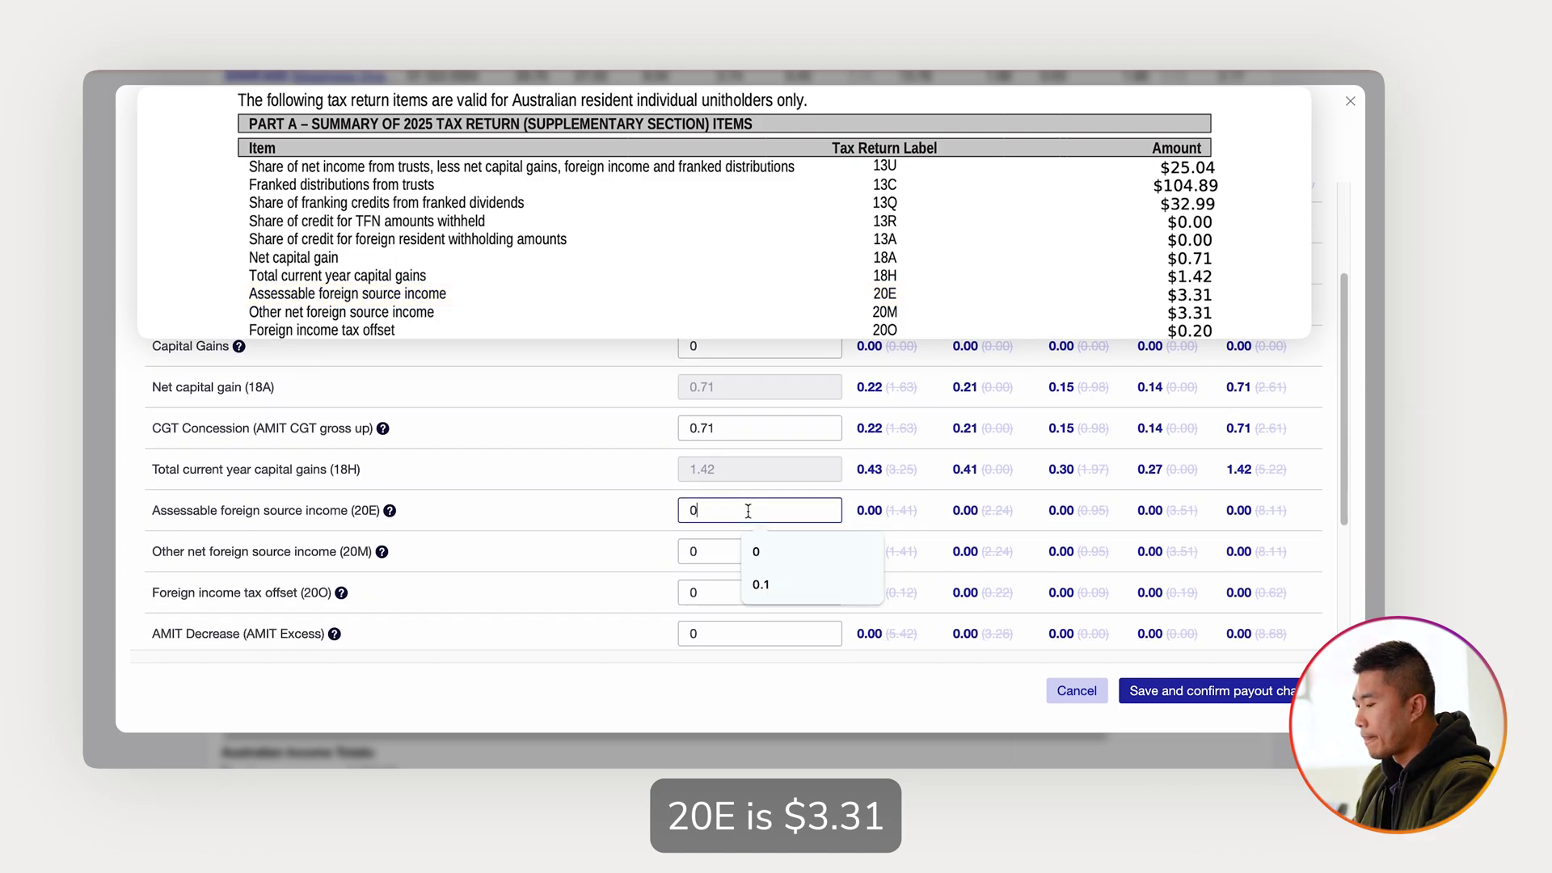
key(BackSpace)
text(3.31)
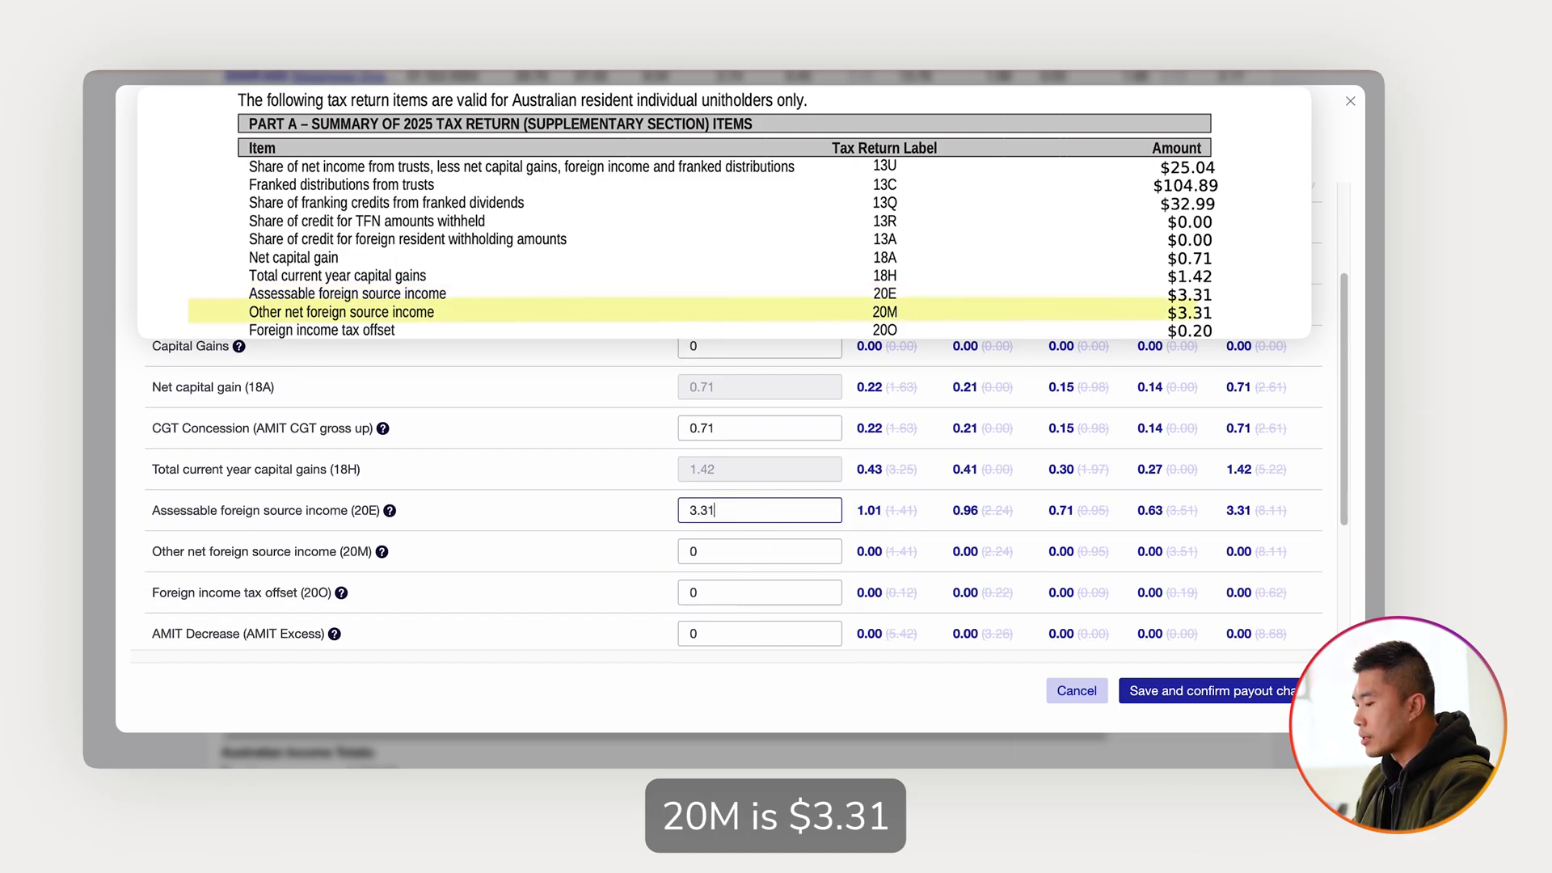
key(Tab)
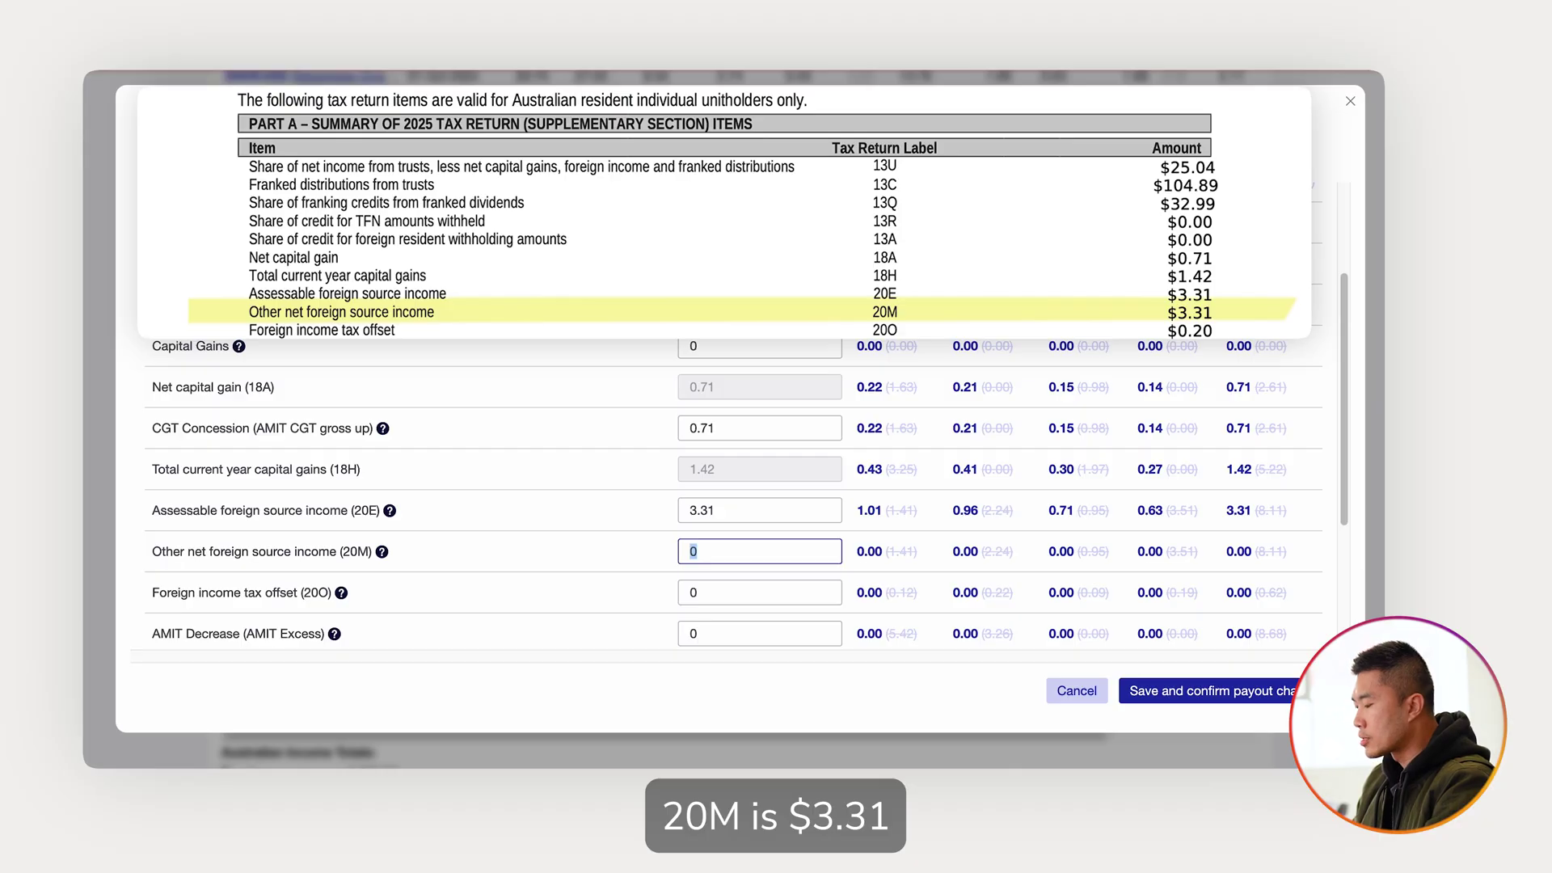
text(3.31)
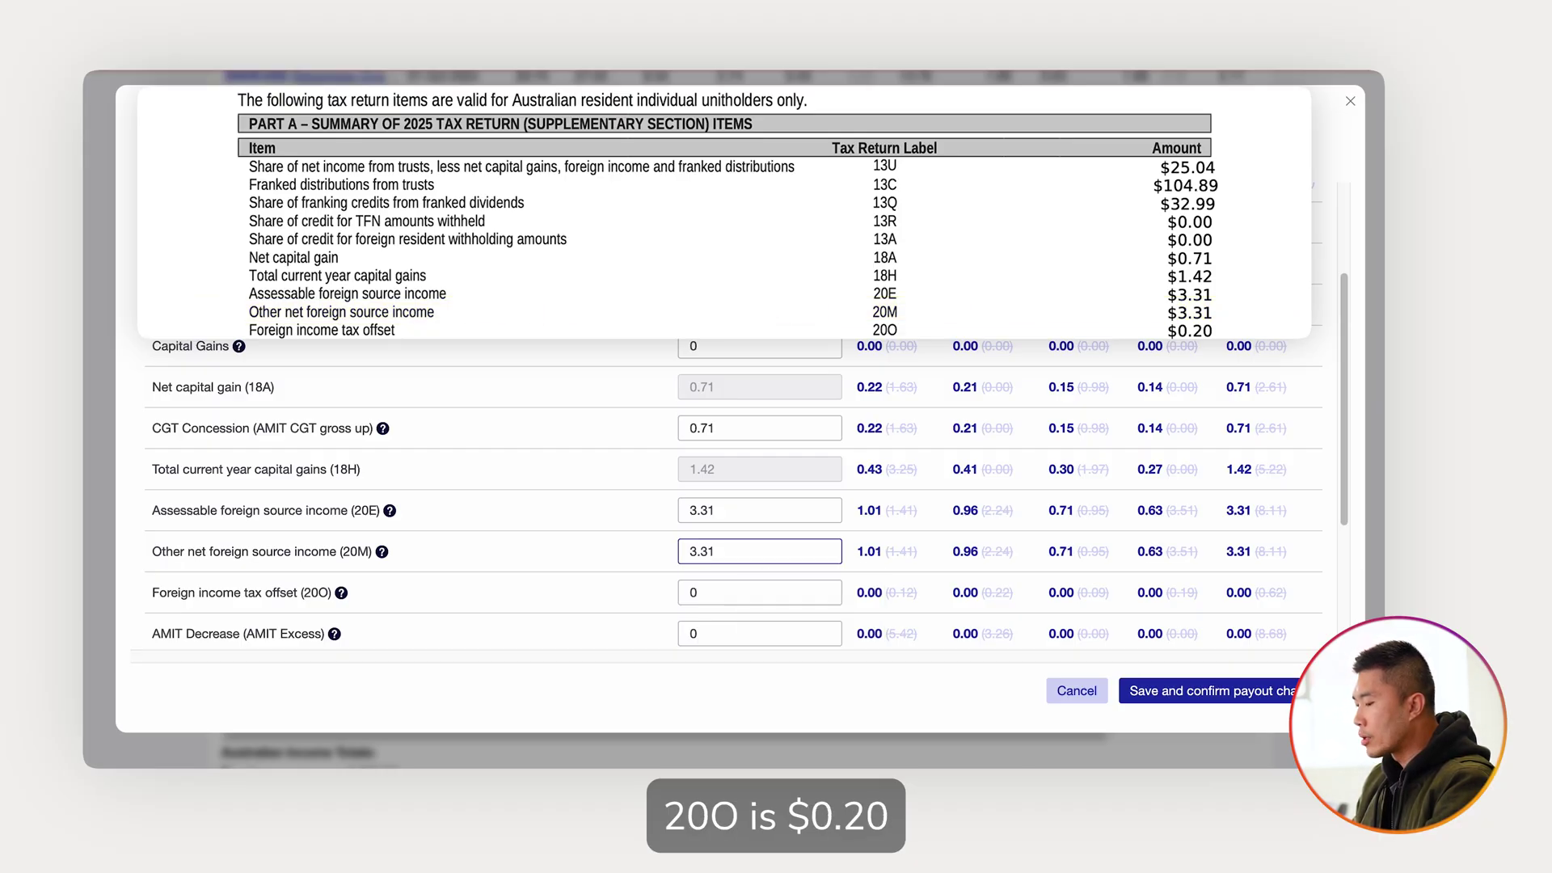
key(Tab)
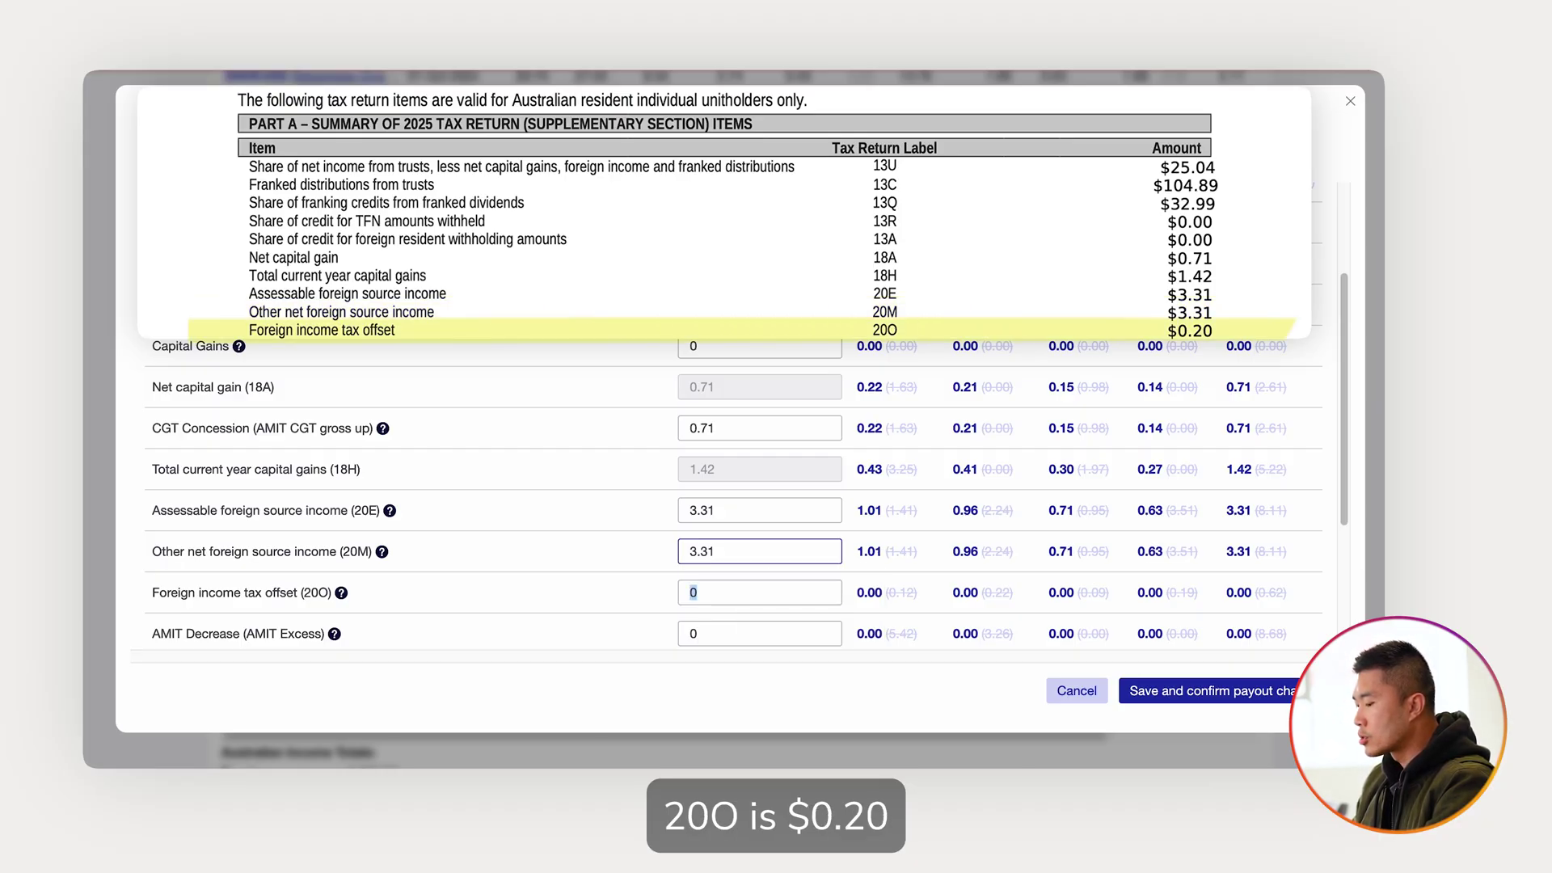
text(0.20)
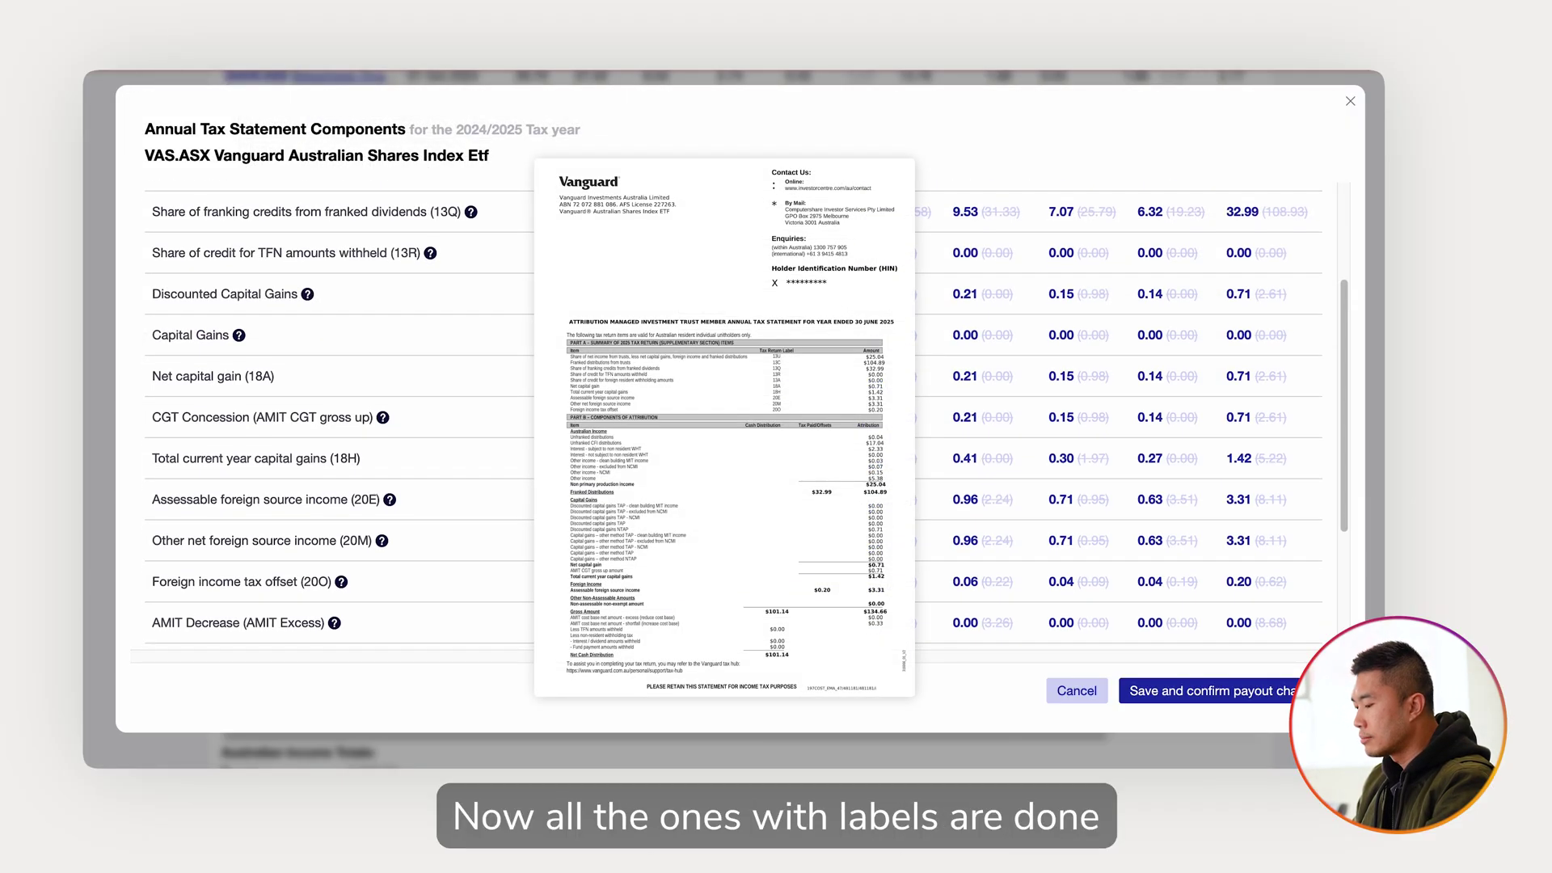
Step: Add VAS's 0.33 AMIT shortfall so its recalculated net amount reaches 101.14
scroll(782, 467, down, 3)
scroll(783, 467, down, 2)
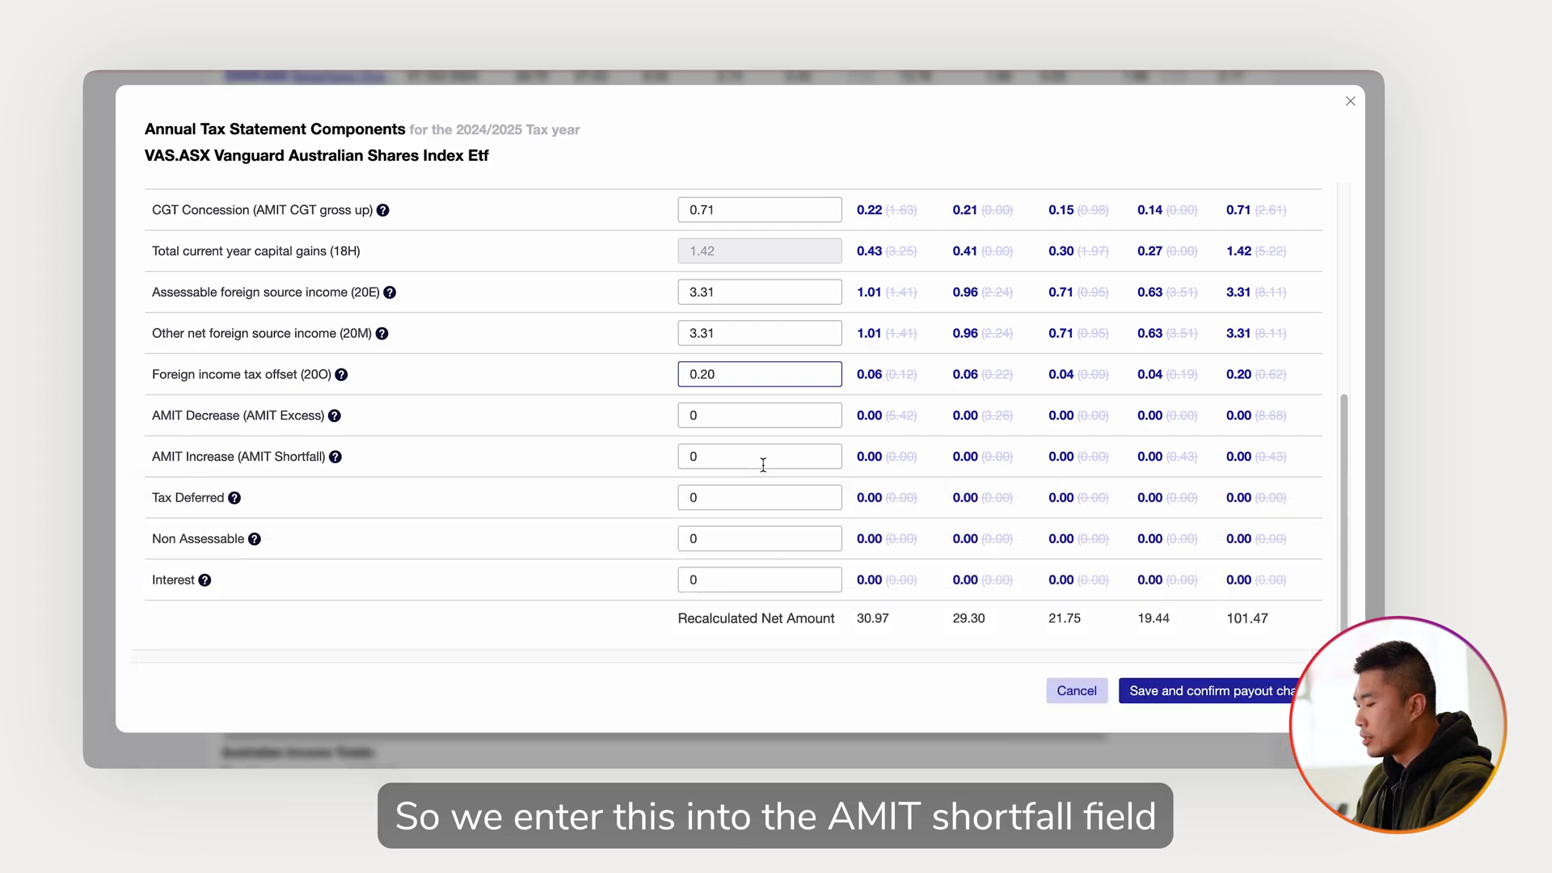
click(763, 465)
text(.33)
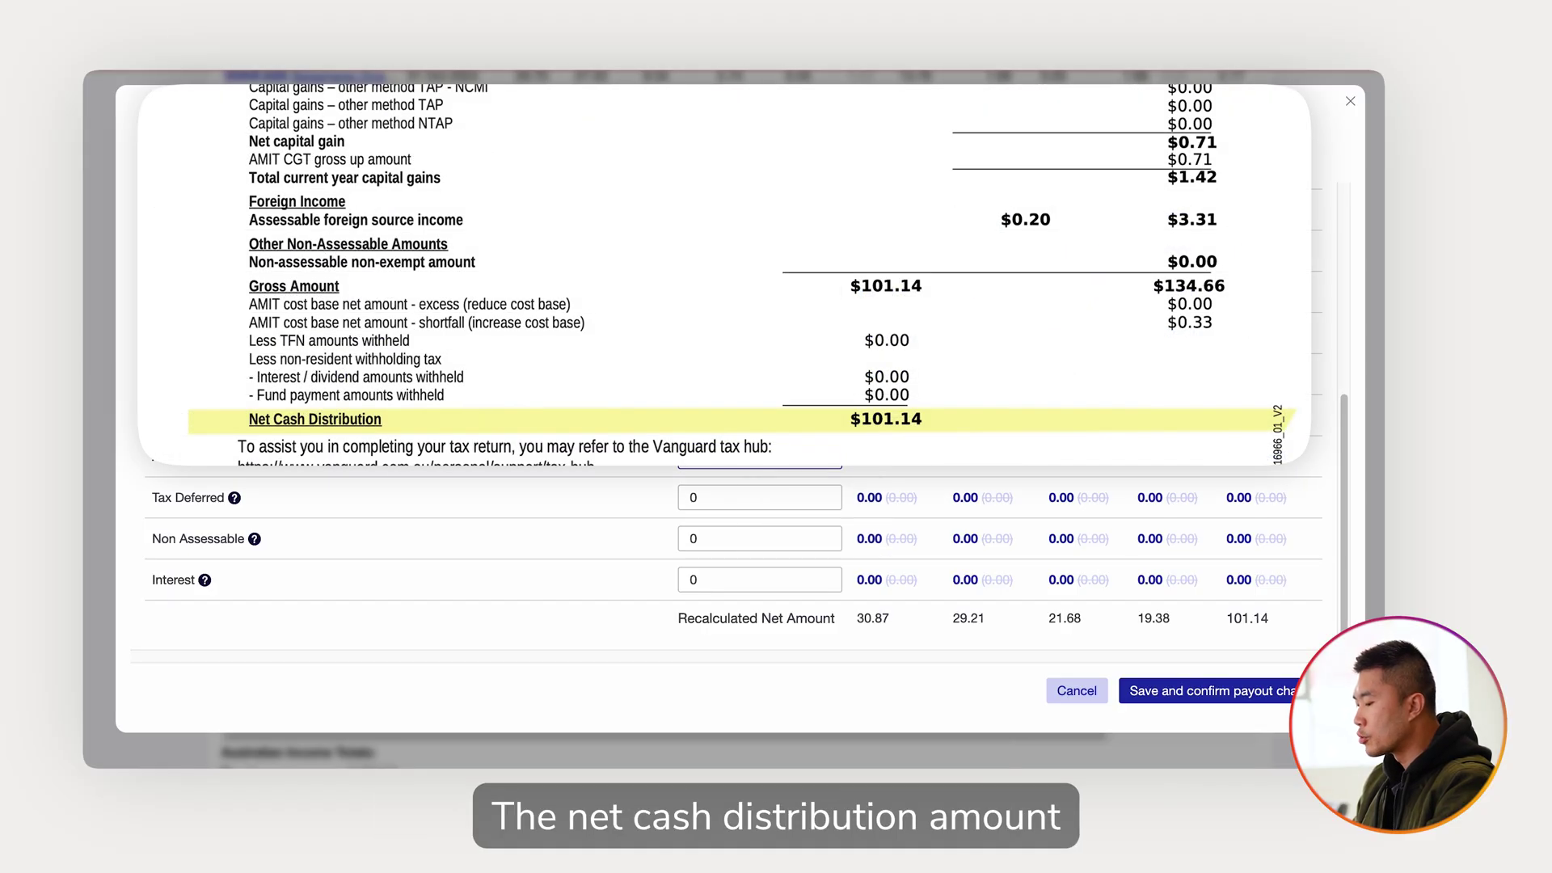
click(660, 611)
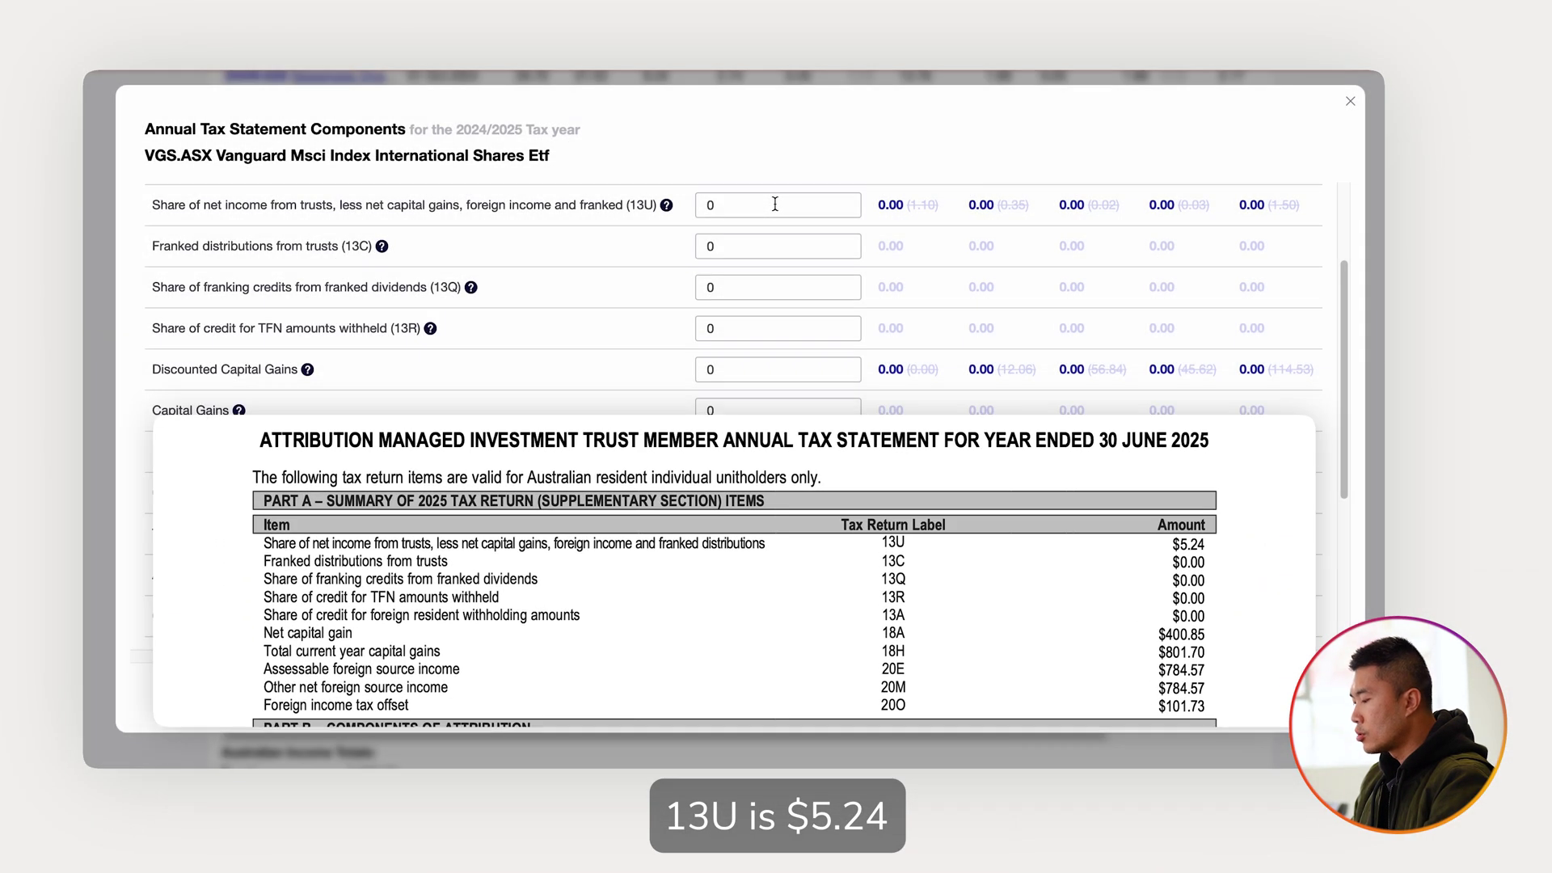
Step: Replace the 0 in VGS's 13U net income share with 5.25
click(774, 204)
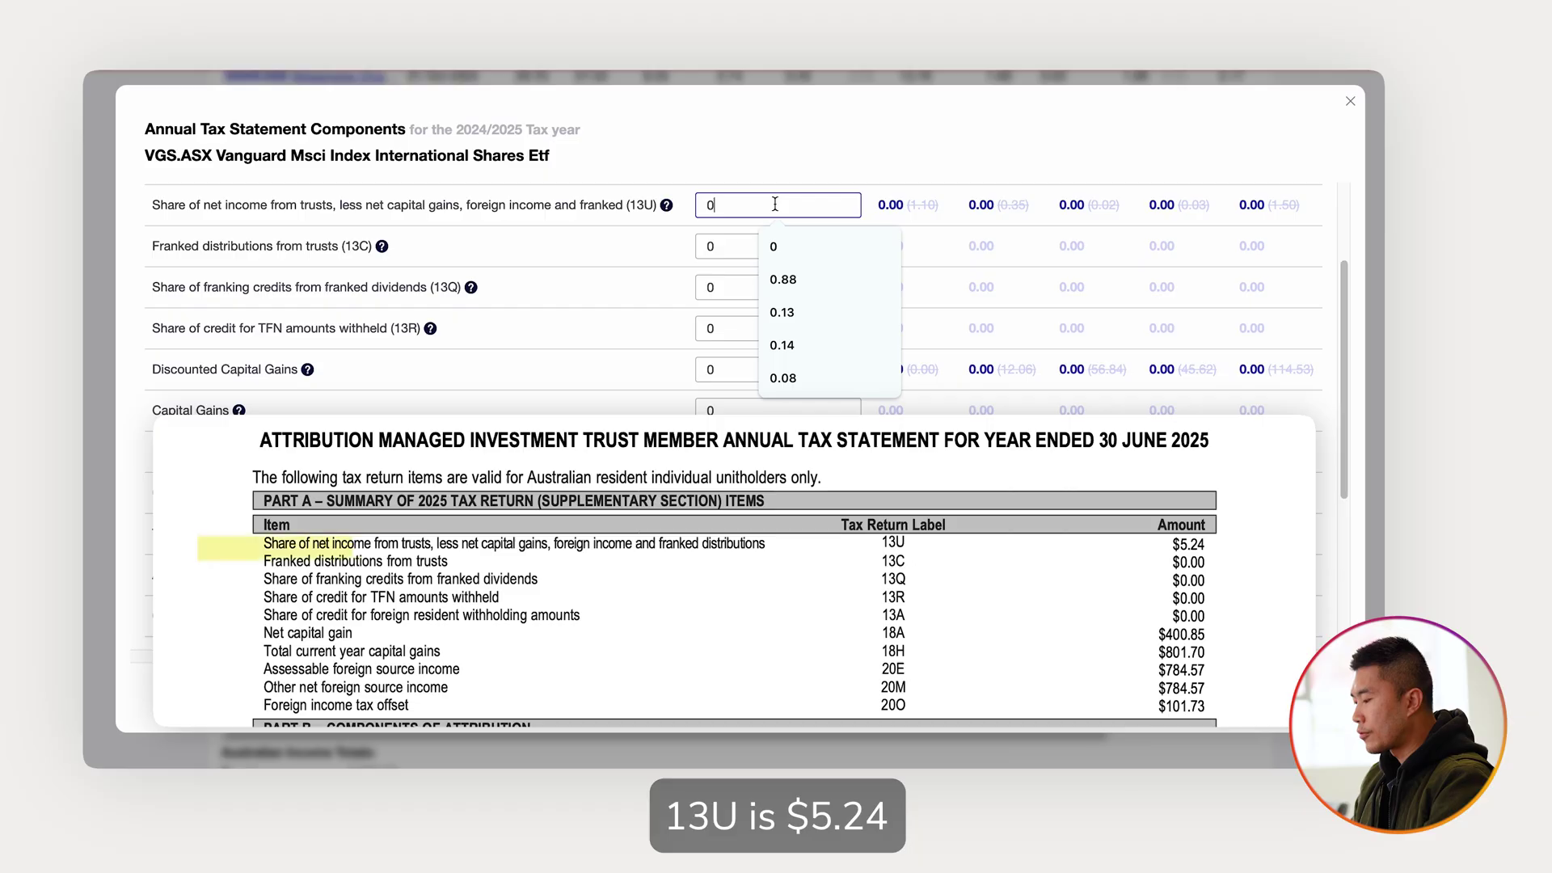
key(BackSpace)
text(5.25)
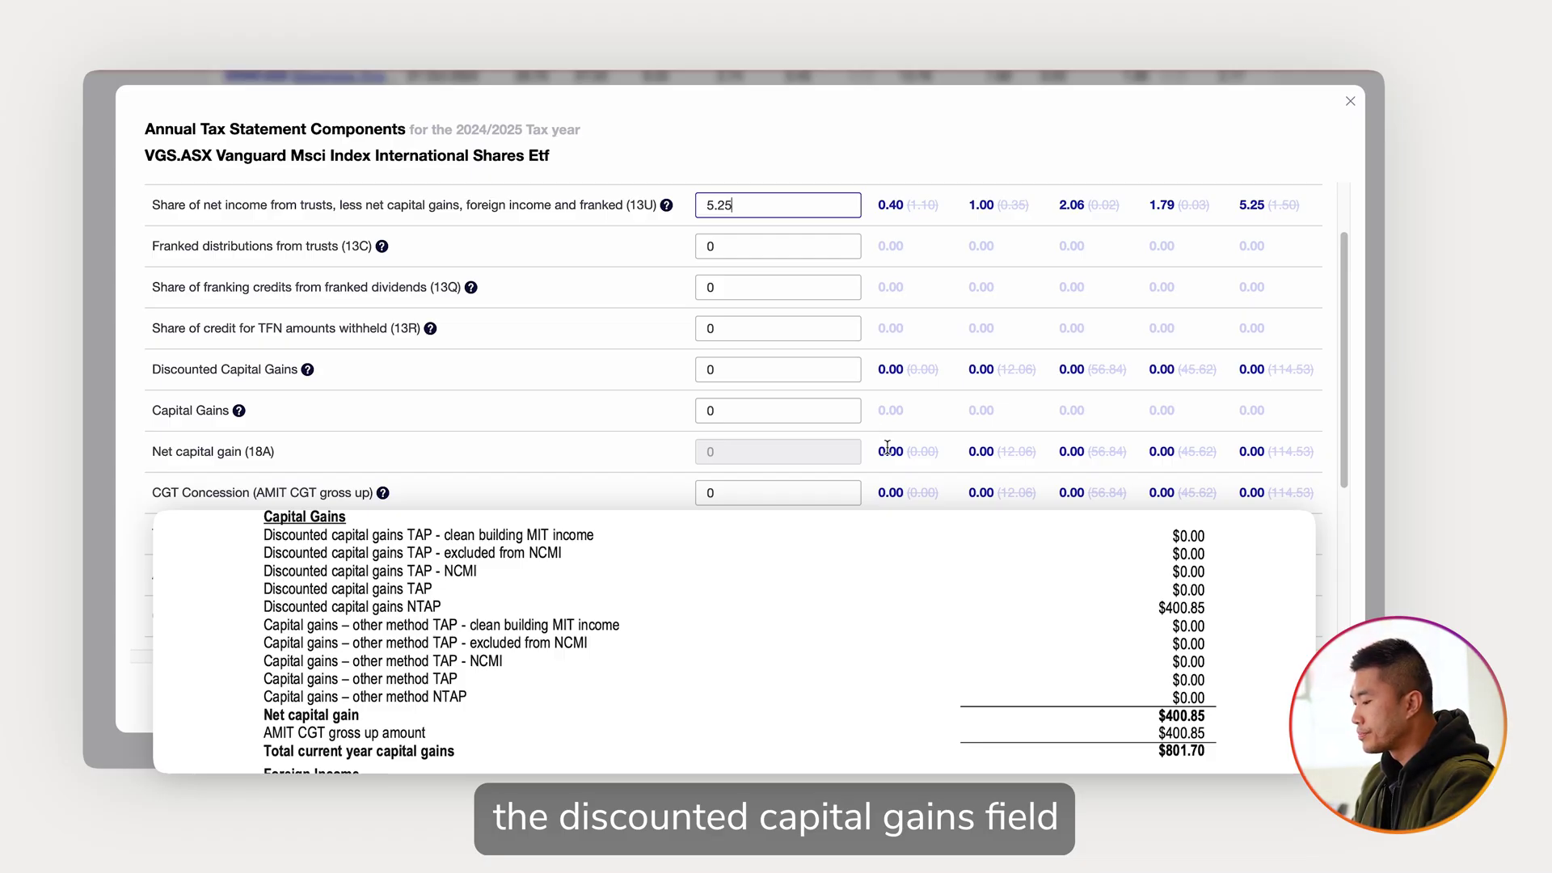
Step: Enter 400.85 for both VGS's Discounted Capital Gains and CGT Concession, making 18H 801.70
click(833, 370)
key(BackSpace)
text(40)
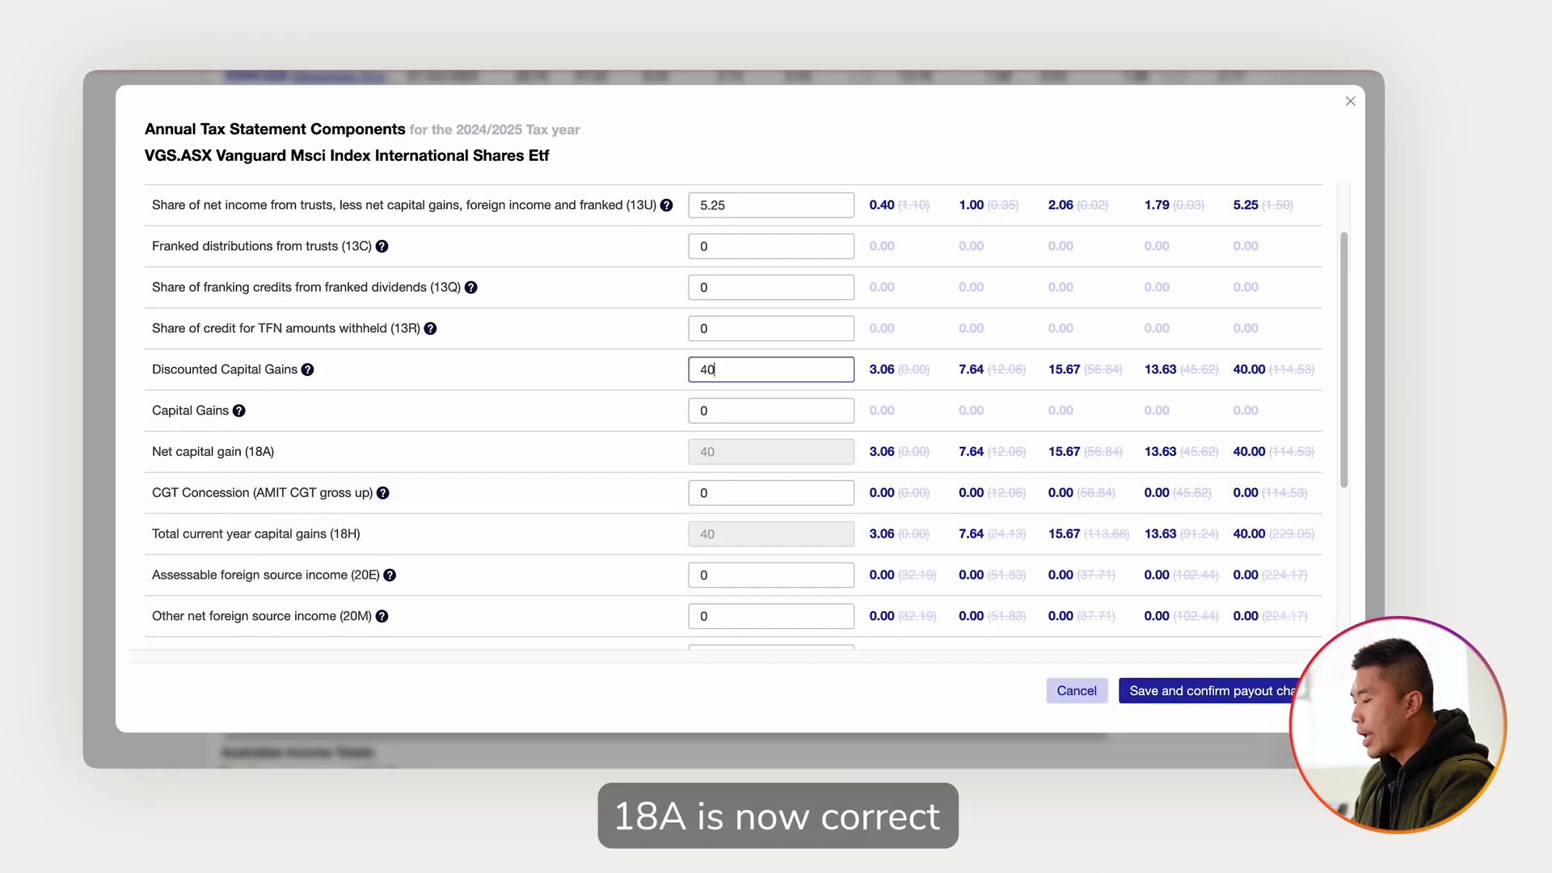
text(0.85)
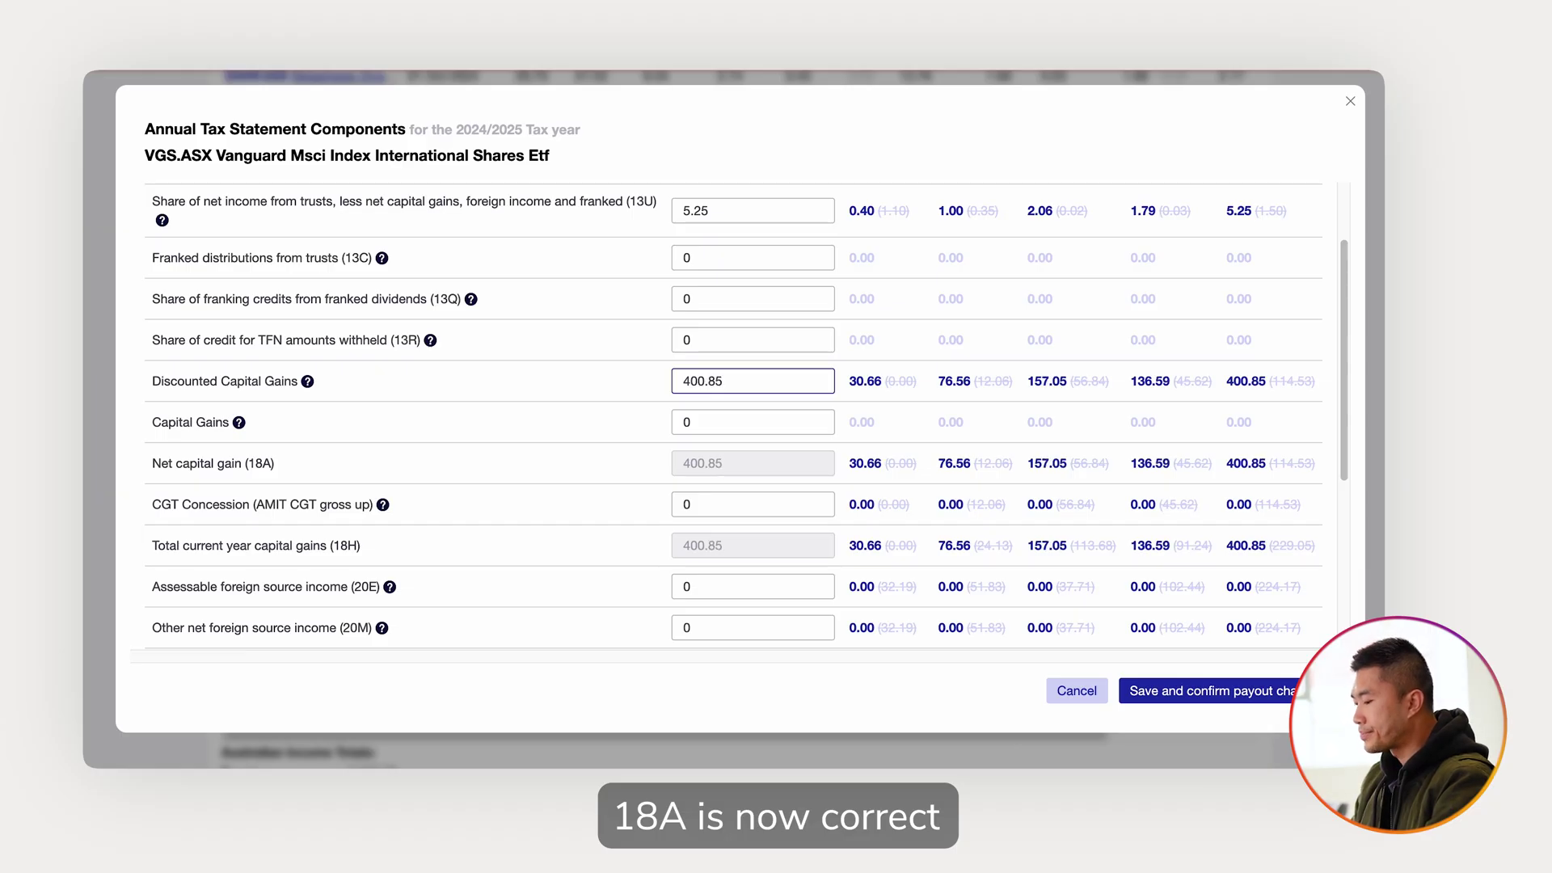
click(892, 446)
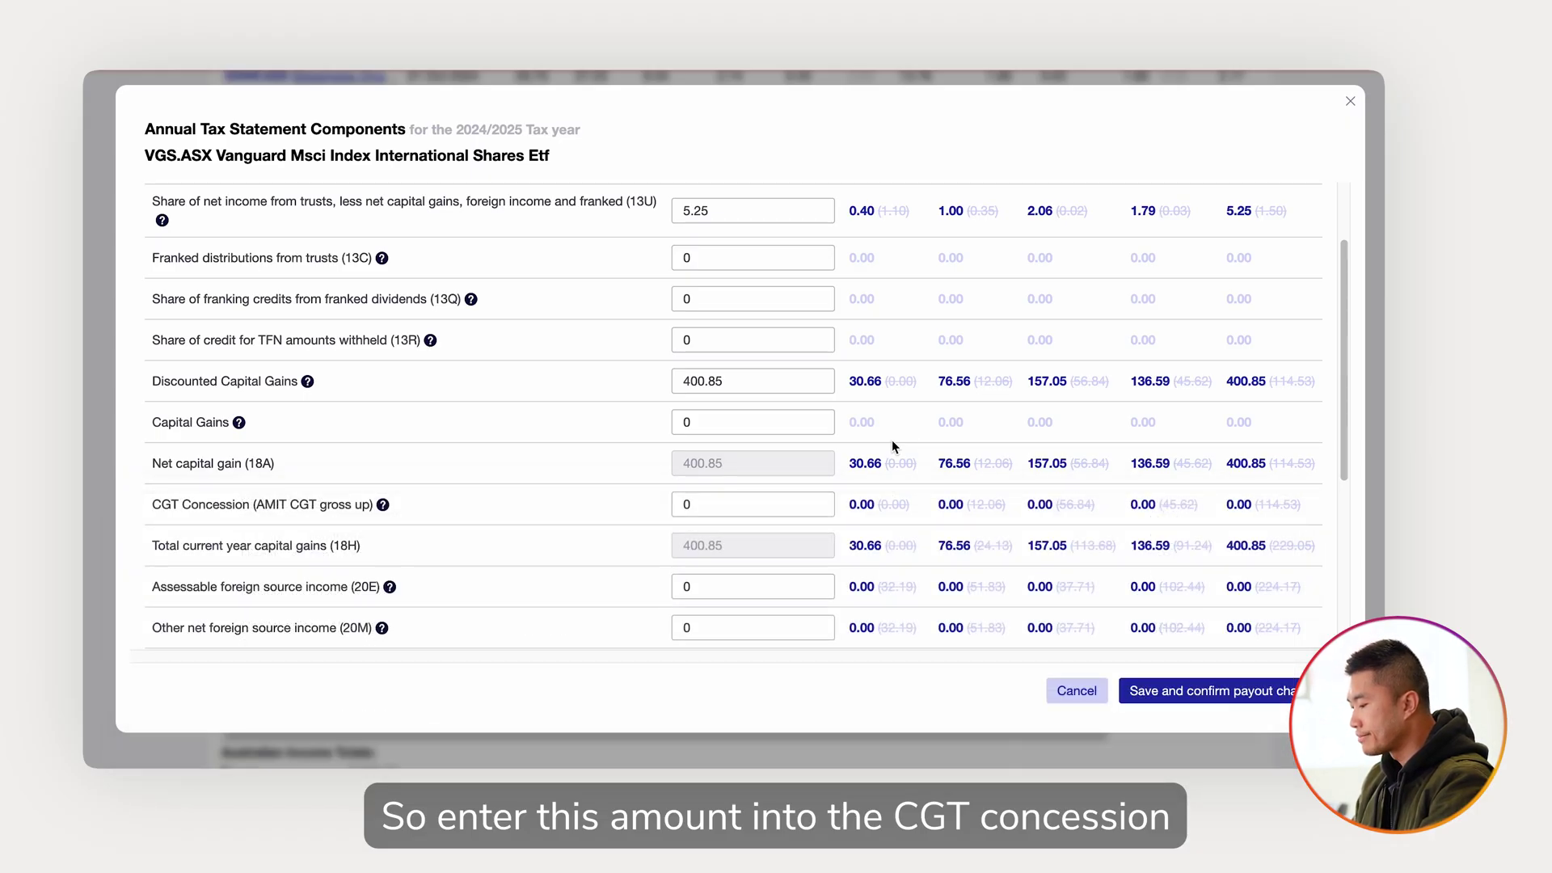
click(743, 504)
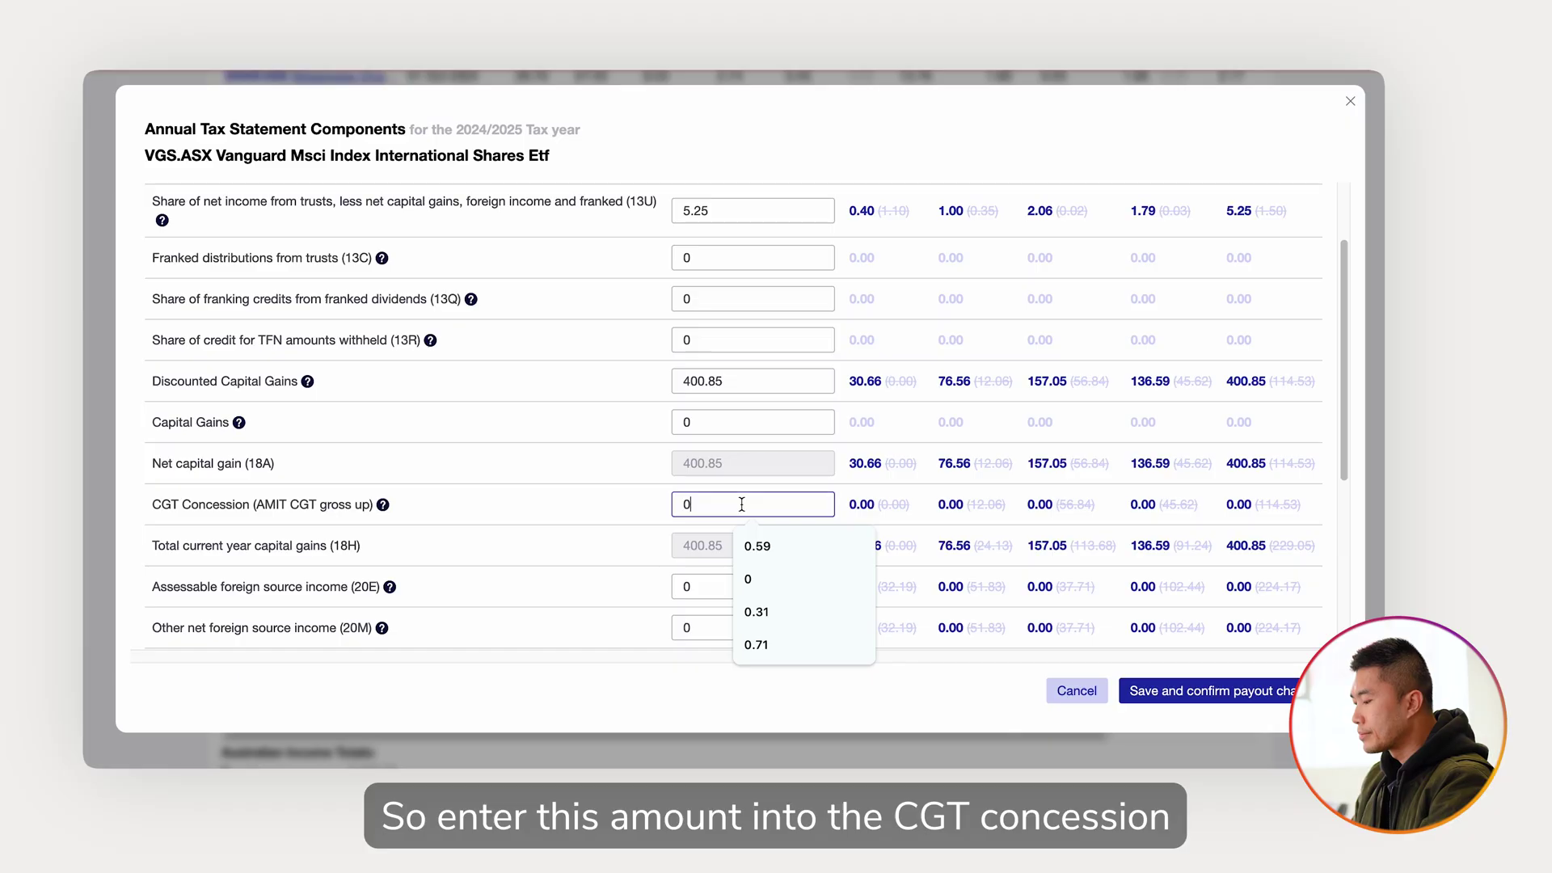
key(BackSpace)
text(400.85)
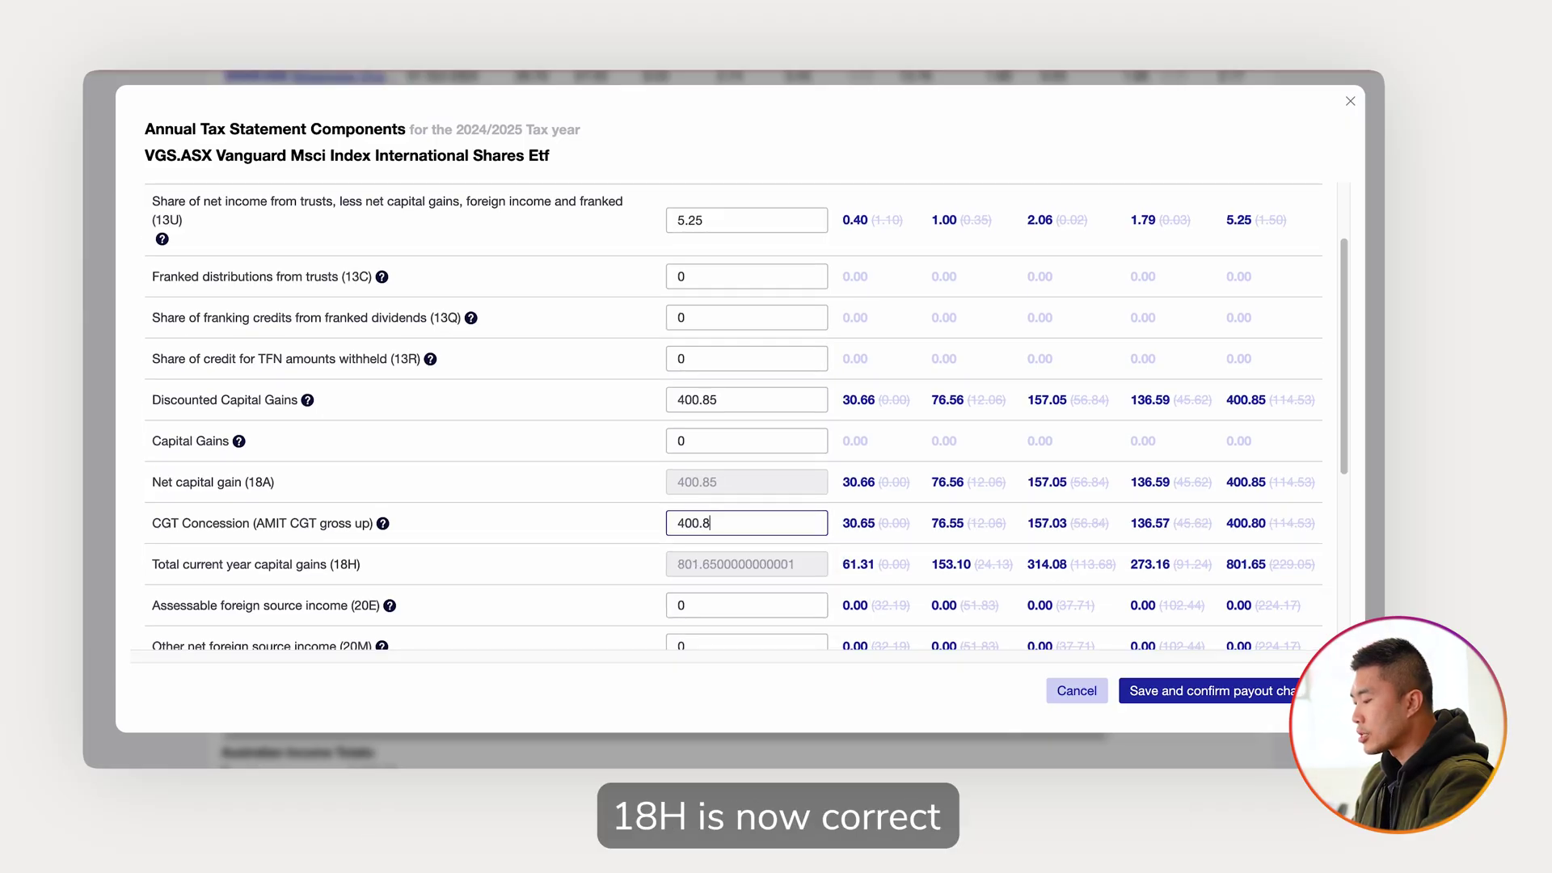
click(881, 544)
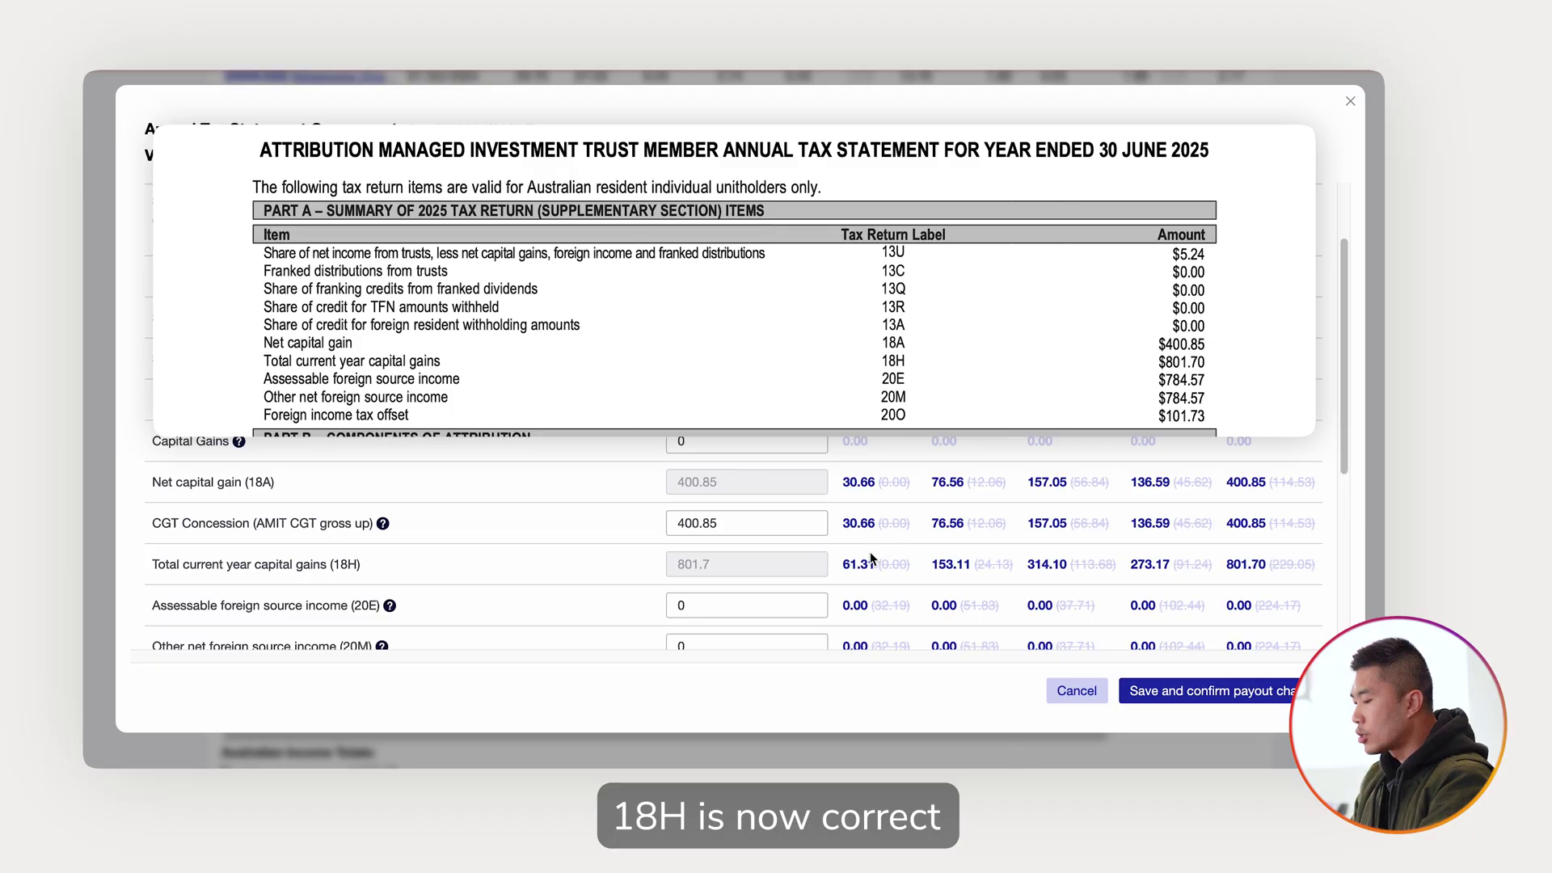
click(777, 607)
Step: Enter VGS's 20E and 20M as 784.57 each and the 20O offset as 101.73
scroll(898, 461, down, 2)
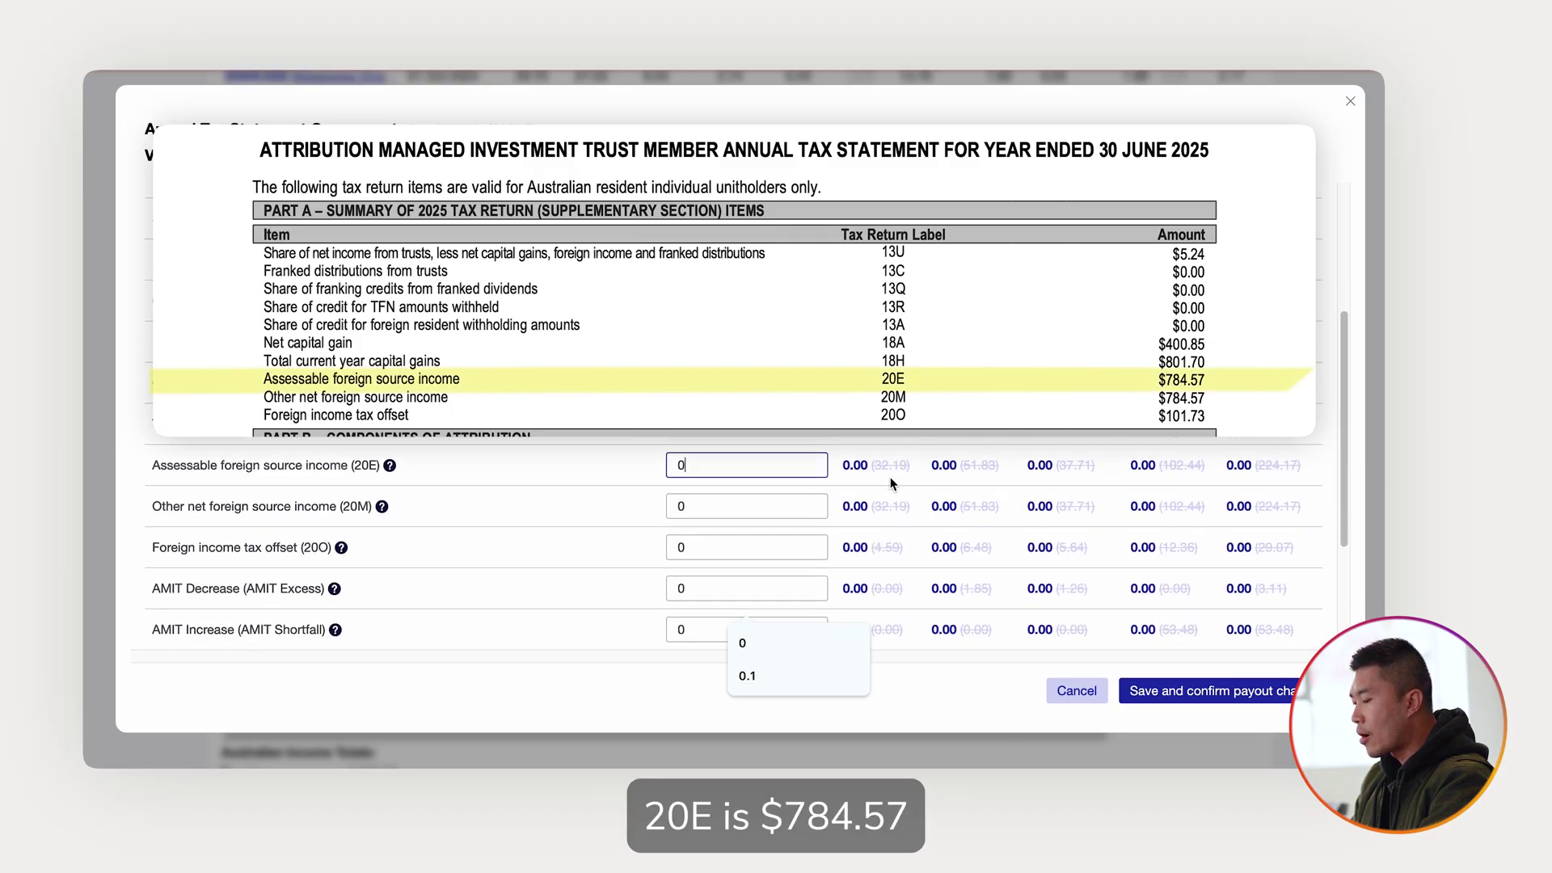
key(BackSpace)
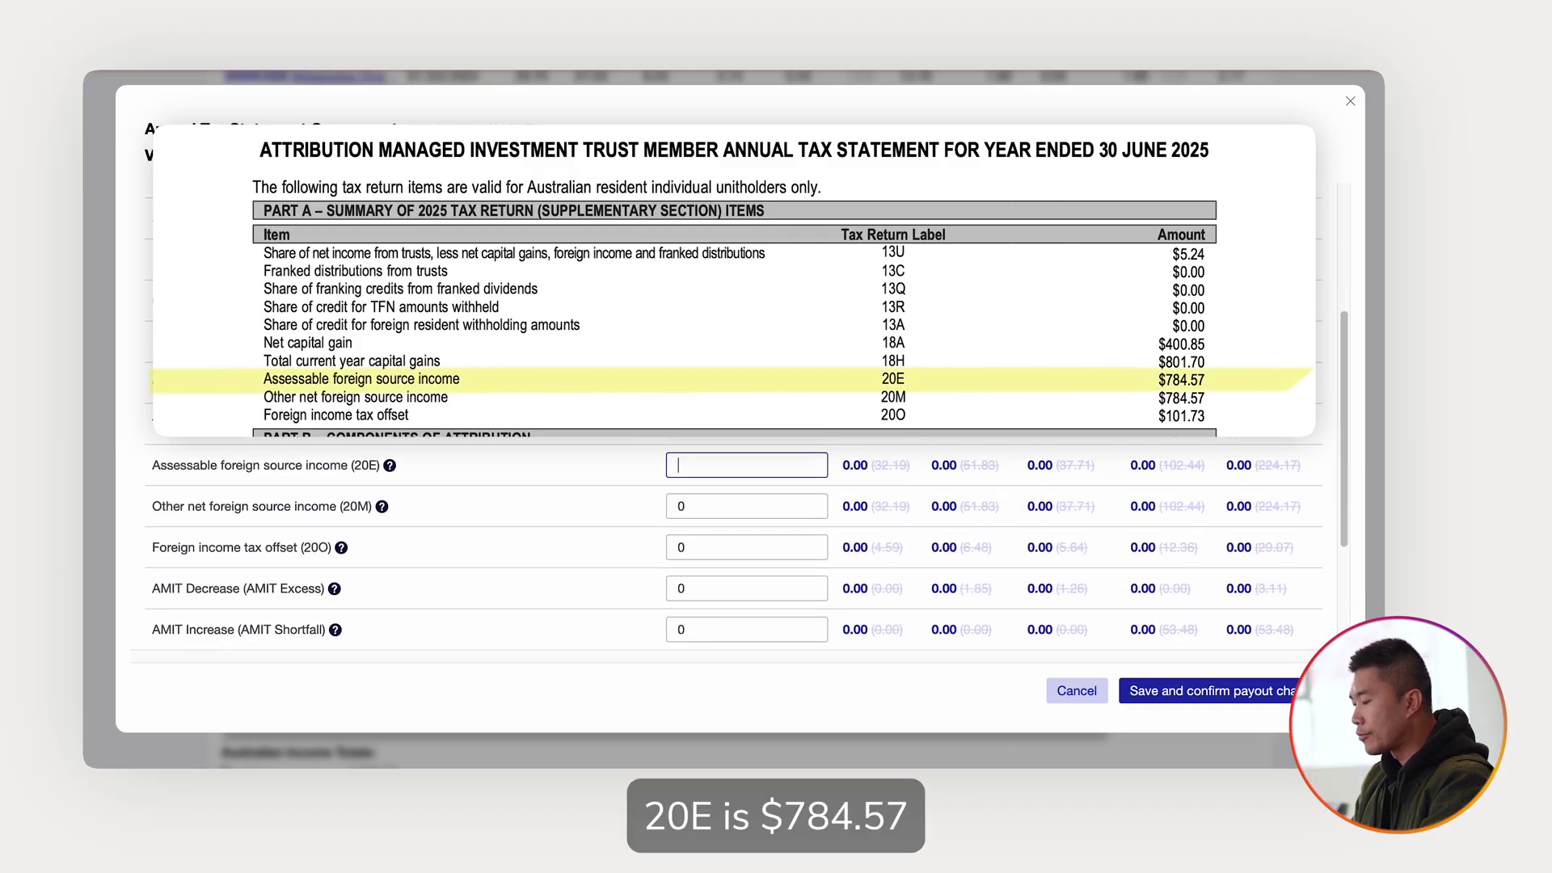
text(784.5)
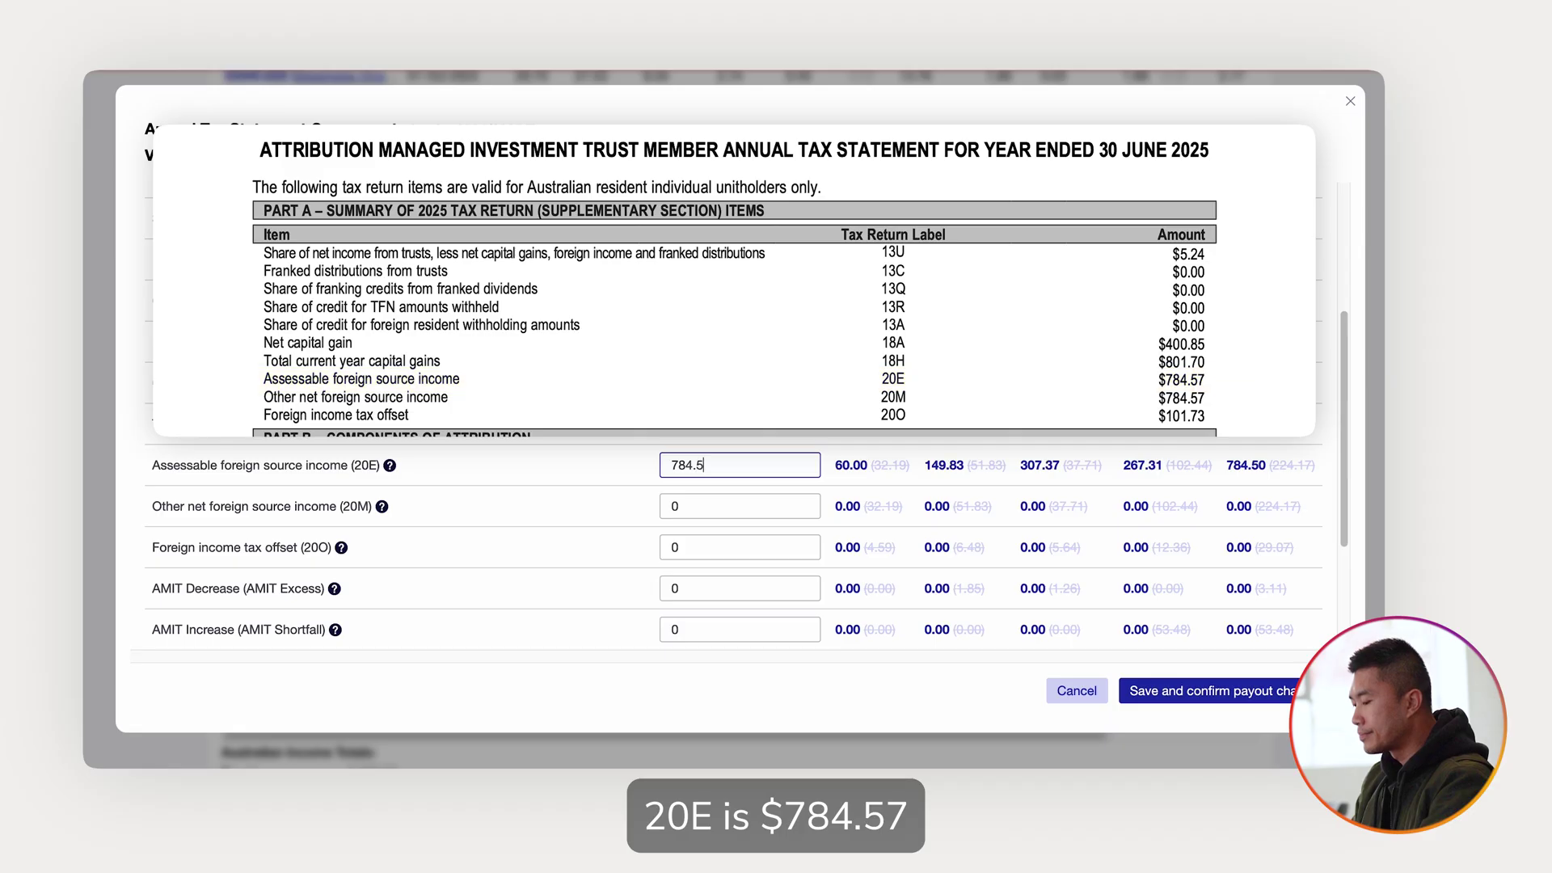
text(7)
key(Tab)
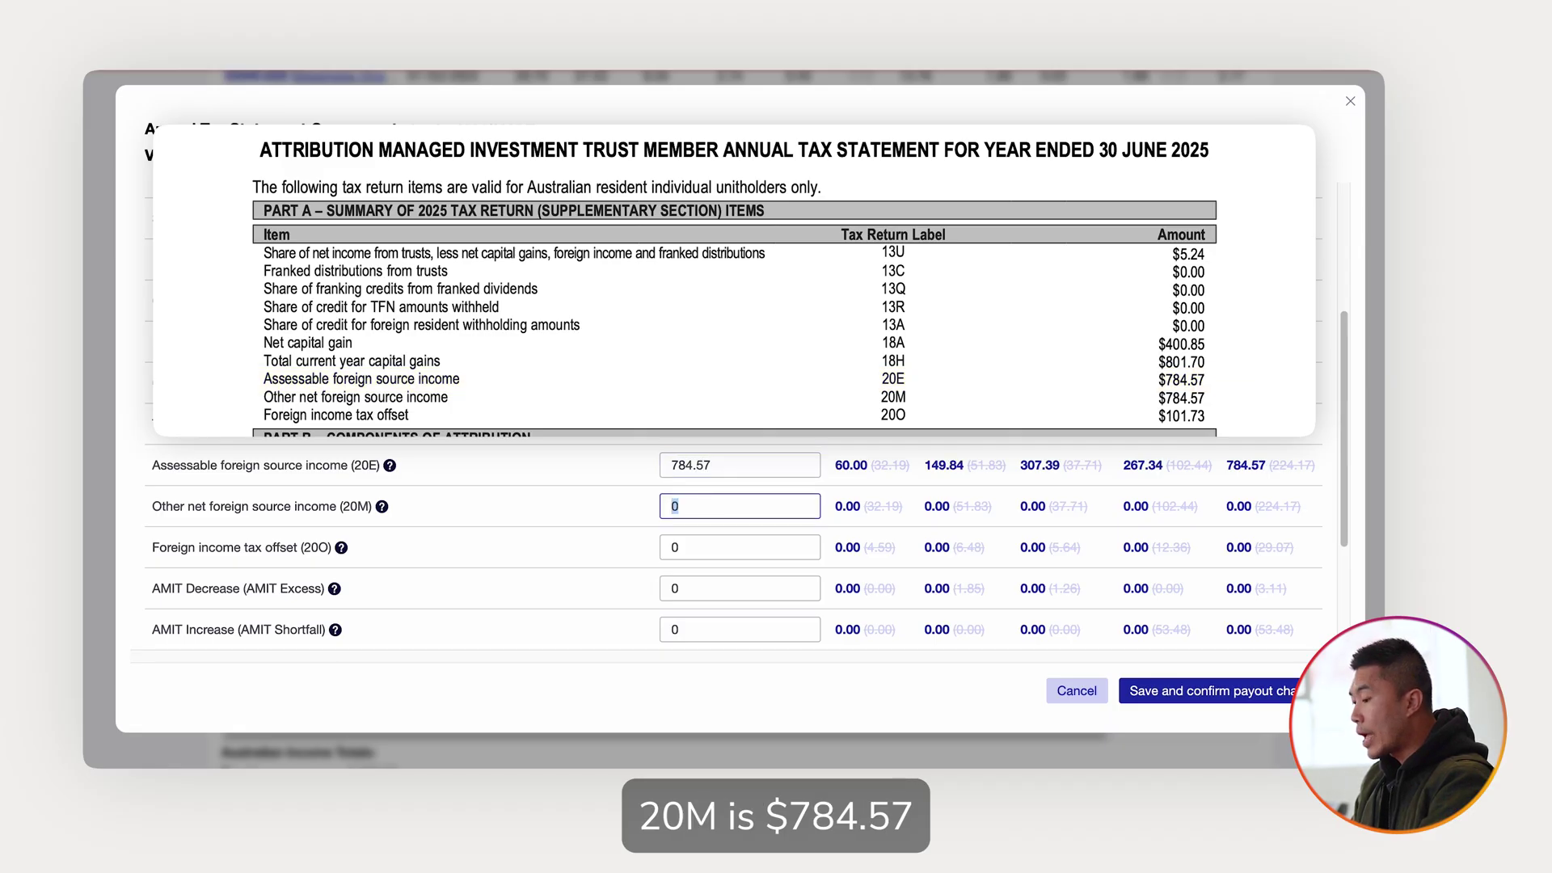
text(784)
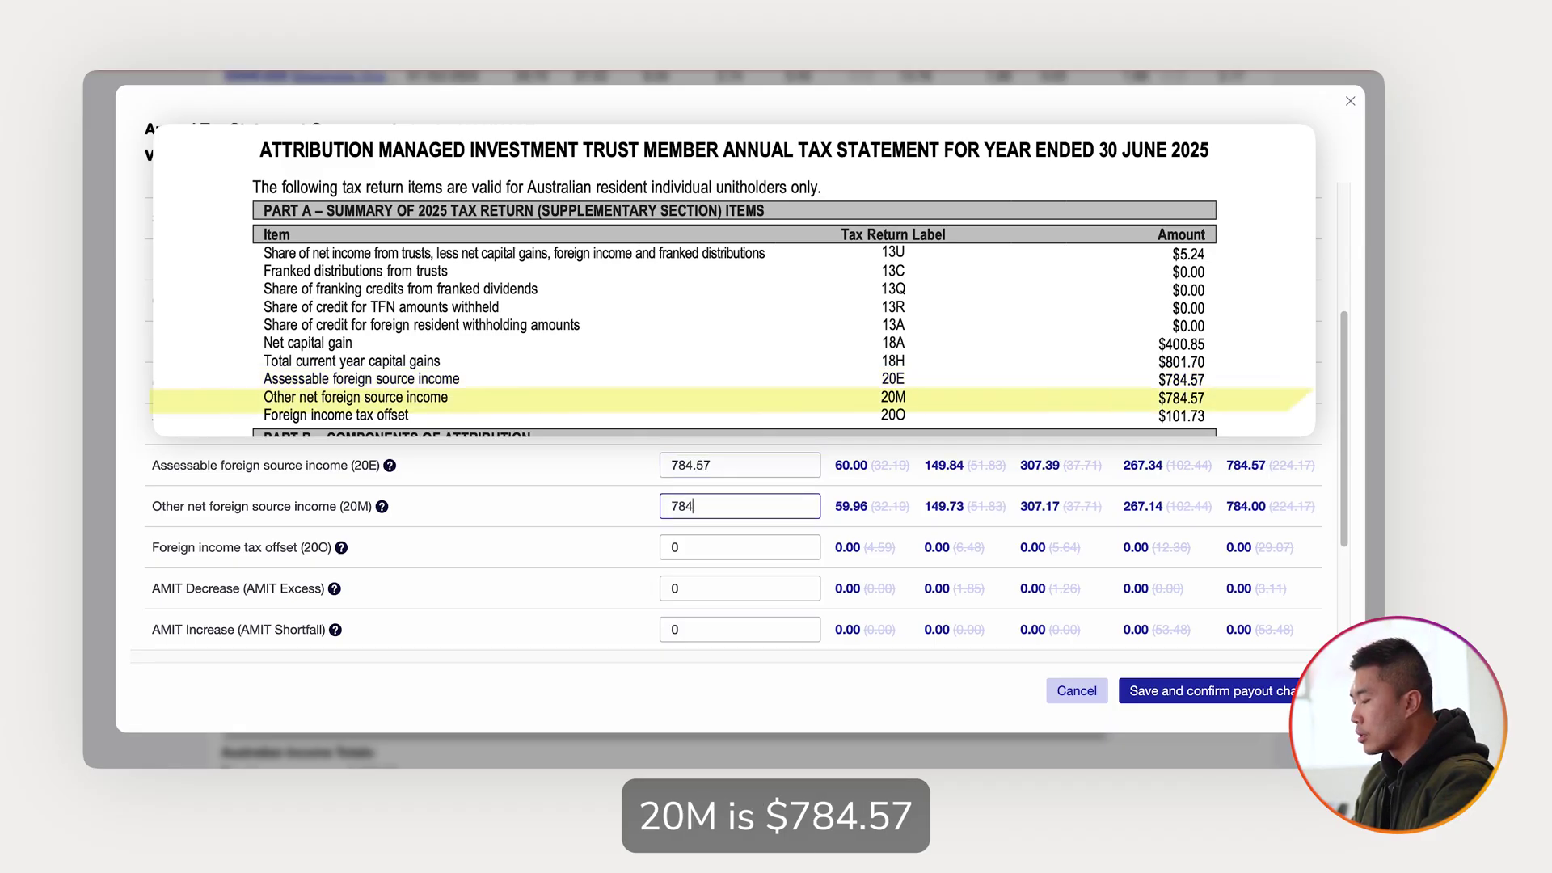
text(.57)
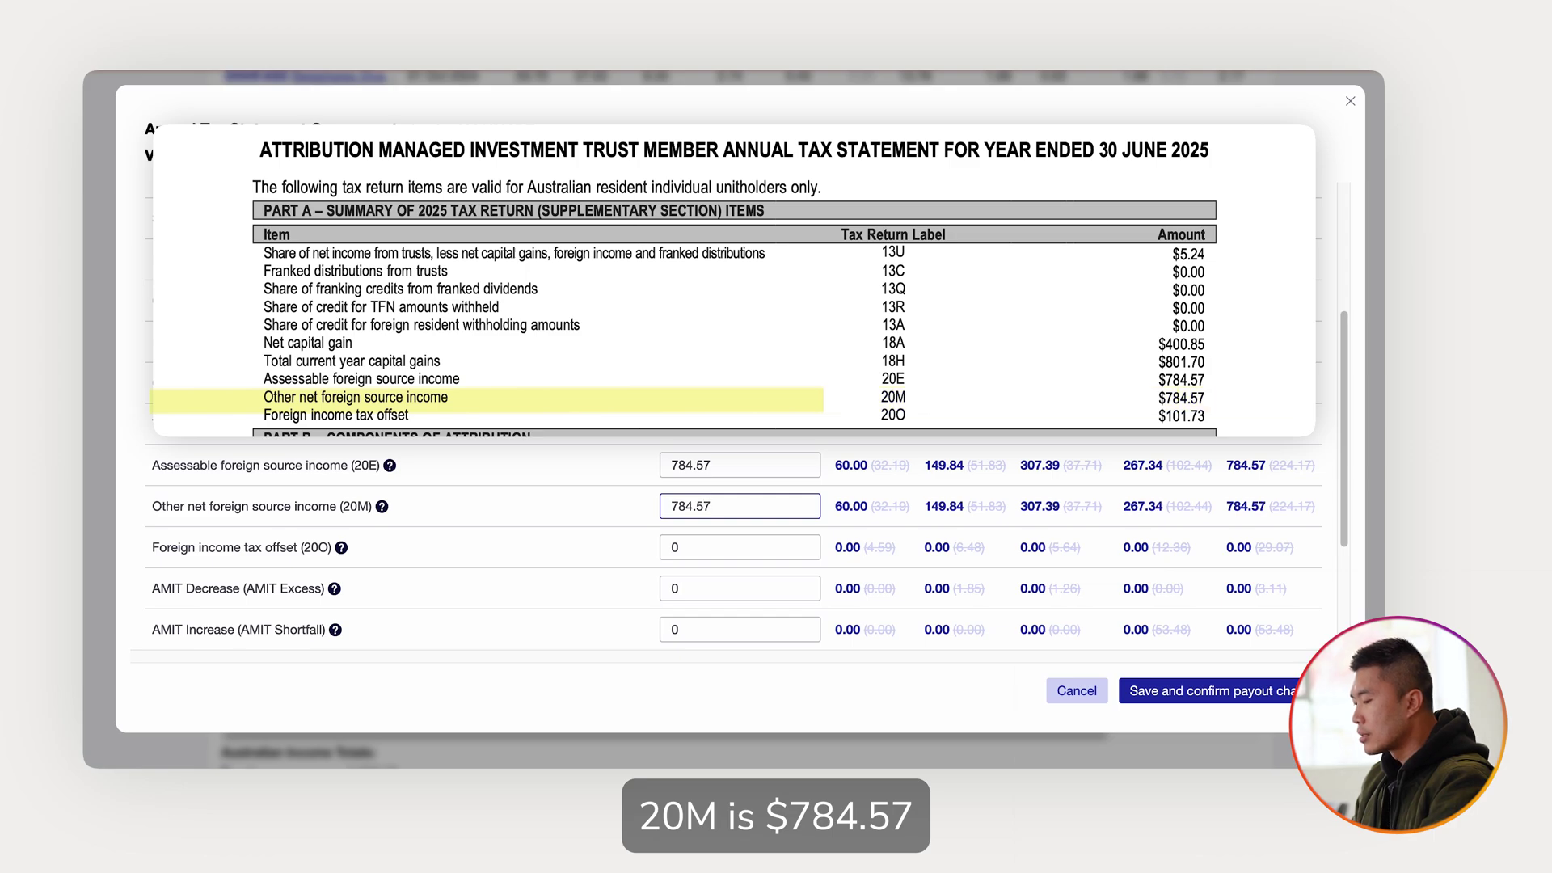
key(Tab)
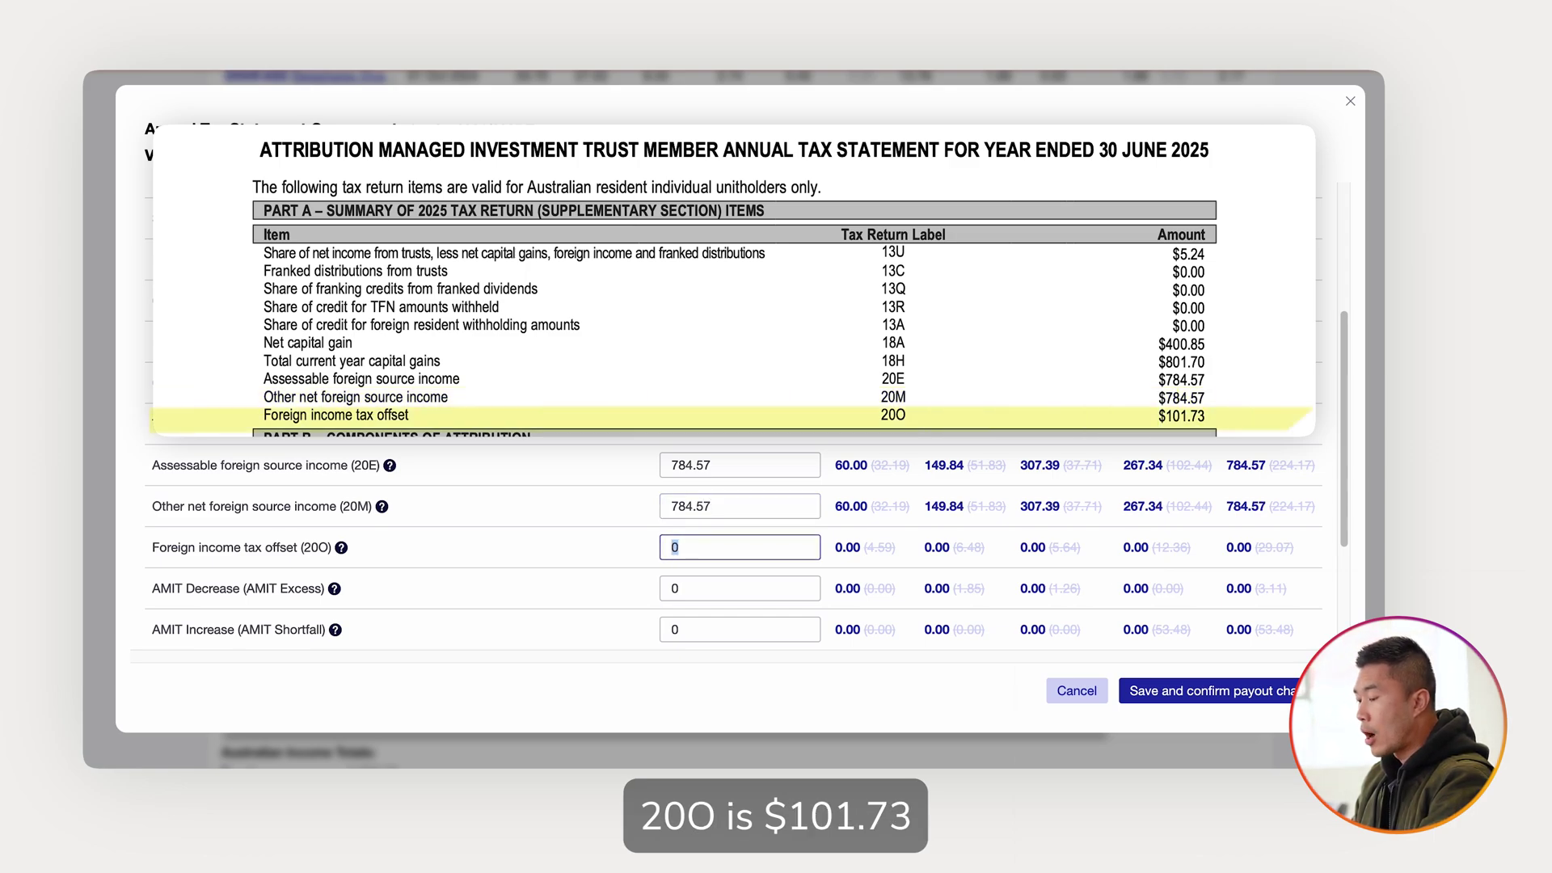
text(101.73)
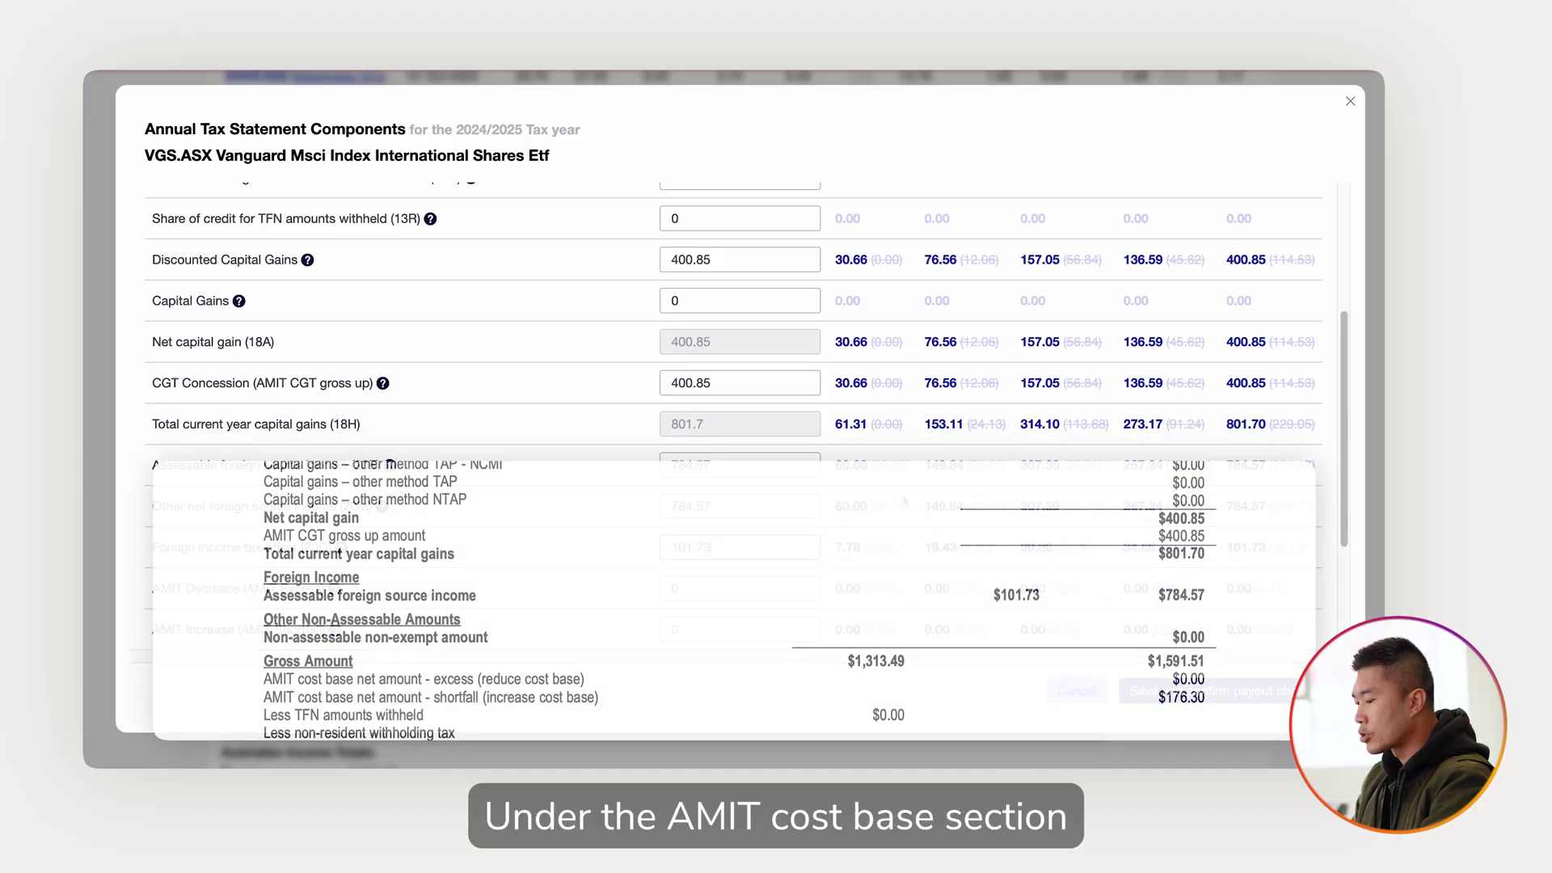
Step: Enter VGS's 176.30 AMIT shortfall, bringing its net amount to 1,313.49
scroll(903, 501, down, 1)
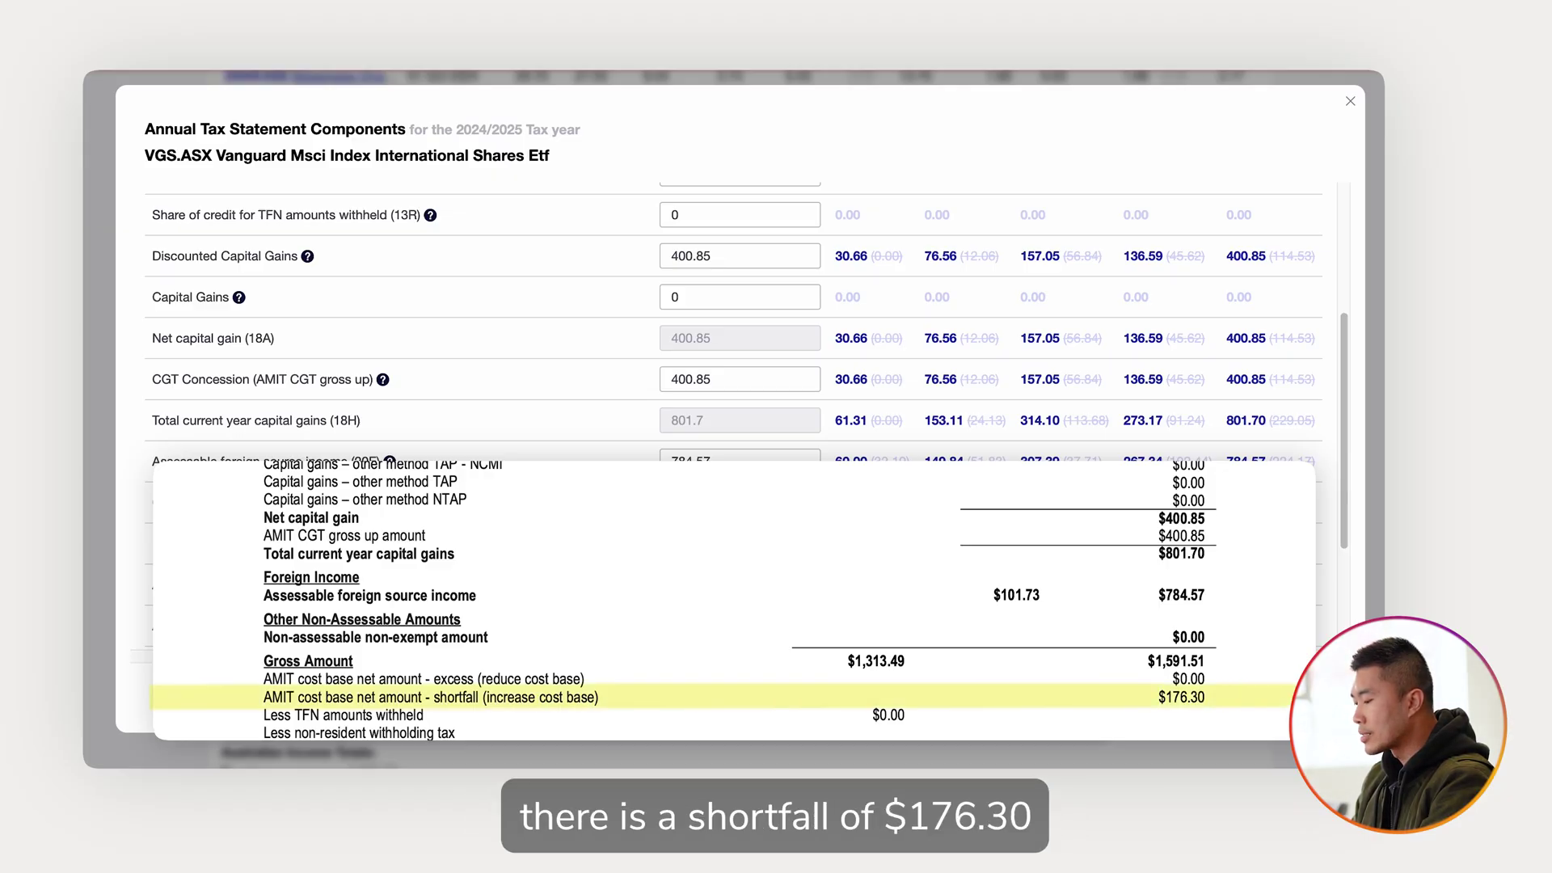
scroll(763, 485, down, 3)
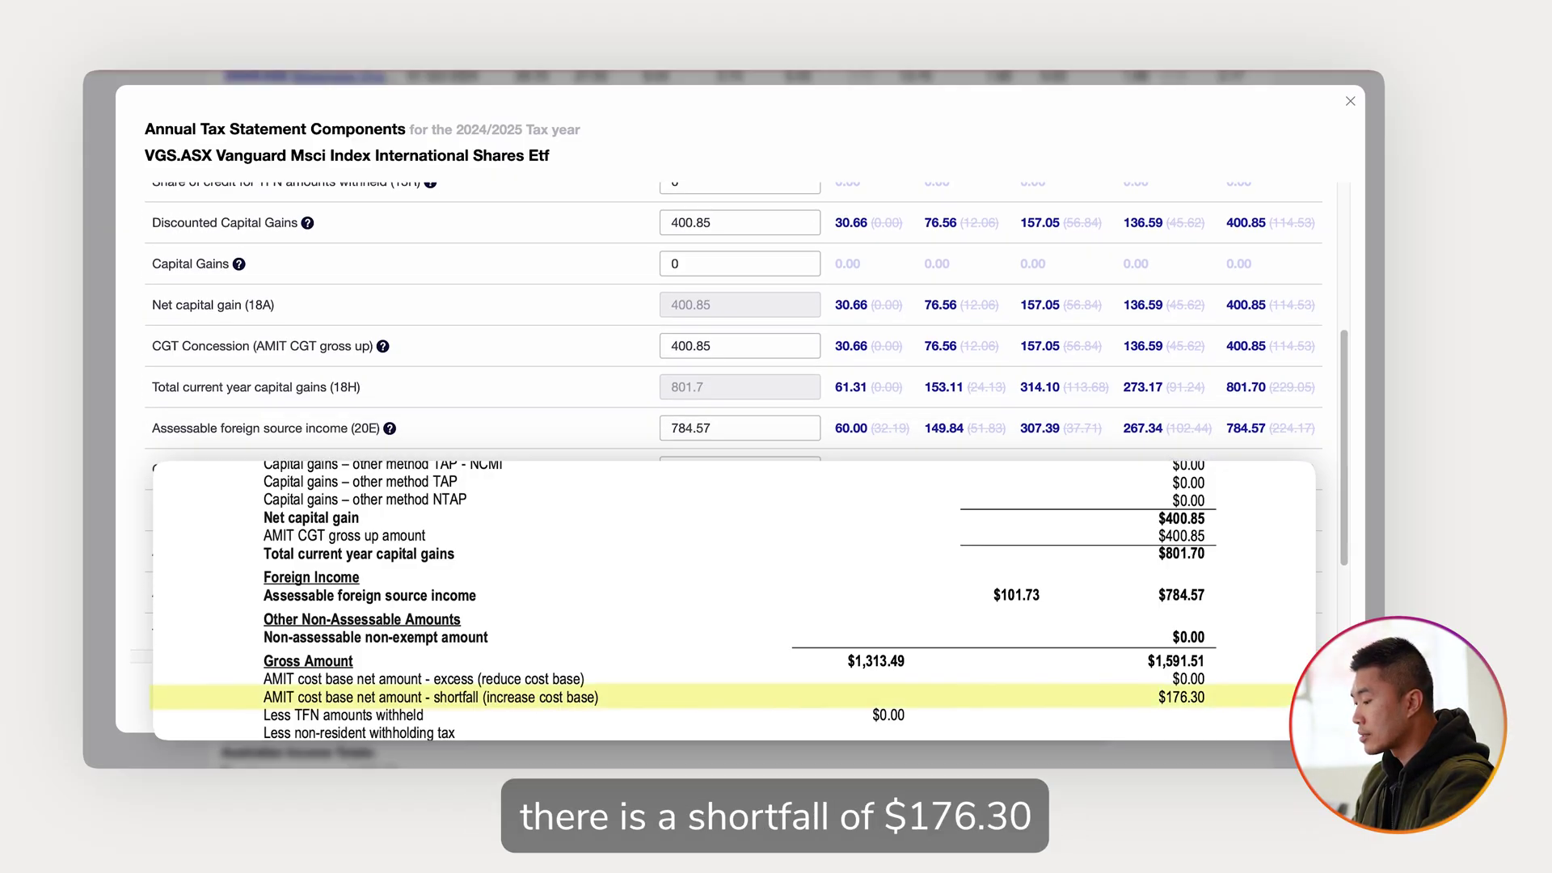
click(762, 507)
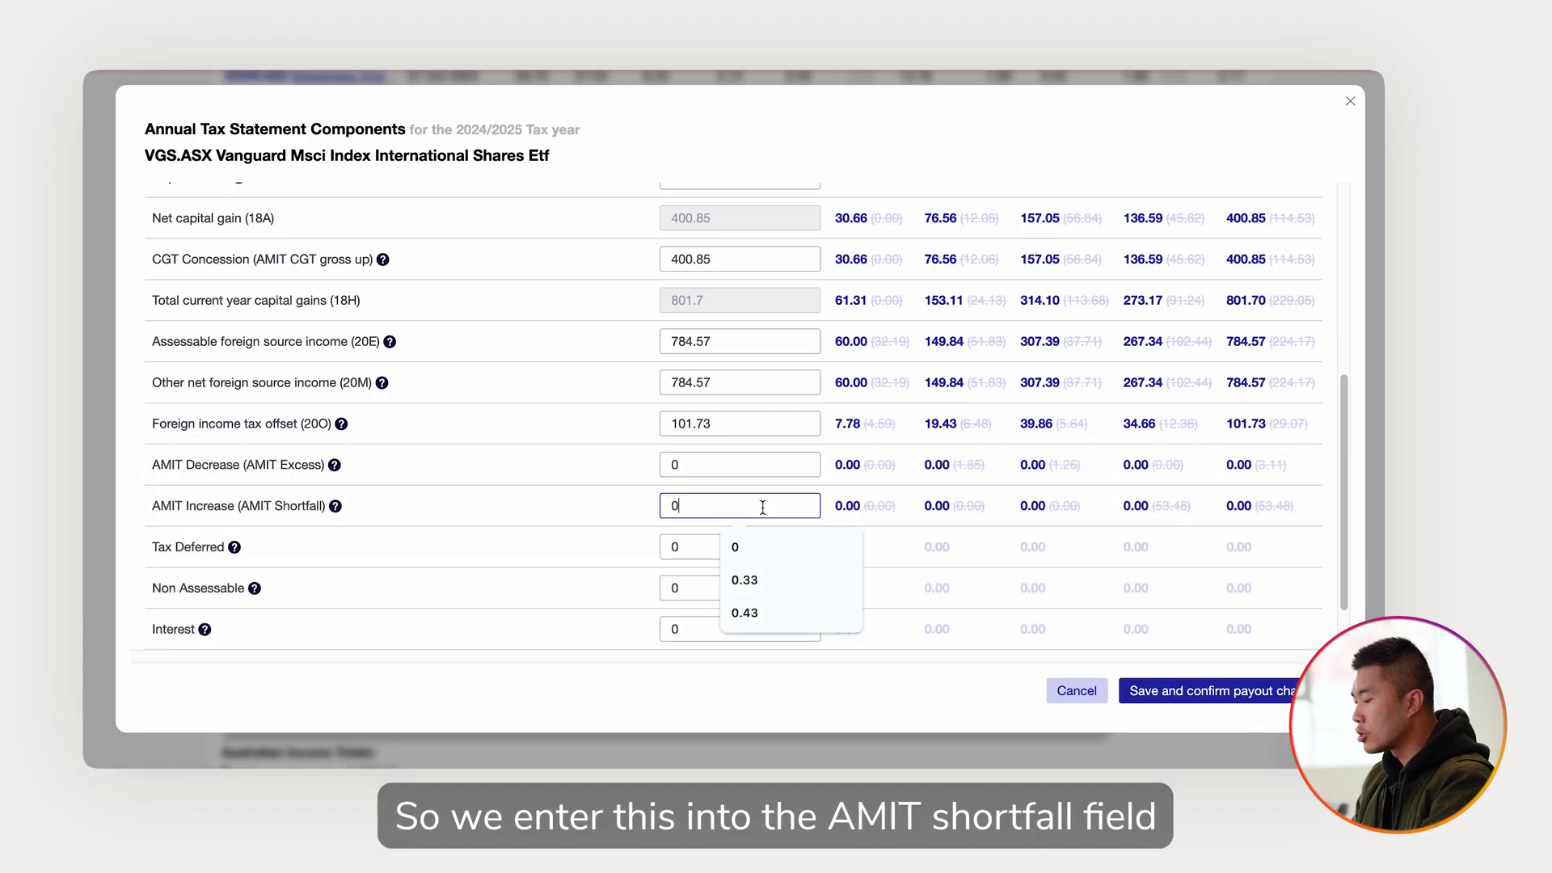
key(BackSpace)
text(1)
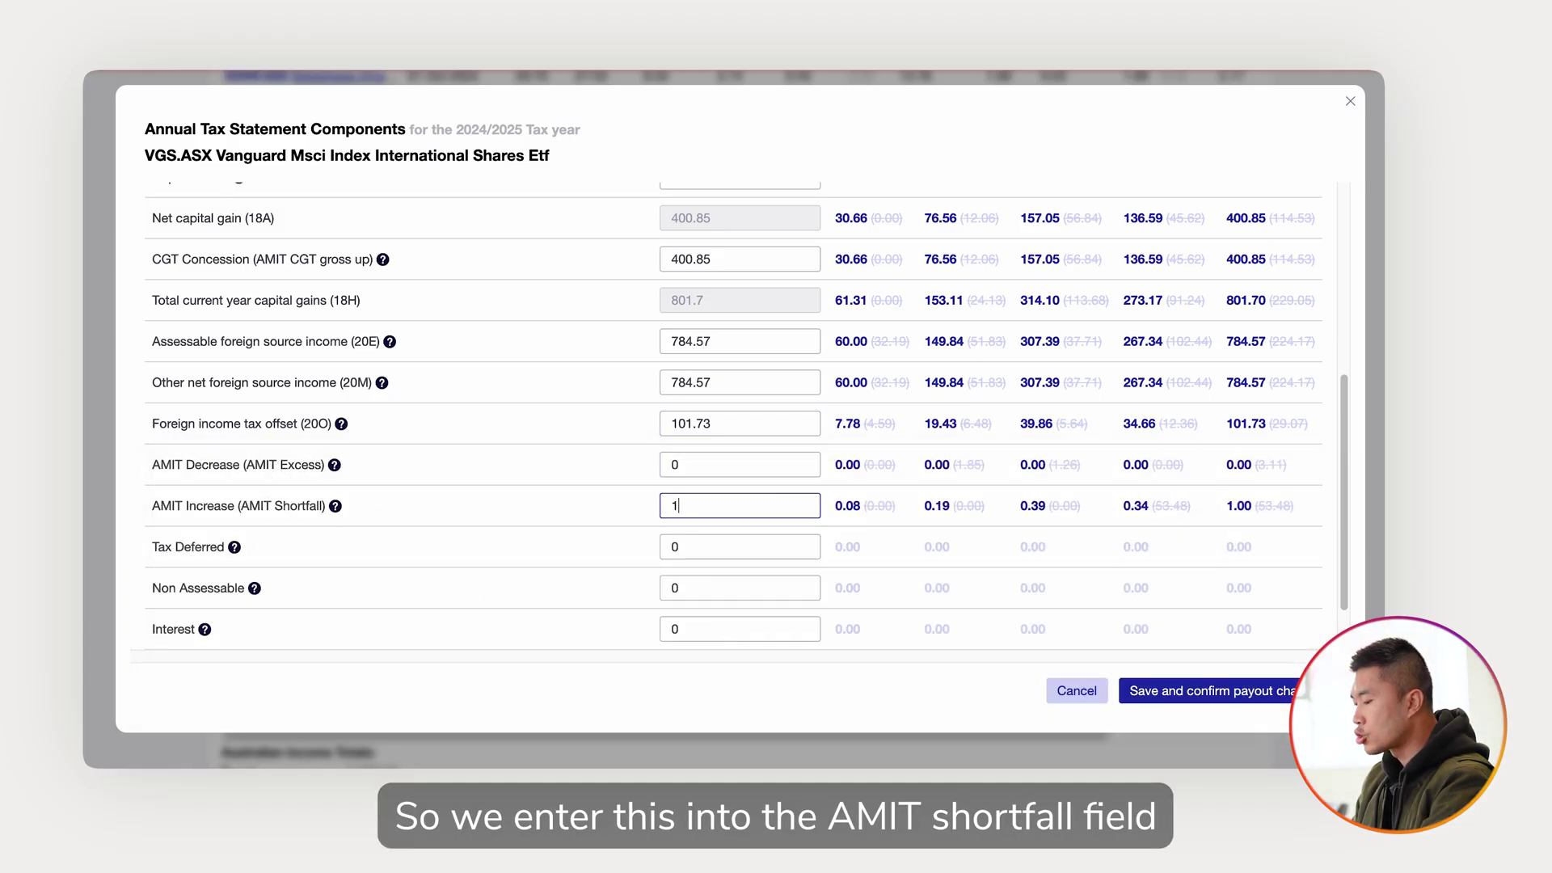
text(76.30)
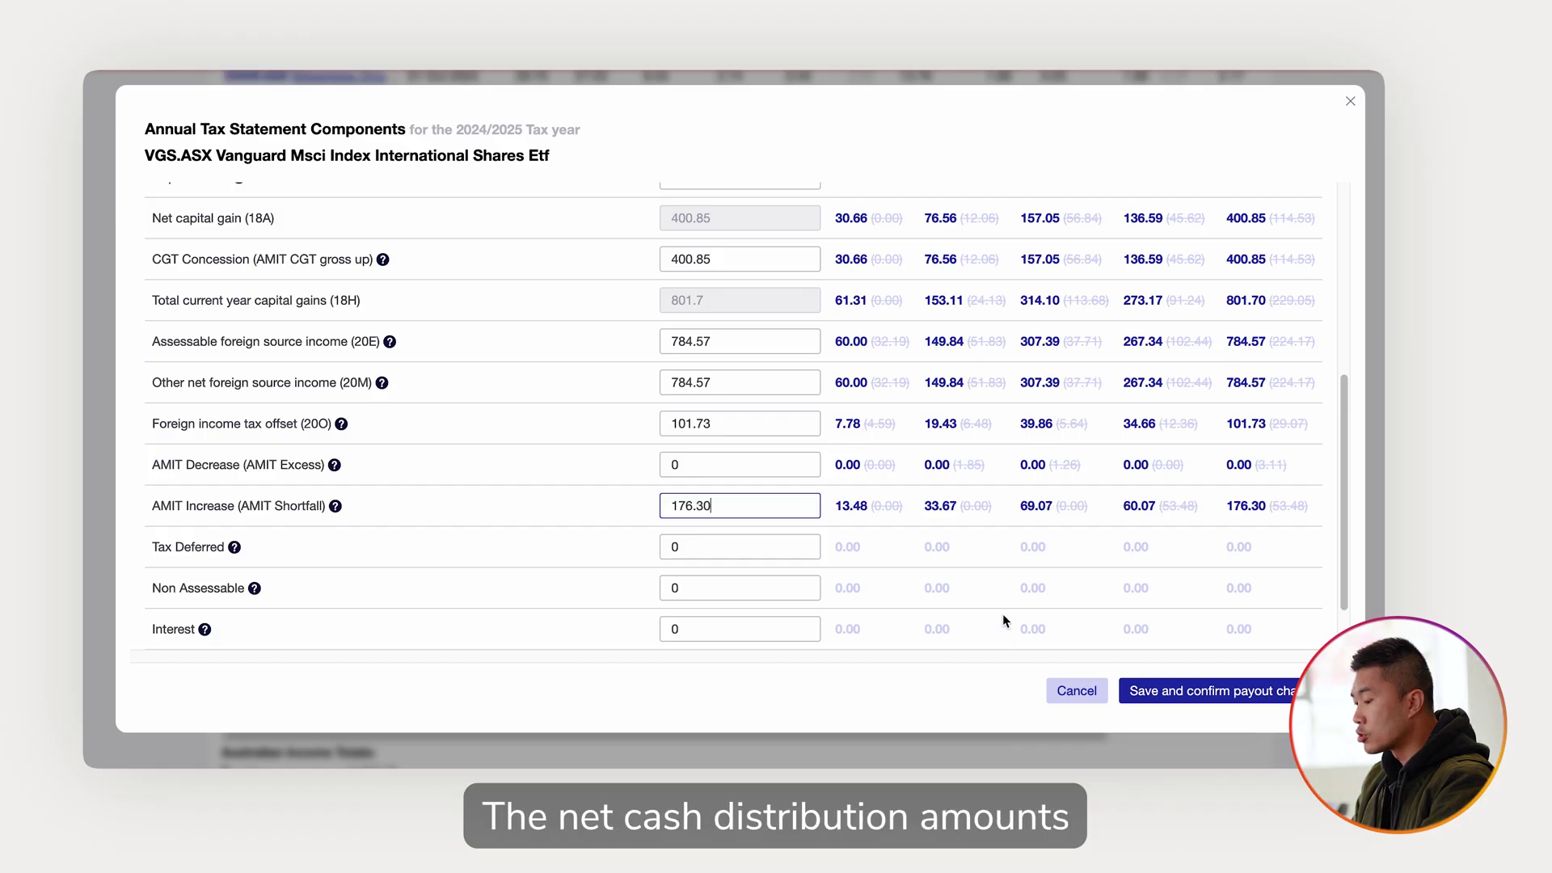
scroll(920, 597, down, 1)
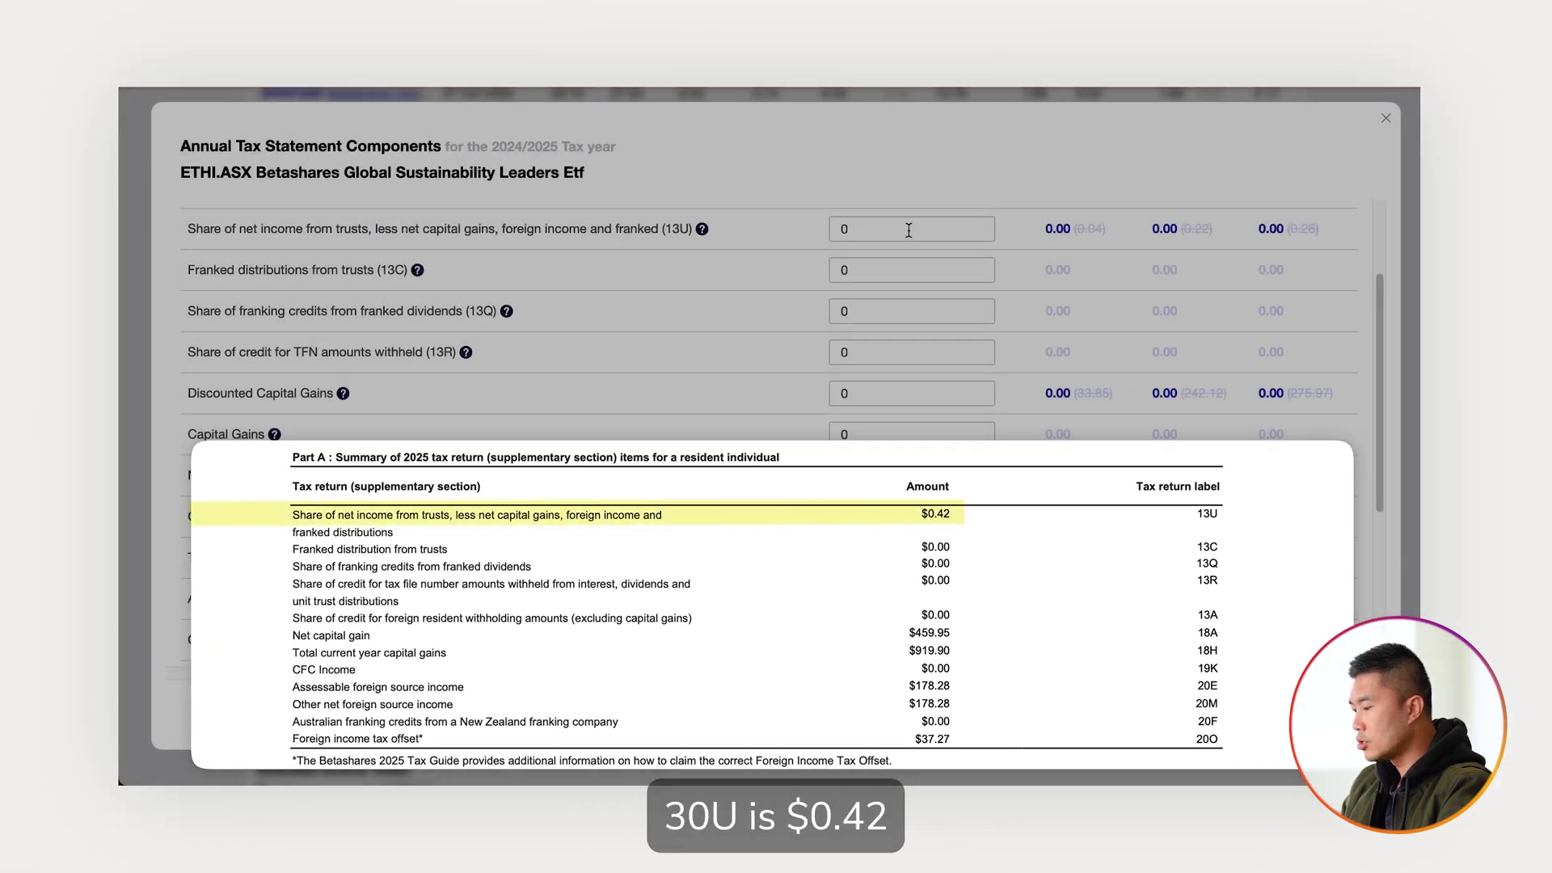
Step: Set ETHI.ASX's 13U net income share to 0.42
click(908, 231)
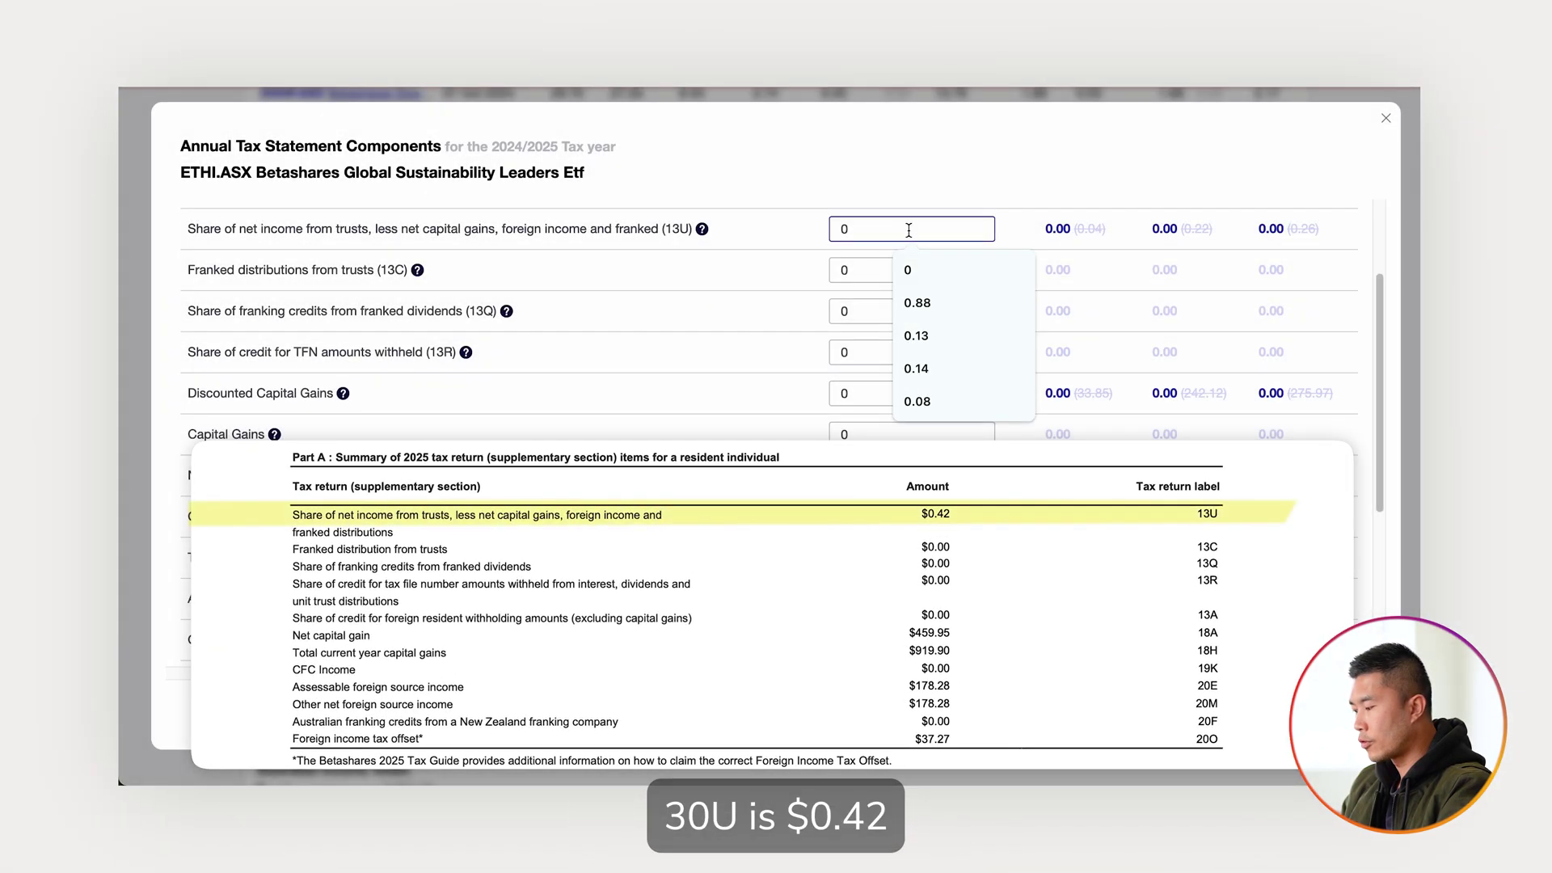
text(.42)
click(965, 185)
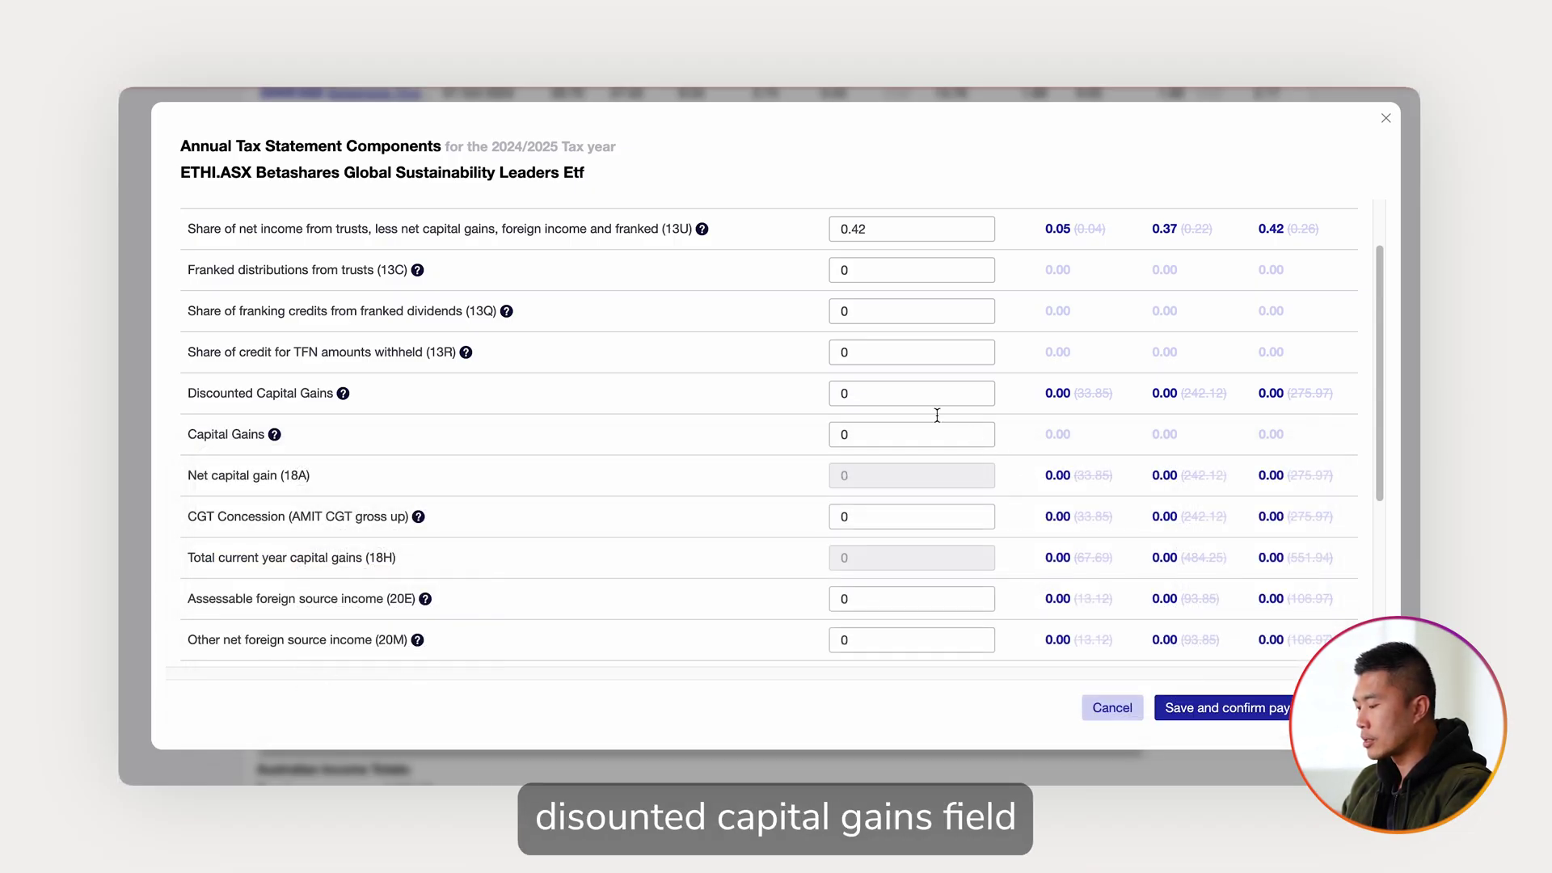
Step: Change ETHI's Discounted Capital Gains from 0 to 459.95
click(911, 399)
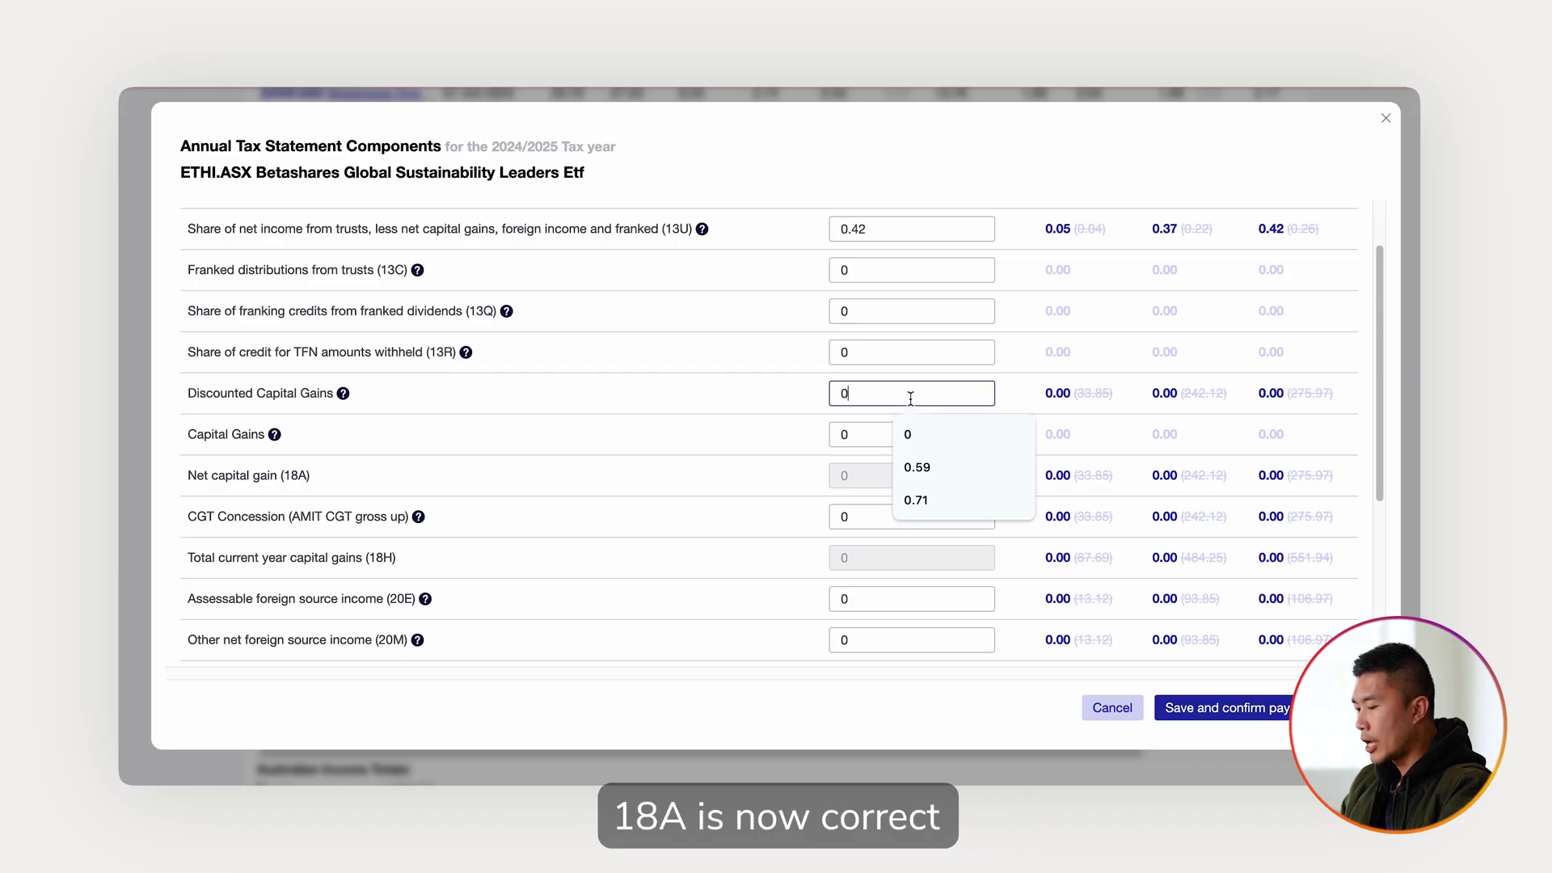
key(BackSpace)
text(459.)
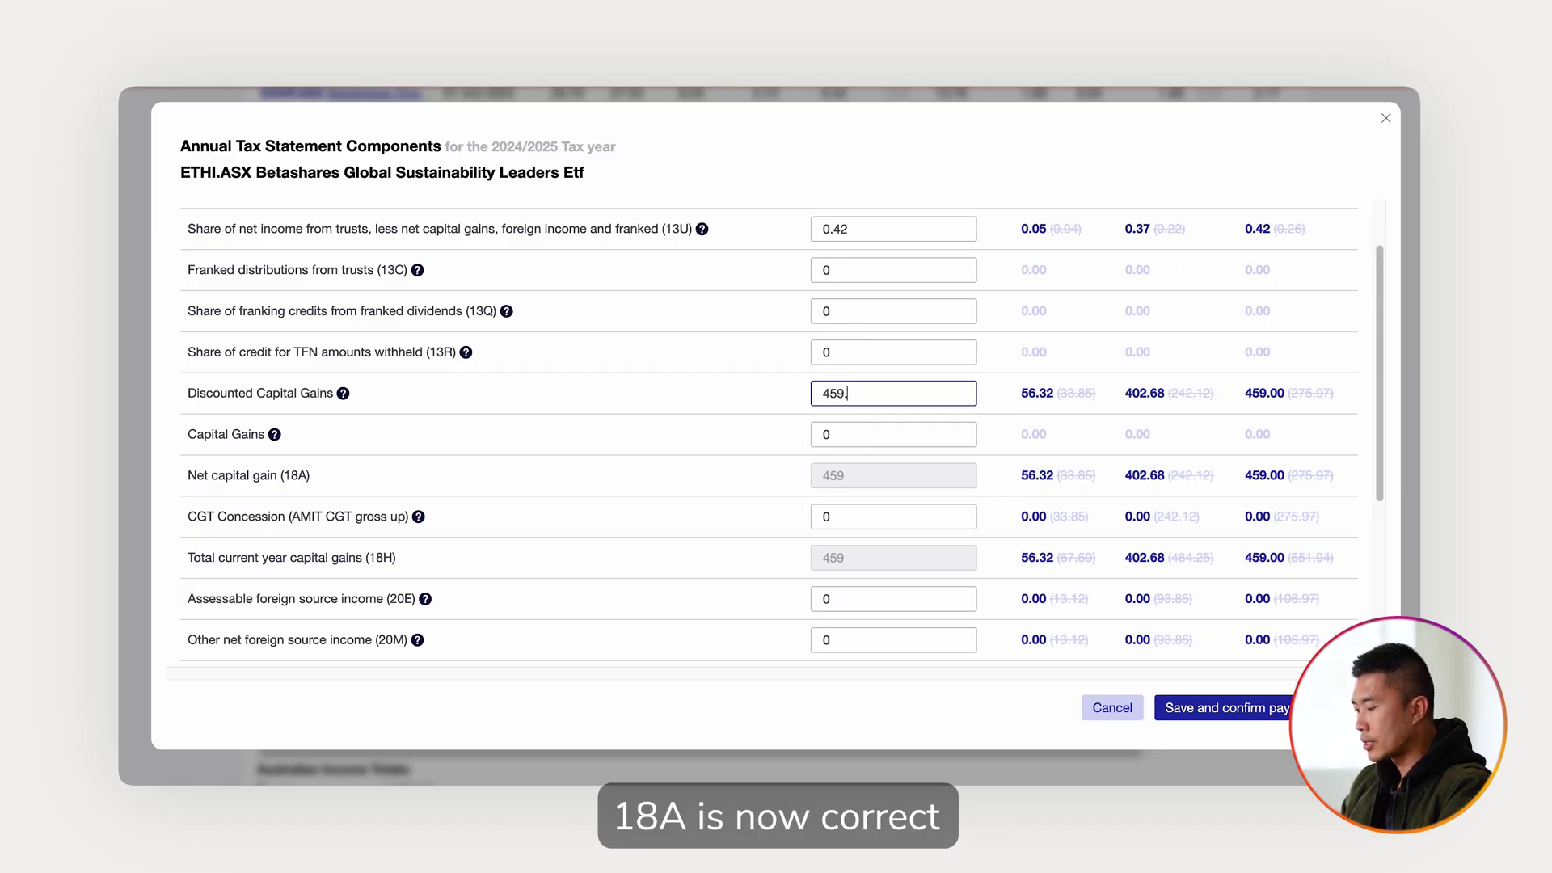
text(95)
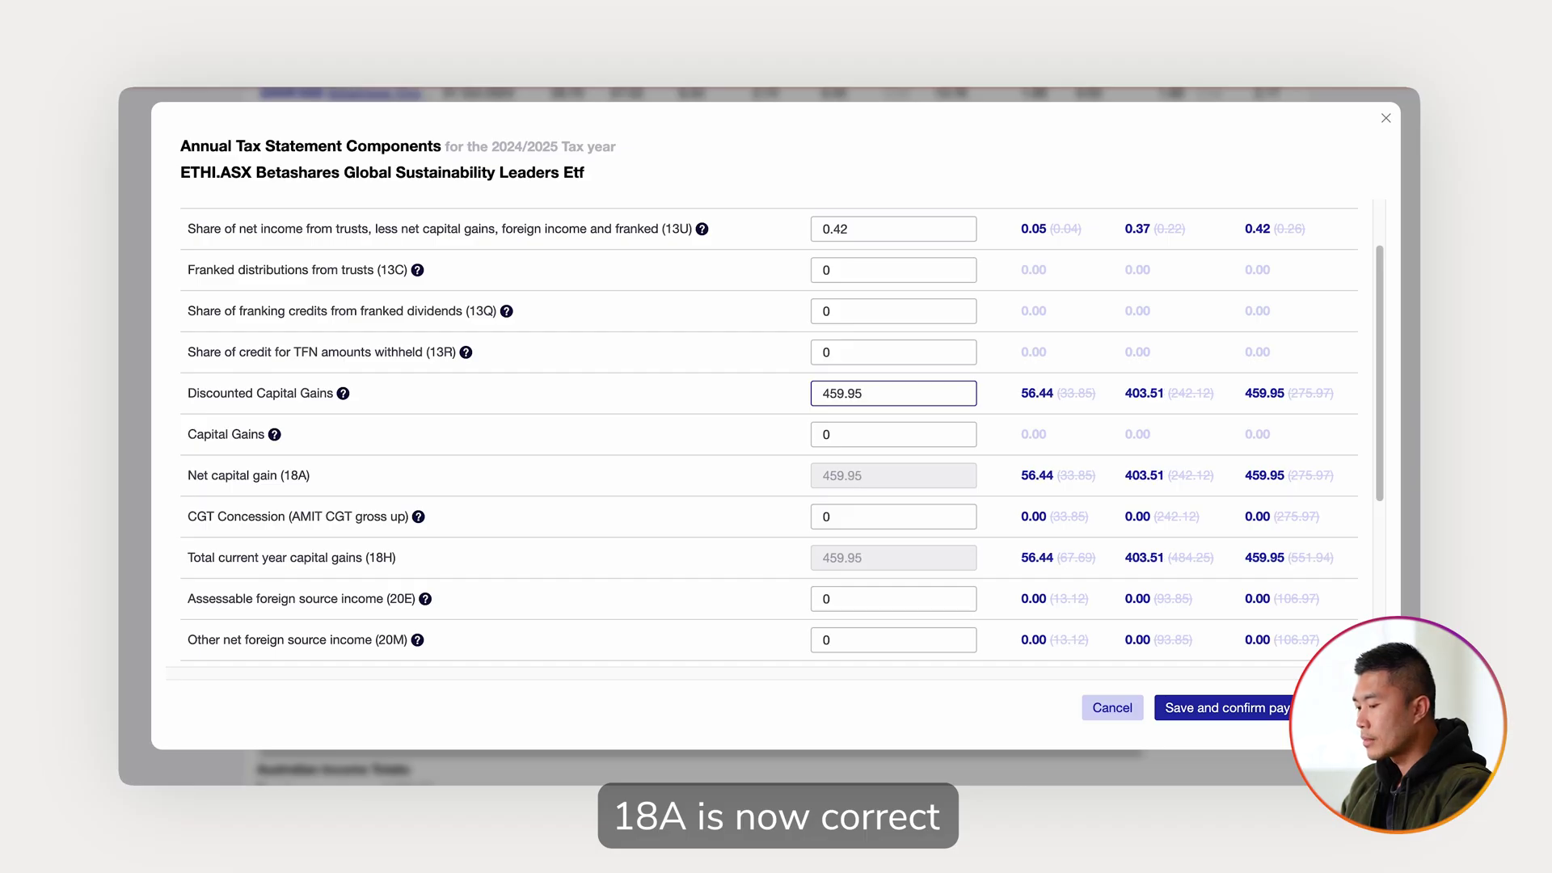
click(1007, 479)
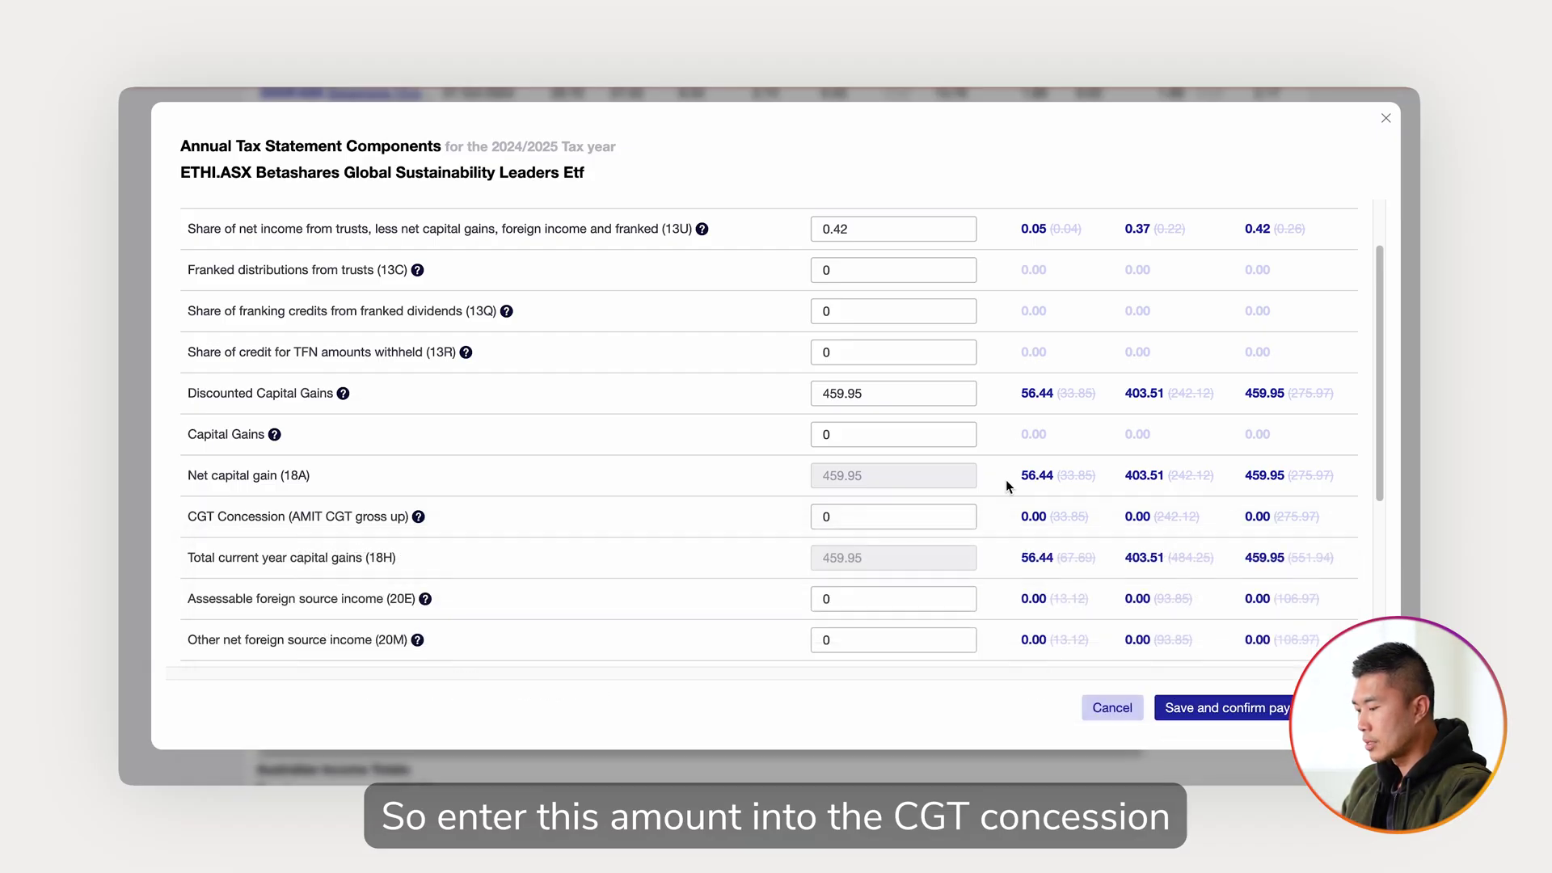
Step: Set the CGT Concession (AMIT CGT gross up) to 459.95, bringing 18H to 919.9
click(882, 522)
key(BackSpace)
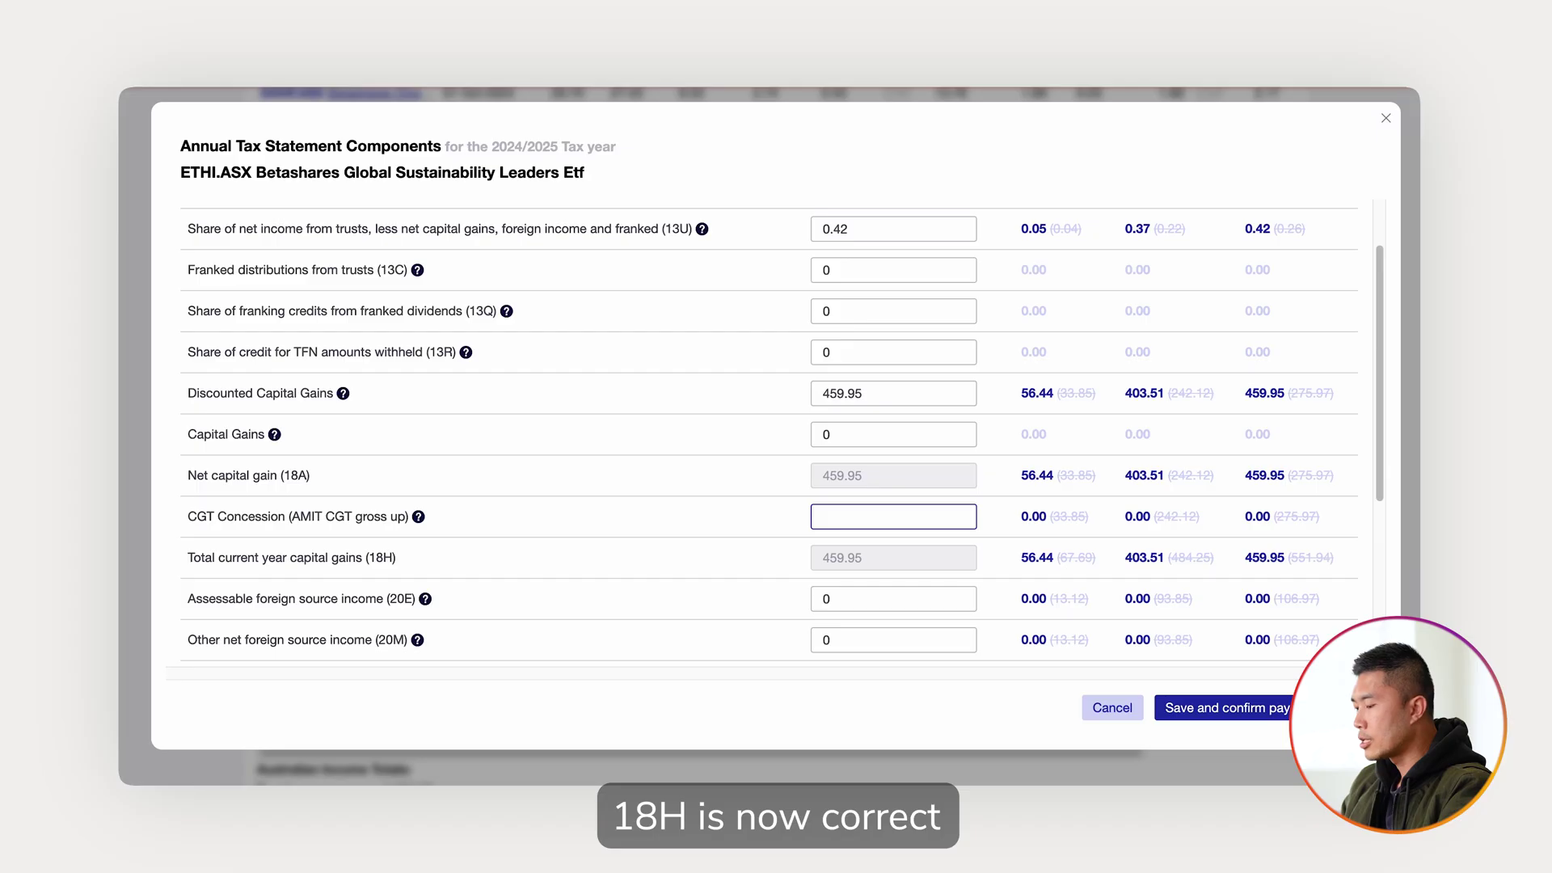
text(459.95)
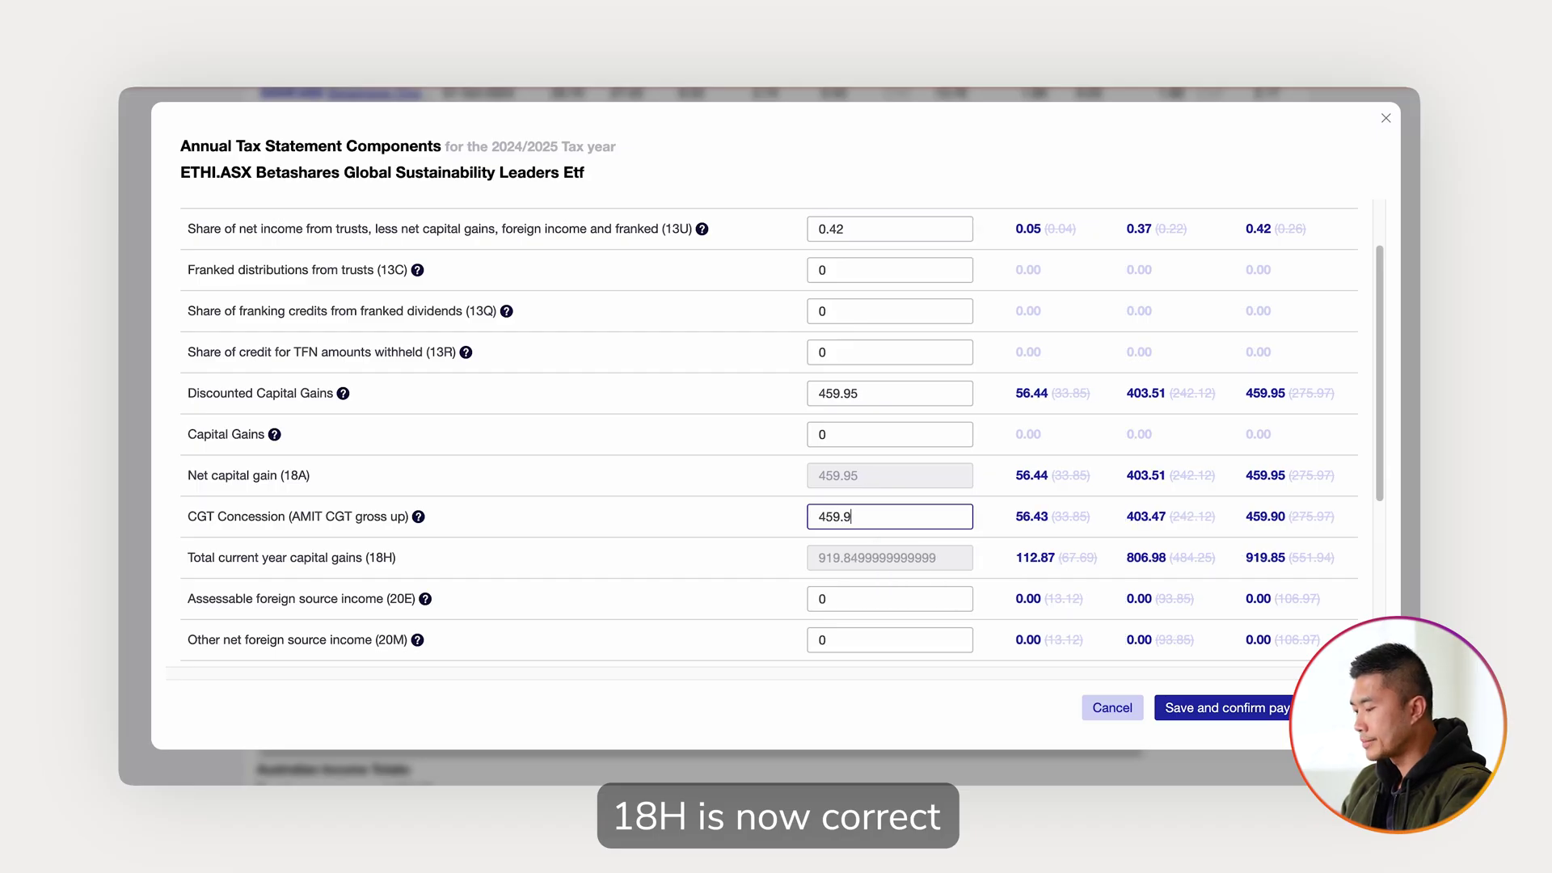
click(988, 556)
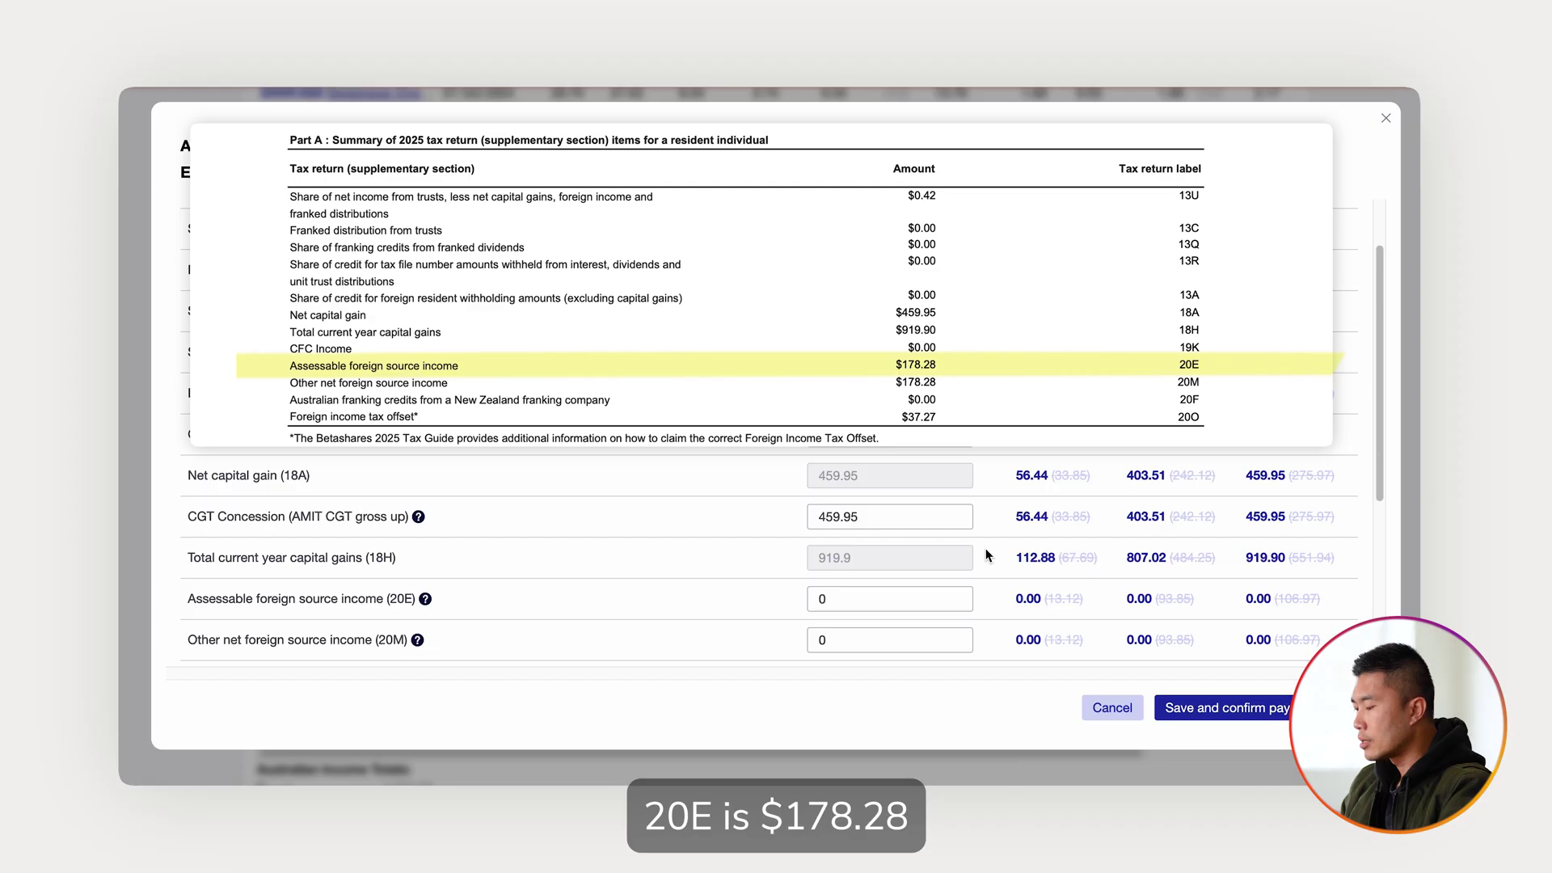
Step: Enter 178.28 as ETHI's assessable foreign source income (20E) and other net foreign source income (20M)
click(894, 597)
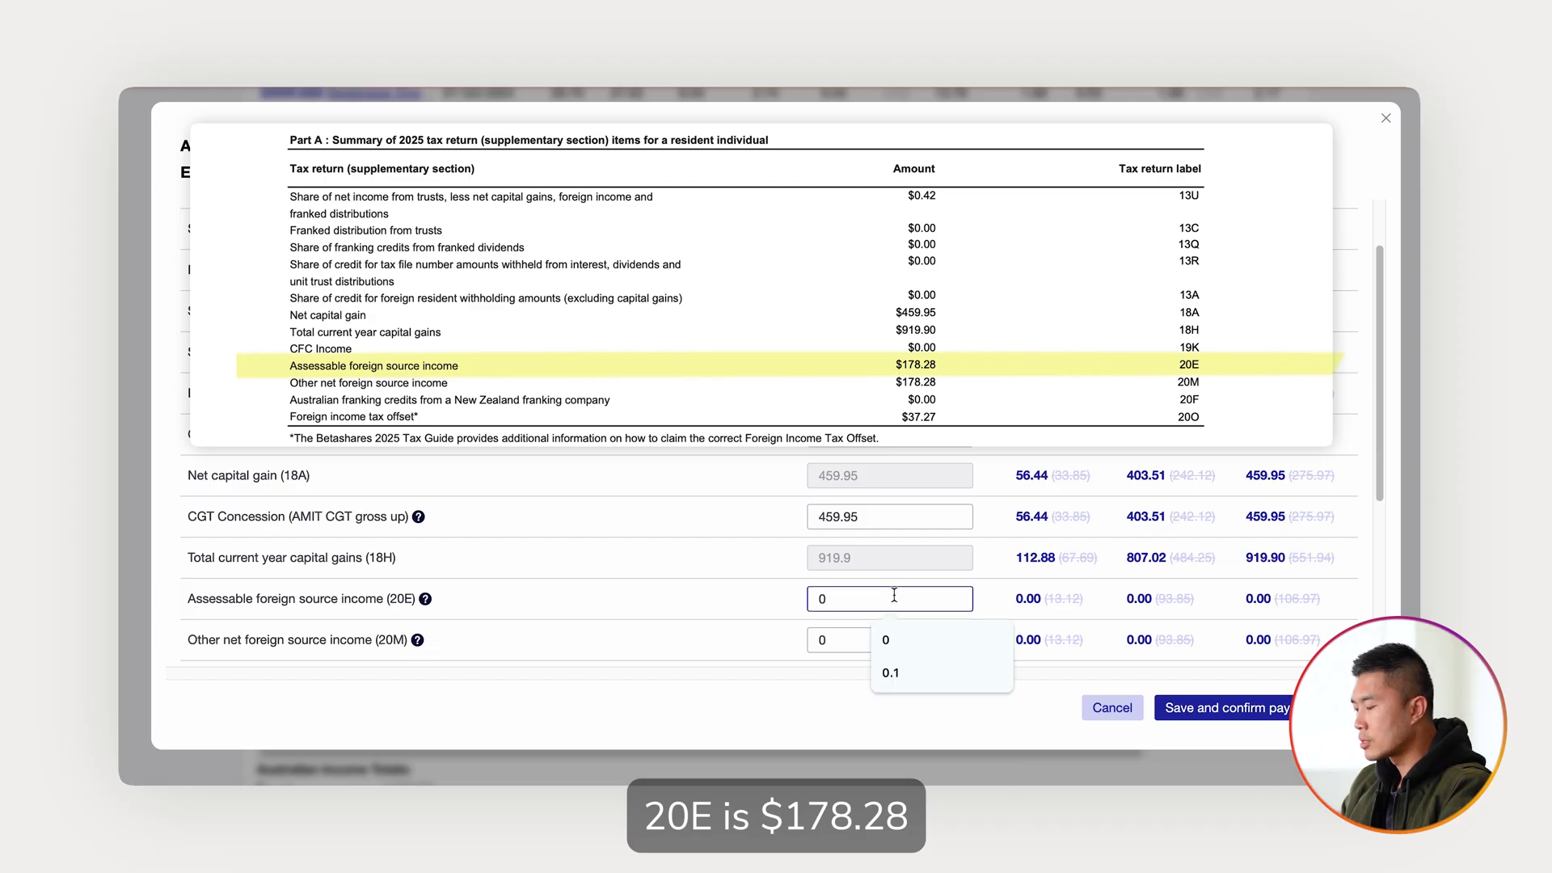
key(BackSpace)
text(178)
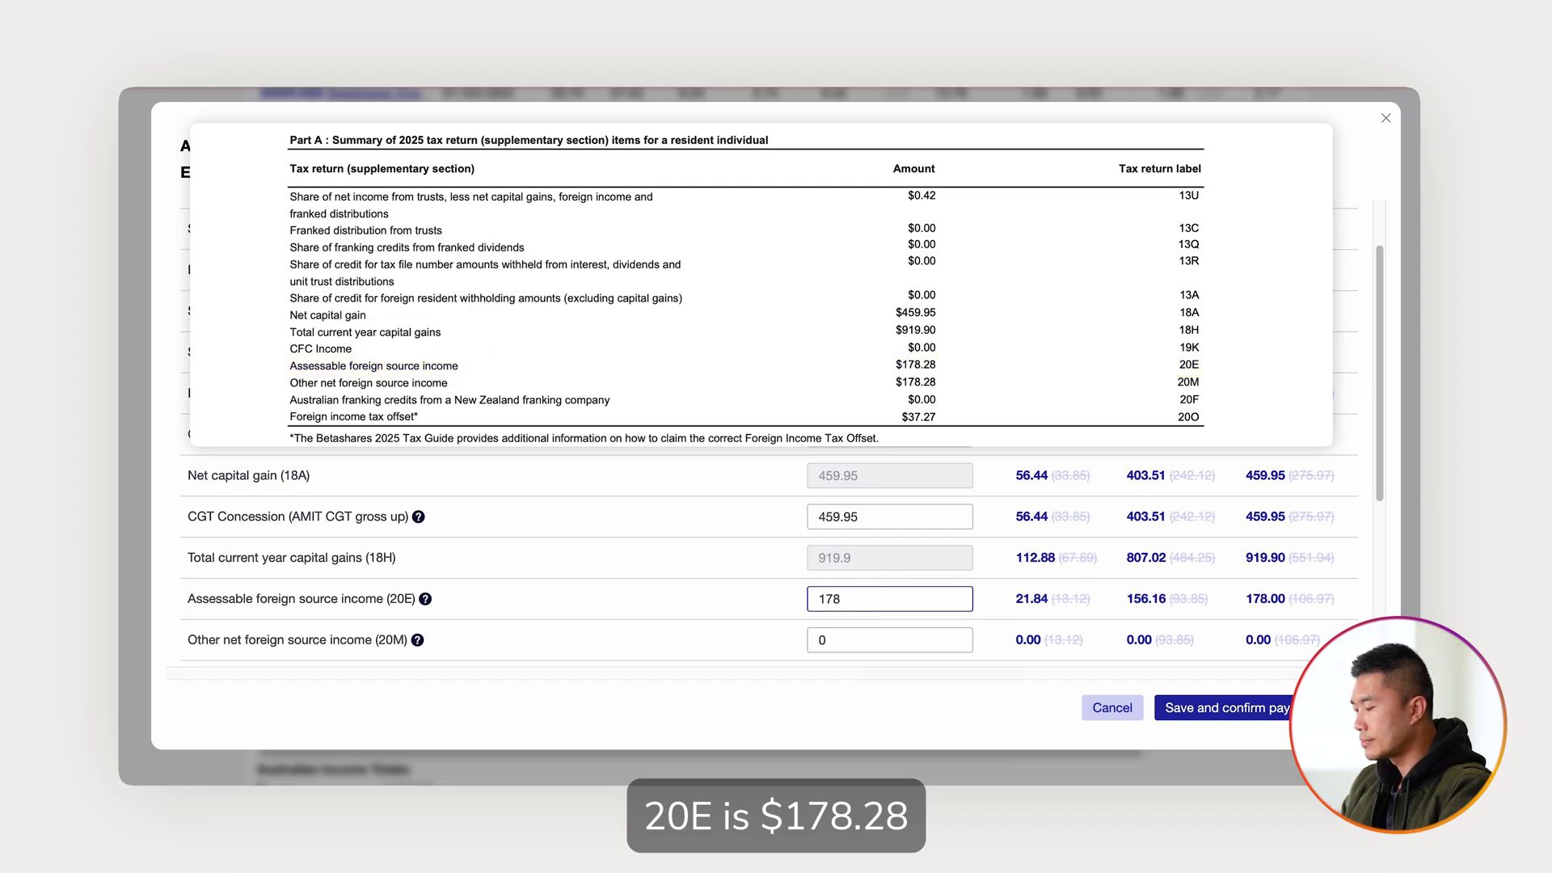
text(.28)
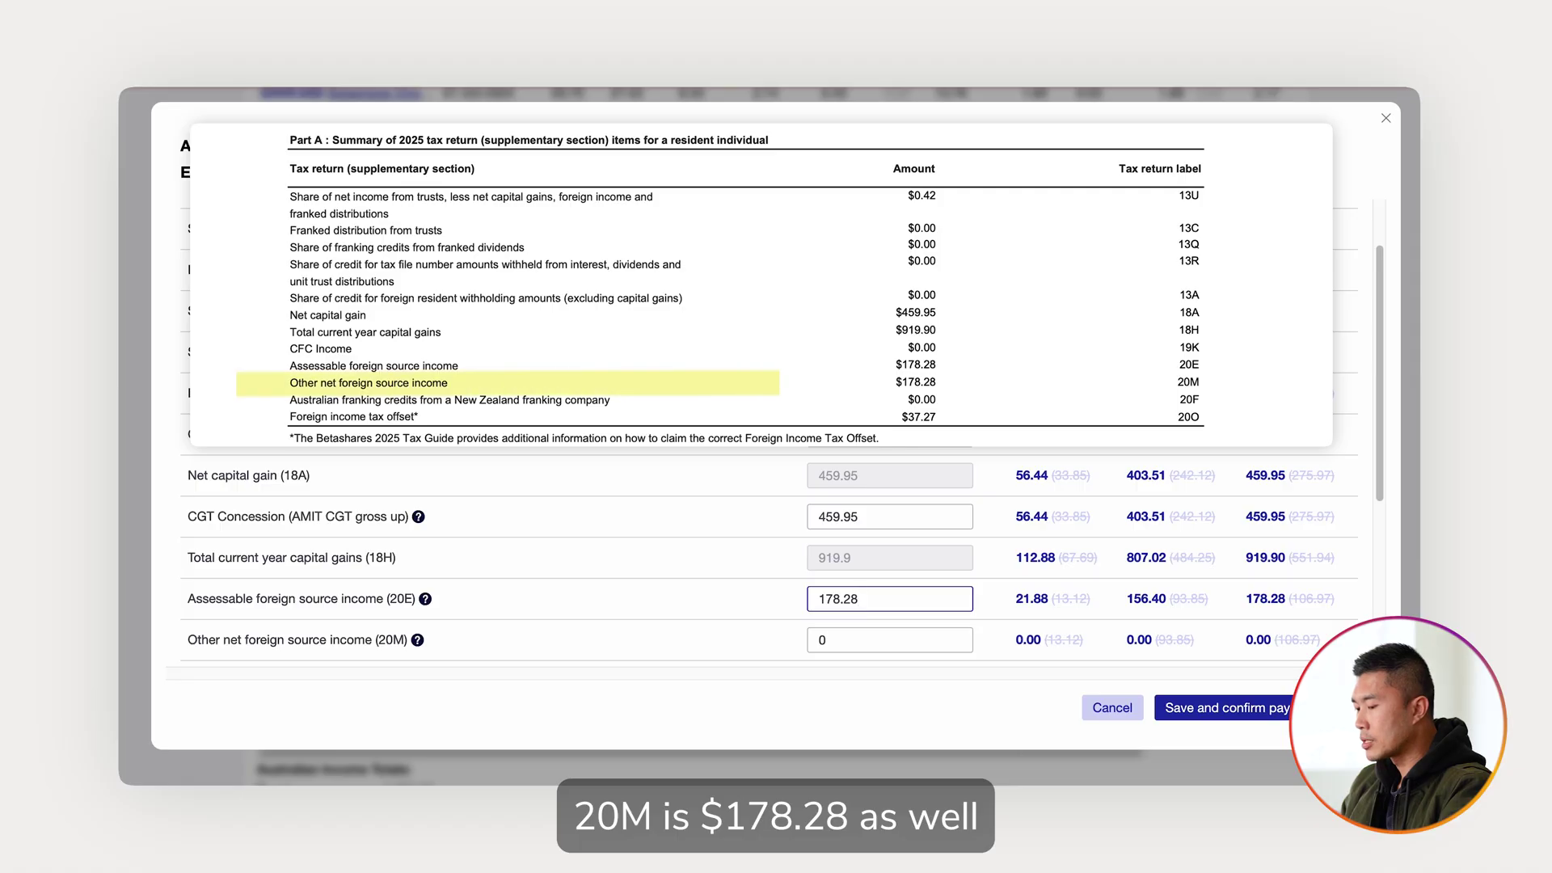
click(890, 639)
text(178)
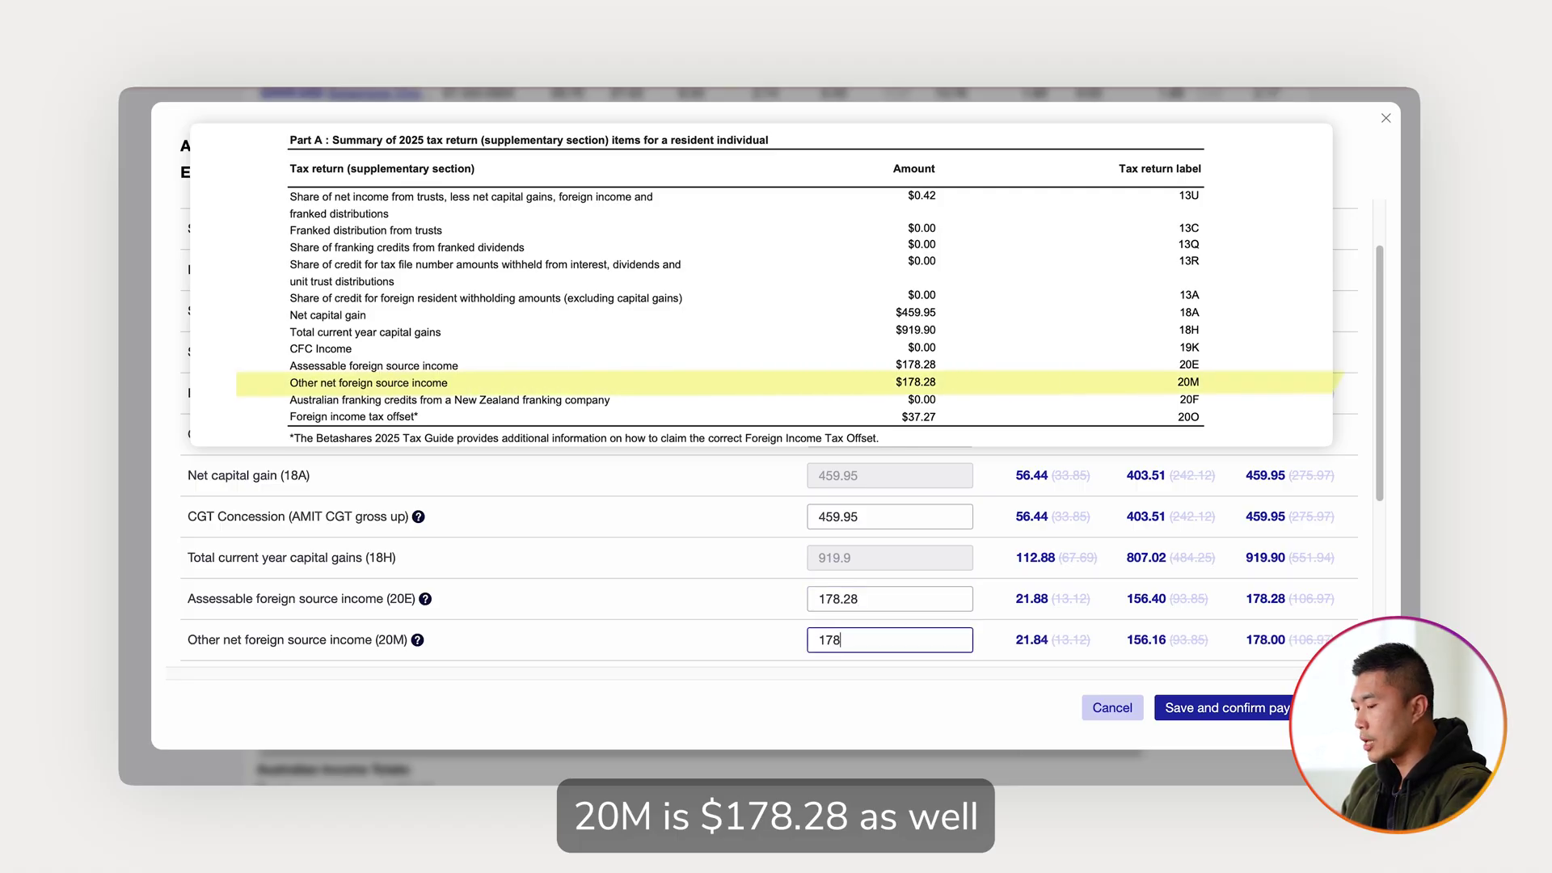
text(.28)
Step: Enter a foreign income tax offset (20O) of 37.27
scroll(768, 558, down, 3)
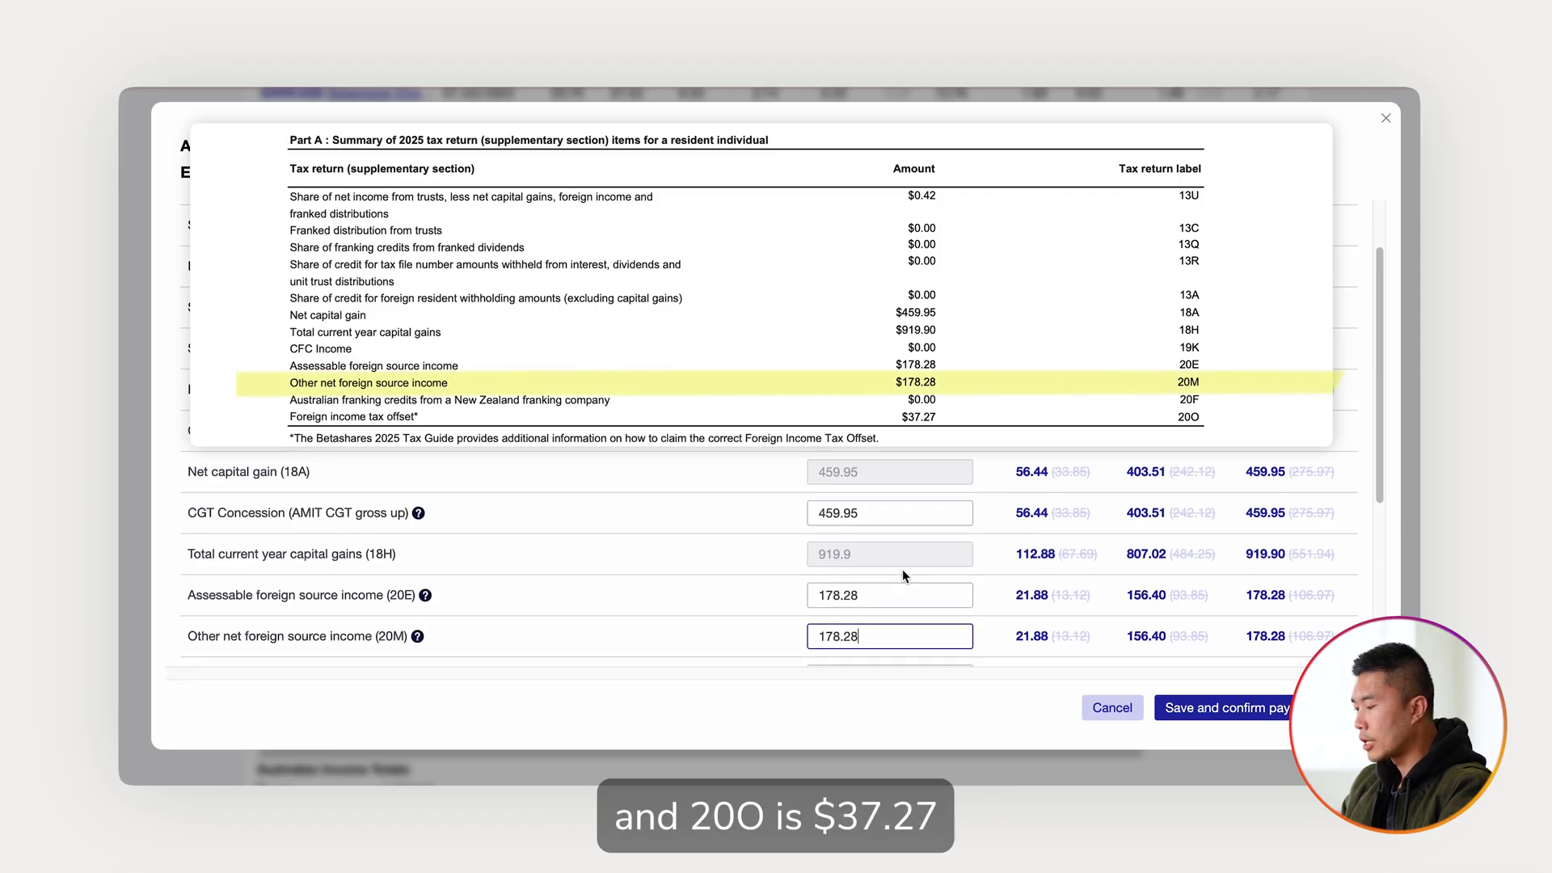
key(Tab)
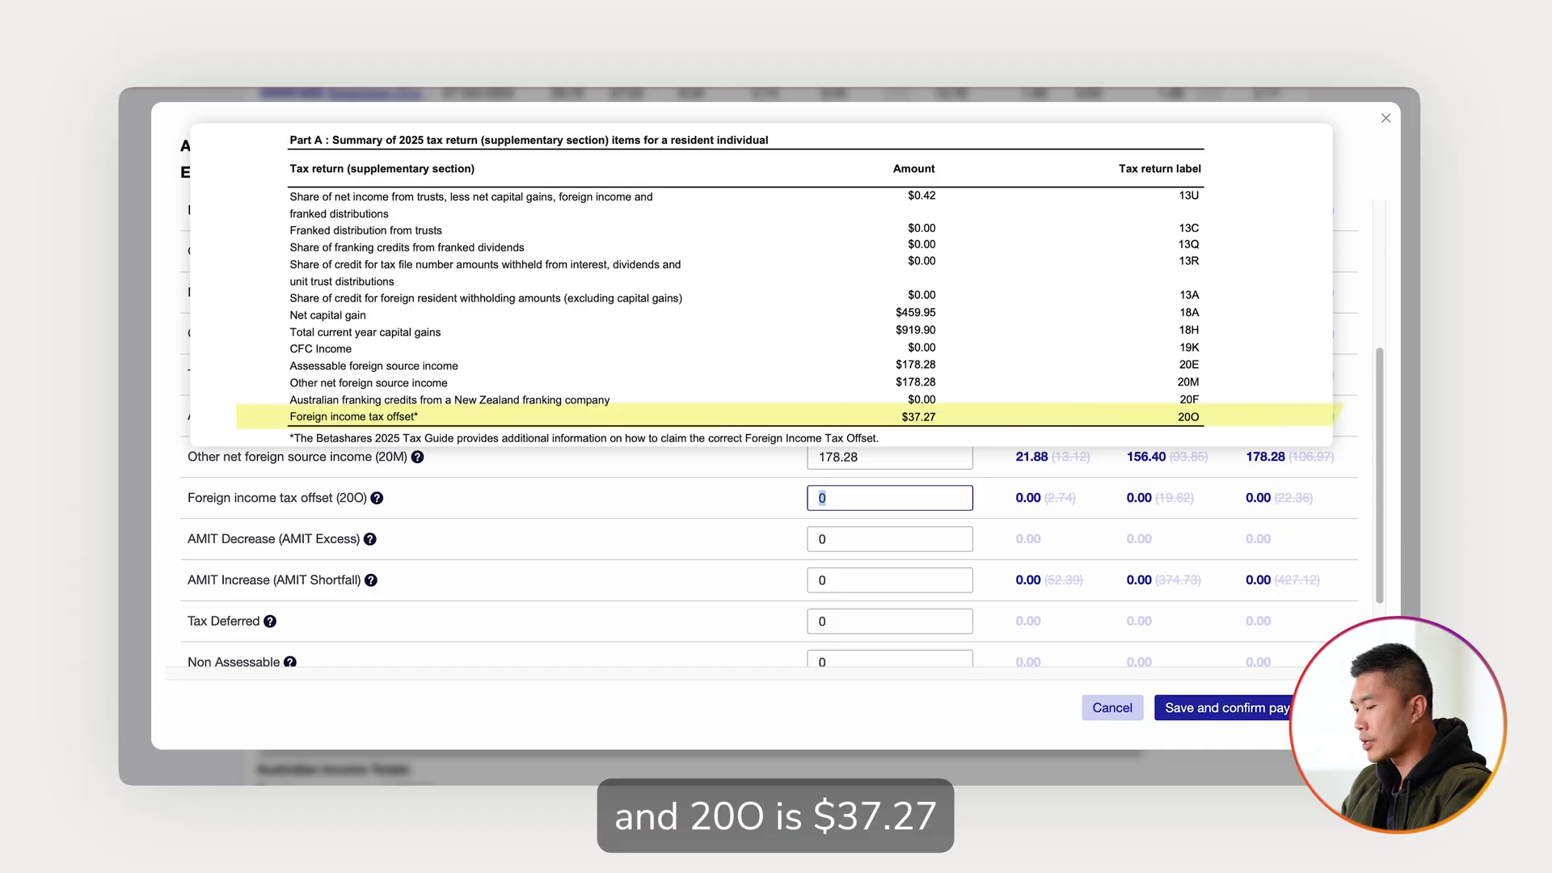
text(37.27)
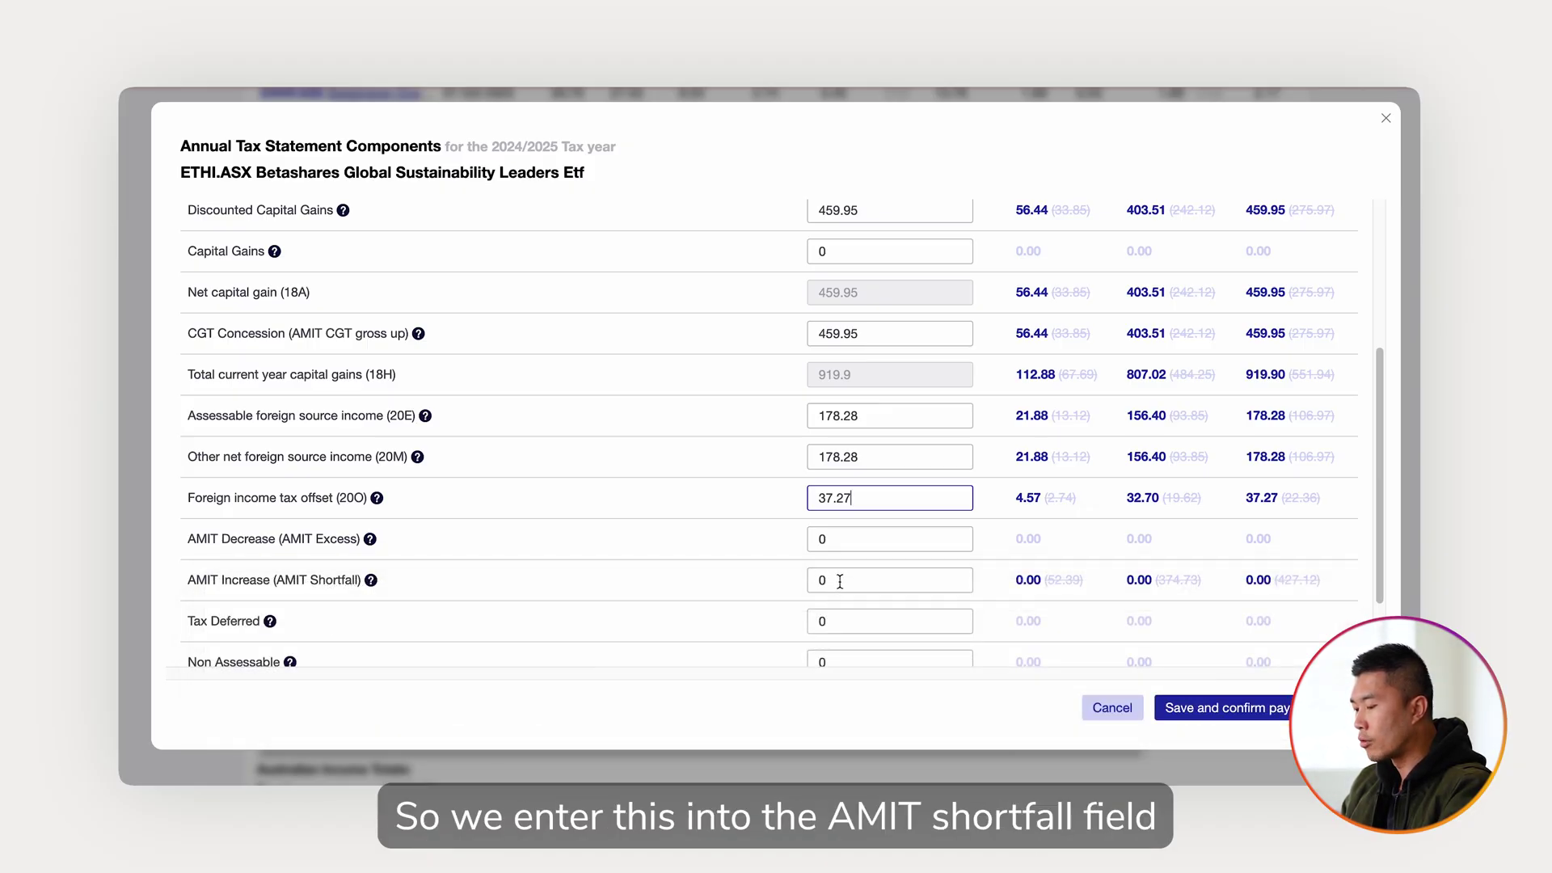
Step: Enter 711.86 as ETHI's AMIT Increase (shortfall), then return to the top of the report
click(840, 582)
key(BackSpace)
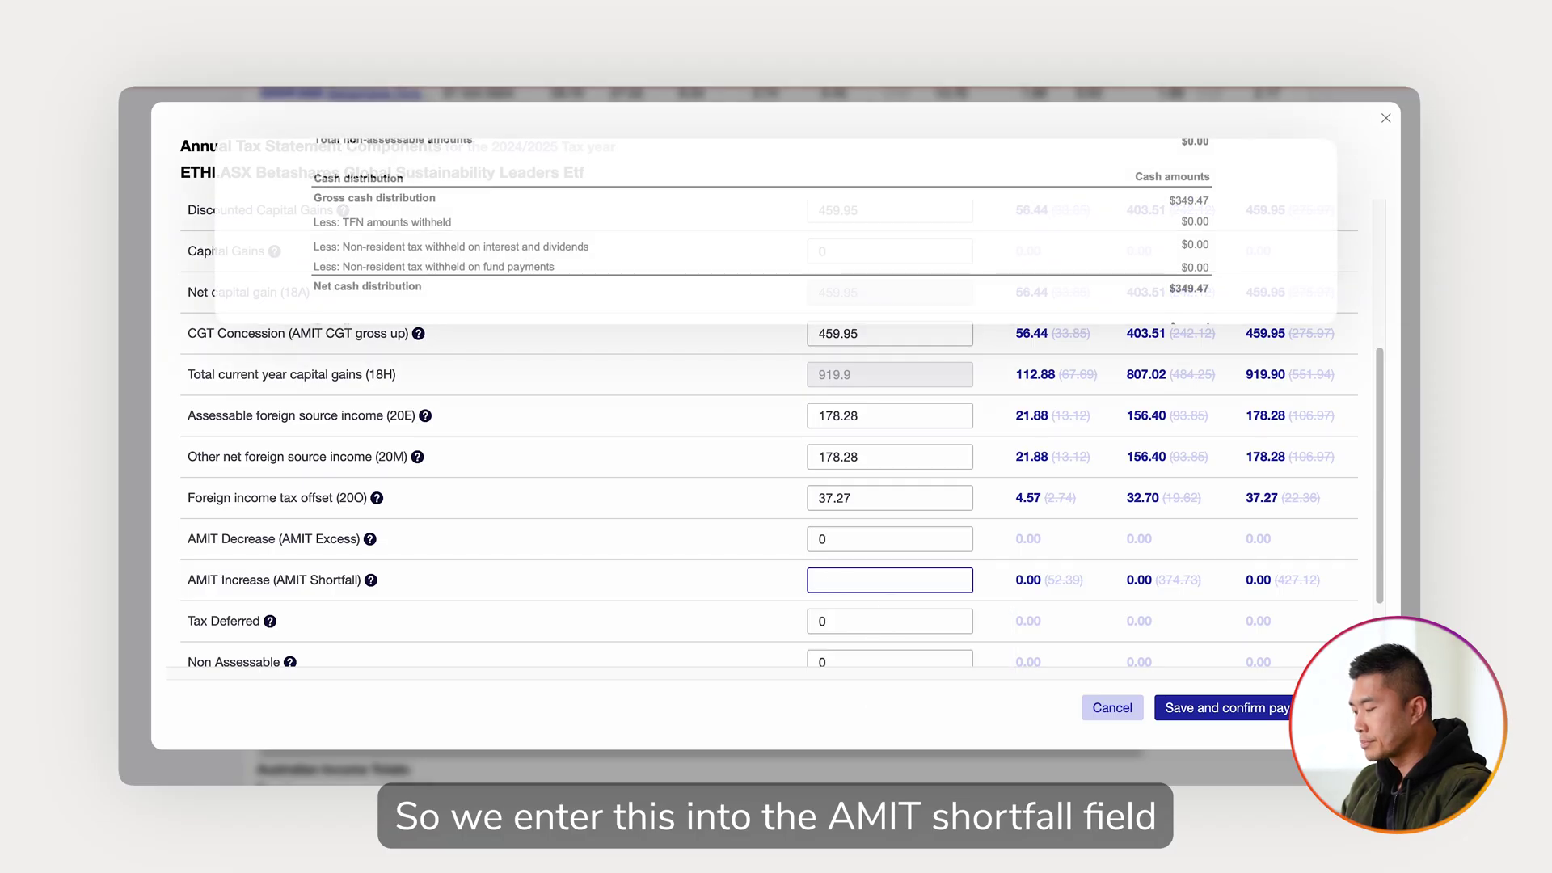
text(711.86)
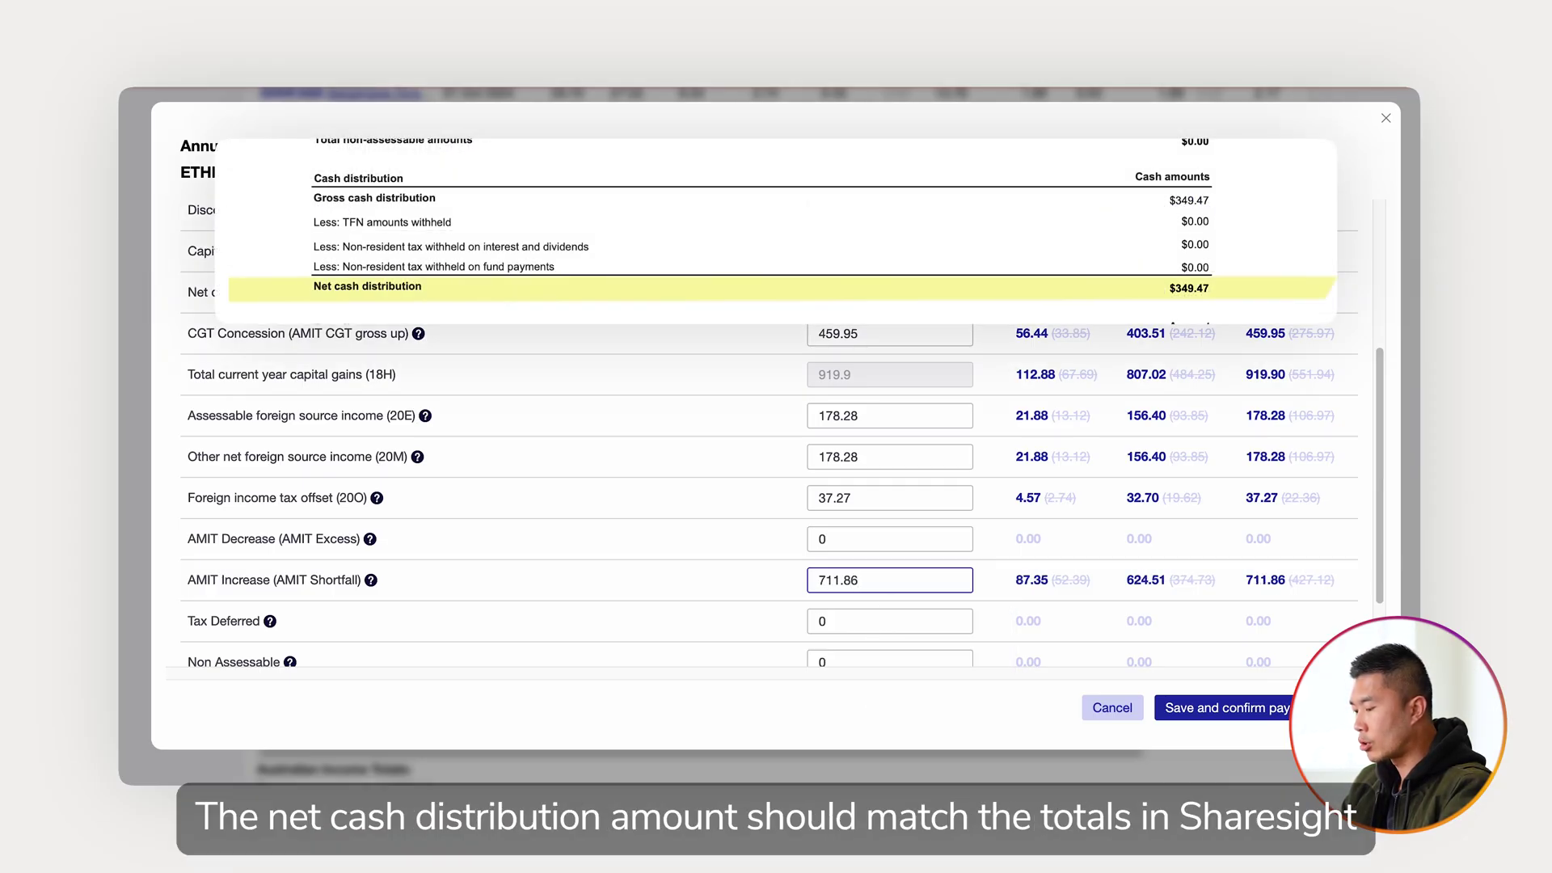
scroll(793, 614, down, 3)
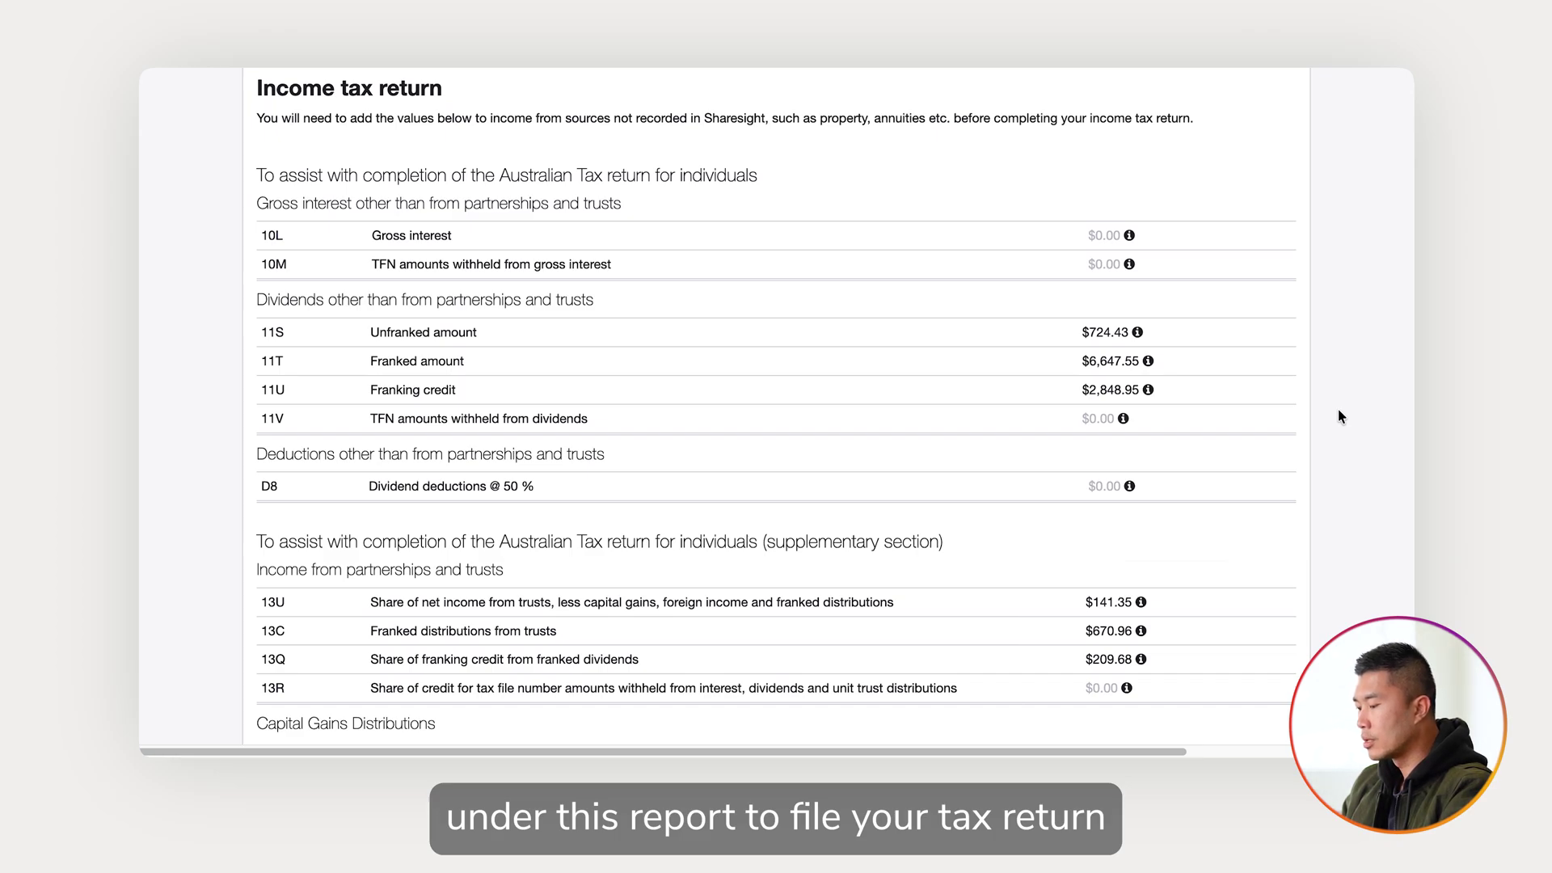
scroll(1338, 409, up, 1)
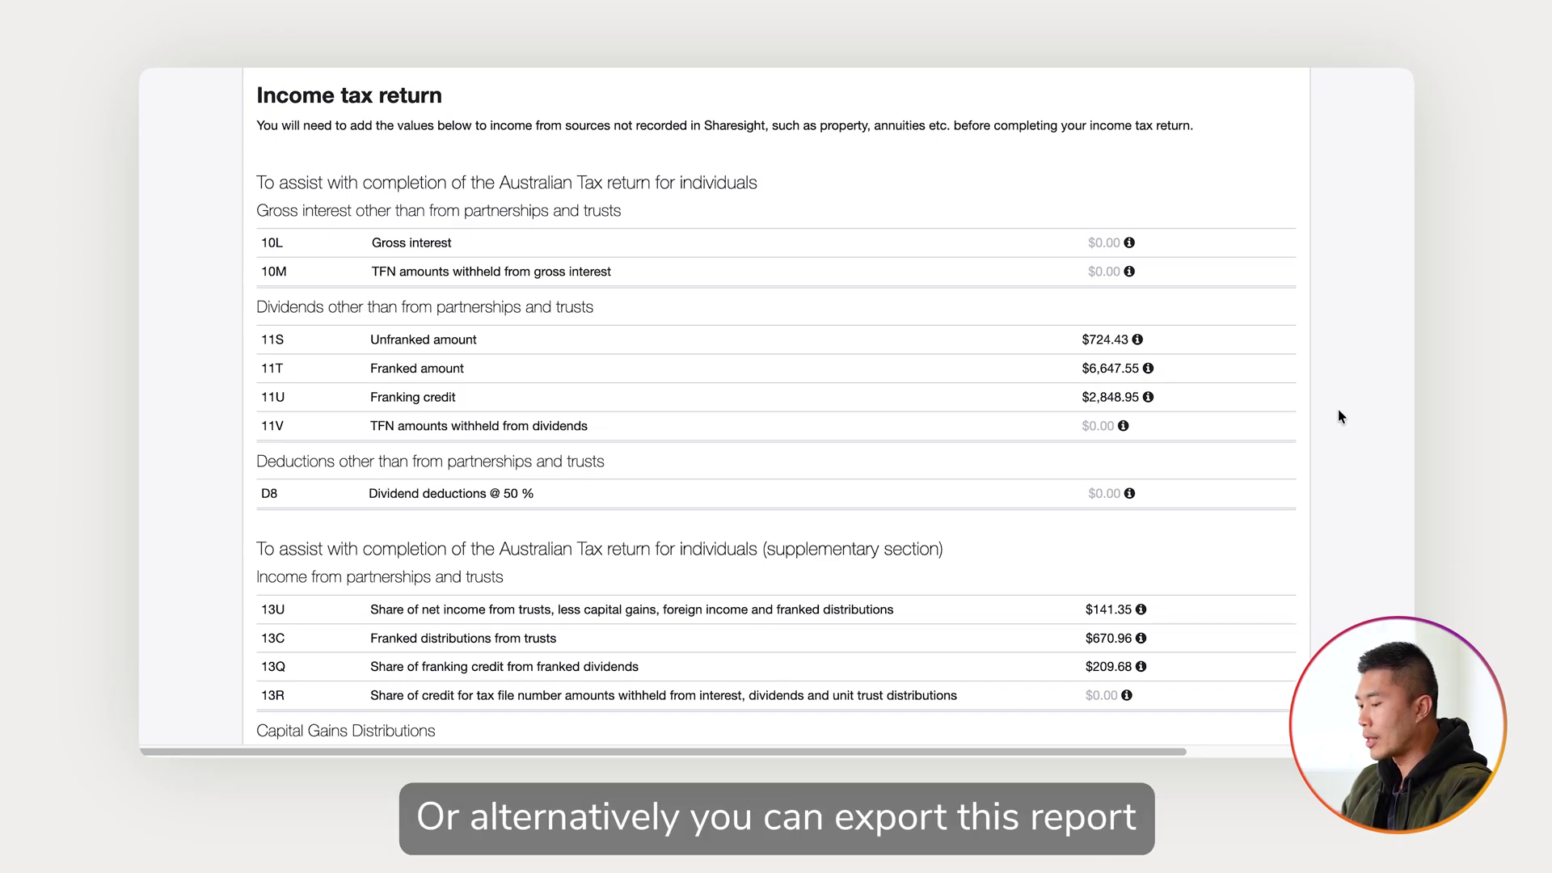
scroll(1337, 409, up, 20)
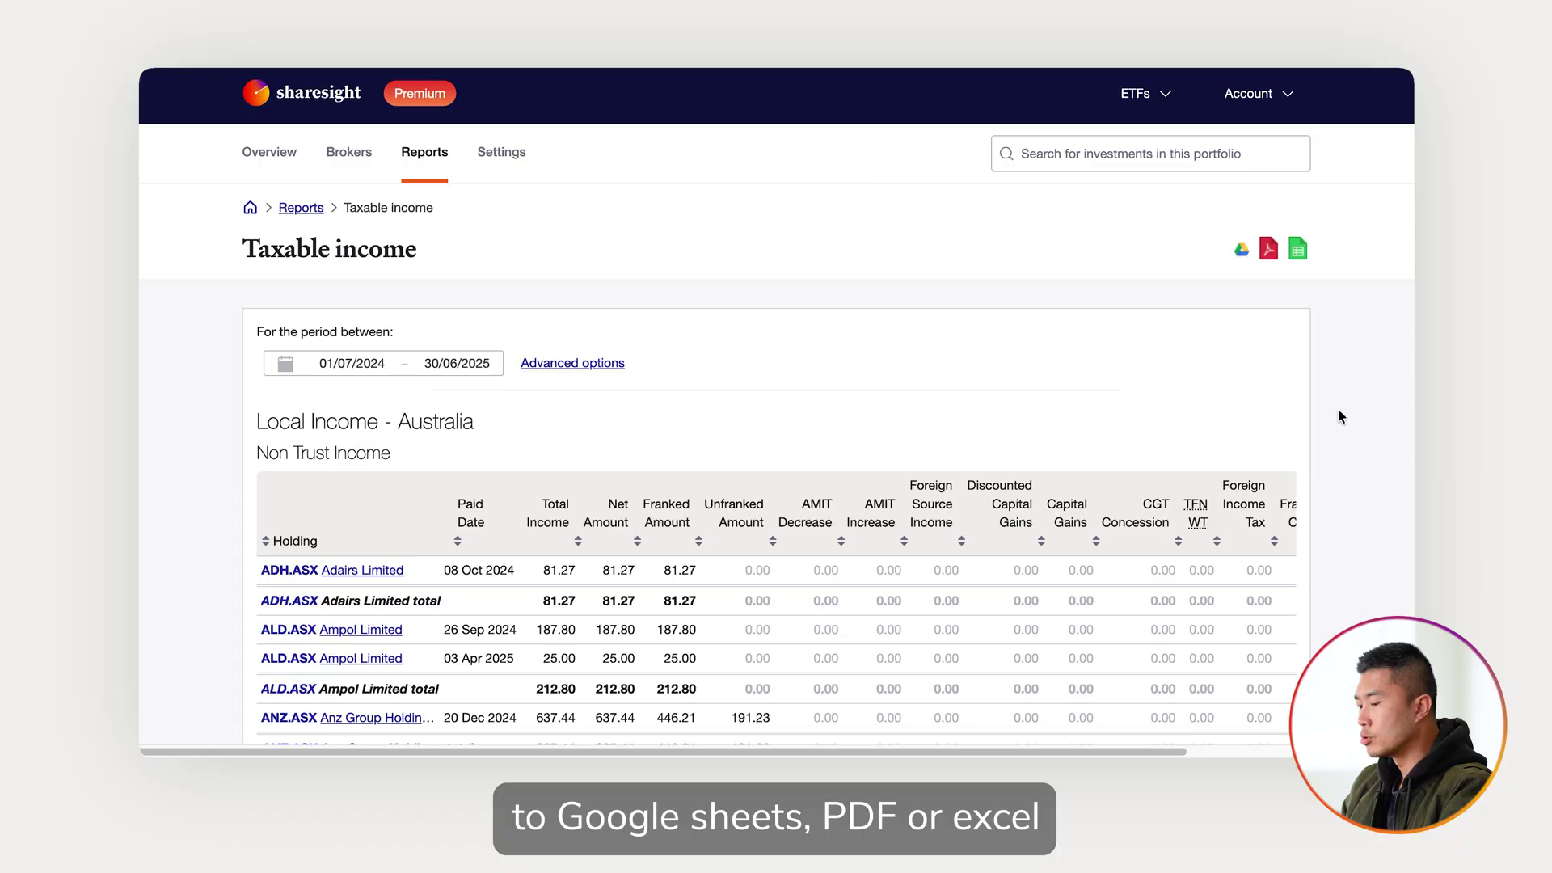